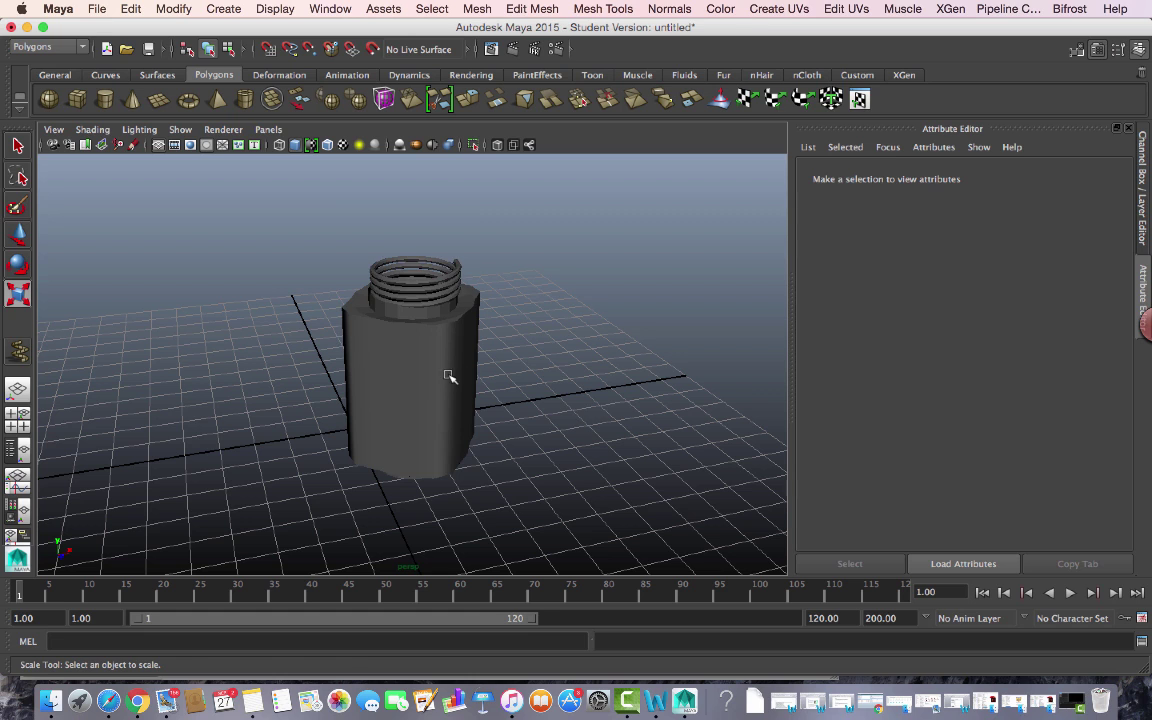
Examine the finished jar with its threaded neck and stepped base from several sides
left_click(448, 376)
mouse_move(547, 446)
right_mouse_down("alt")
mouse_move(512, 429)
mouse_move(554, 449)
right_mouse_up("alt")
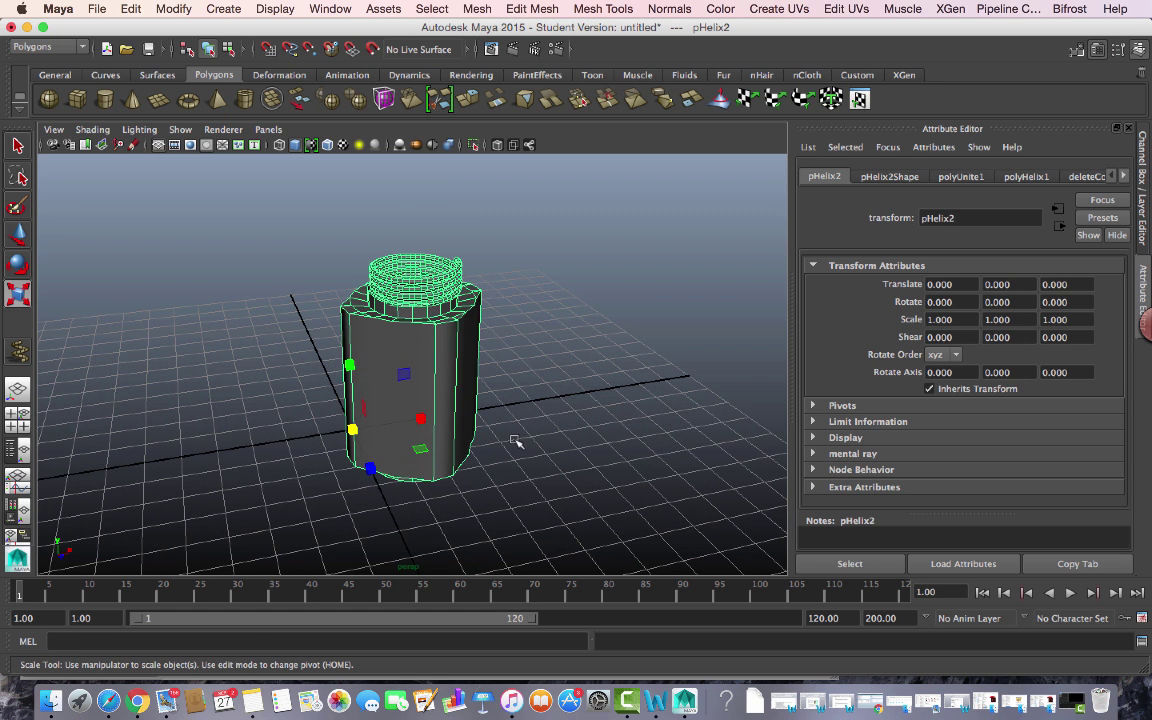
left_click(515, 441)
left_click(419, 406)
left_click_drag(437, 423, 127, 408, "alt")
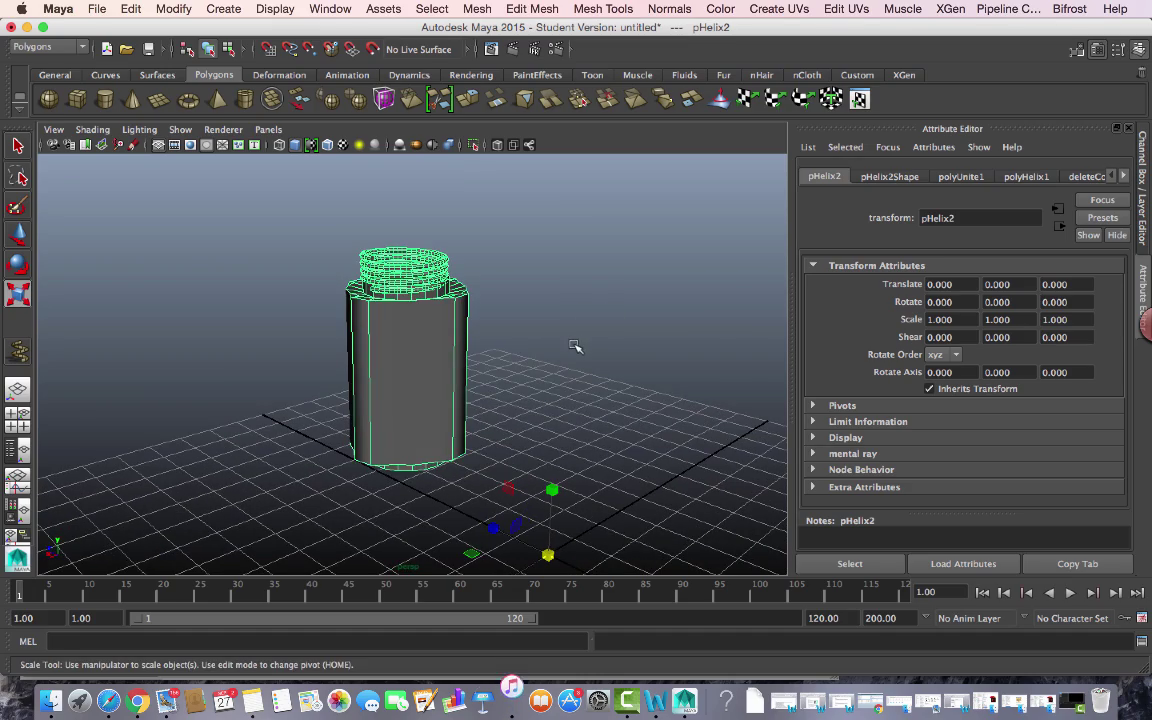
left_click_drag(619, 362, 560, 272, "alt")
left_click(560, 272)
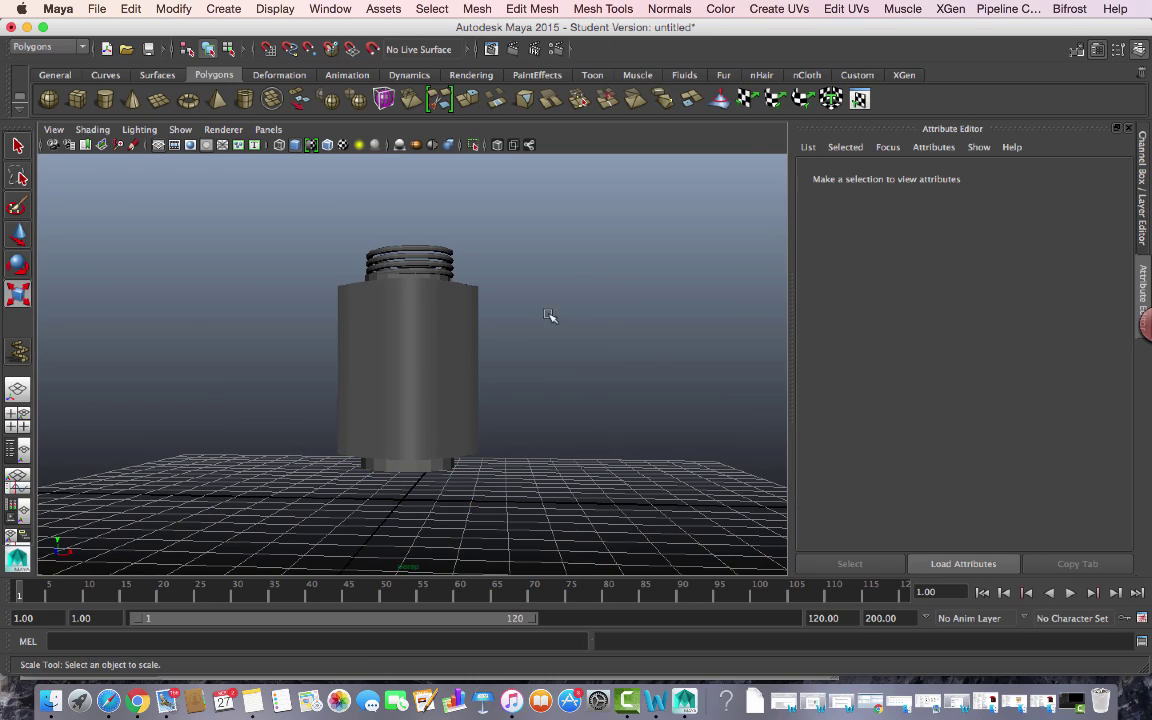
left_click_drag(640, 340, 411, 342, "alt")
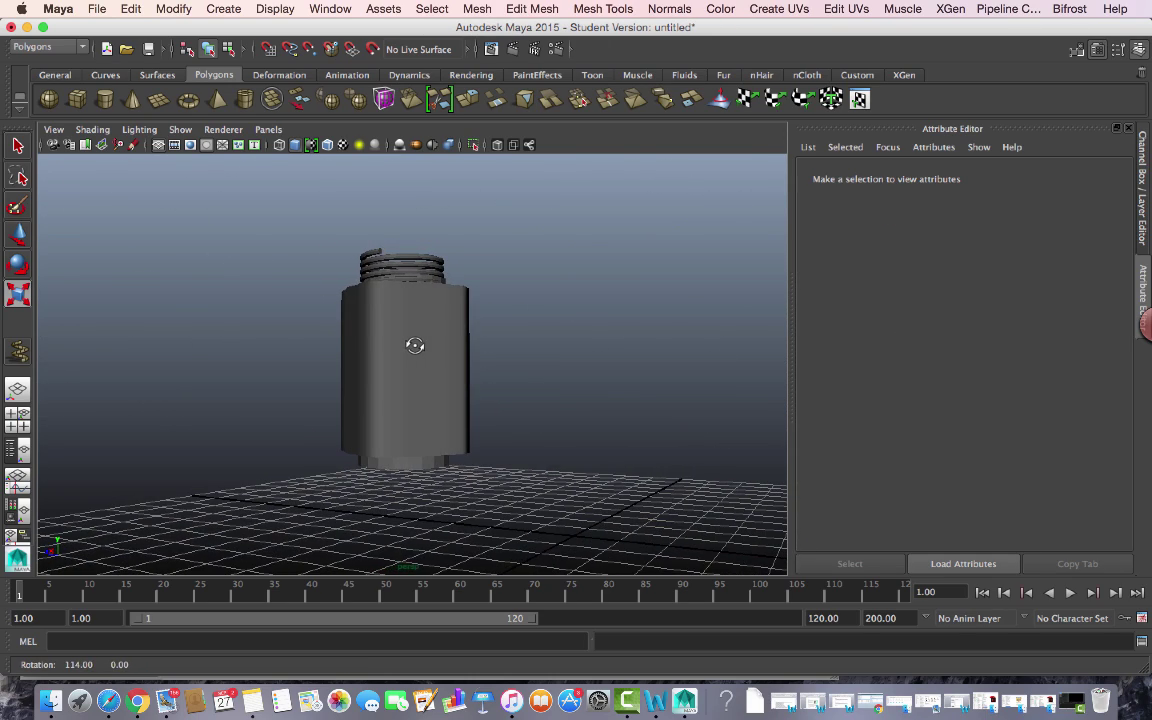
Switch to Word, read through the jar-modelling instructions in Model a 3D Jar2.docx, and return to Maya
left_click(655, 700)
scroll(537, 488, "down", 3)
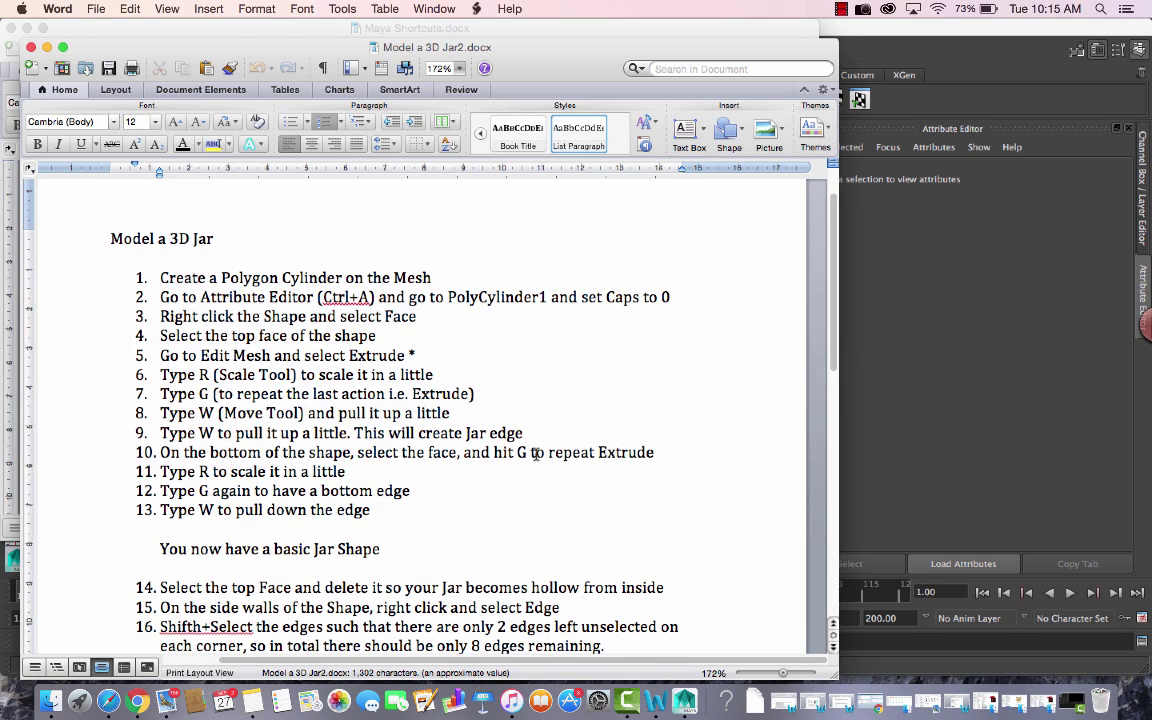
scroll(537, 453, "down", 10)
scroll(537, 452, "up", 4)
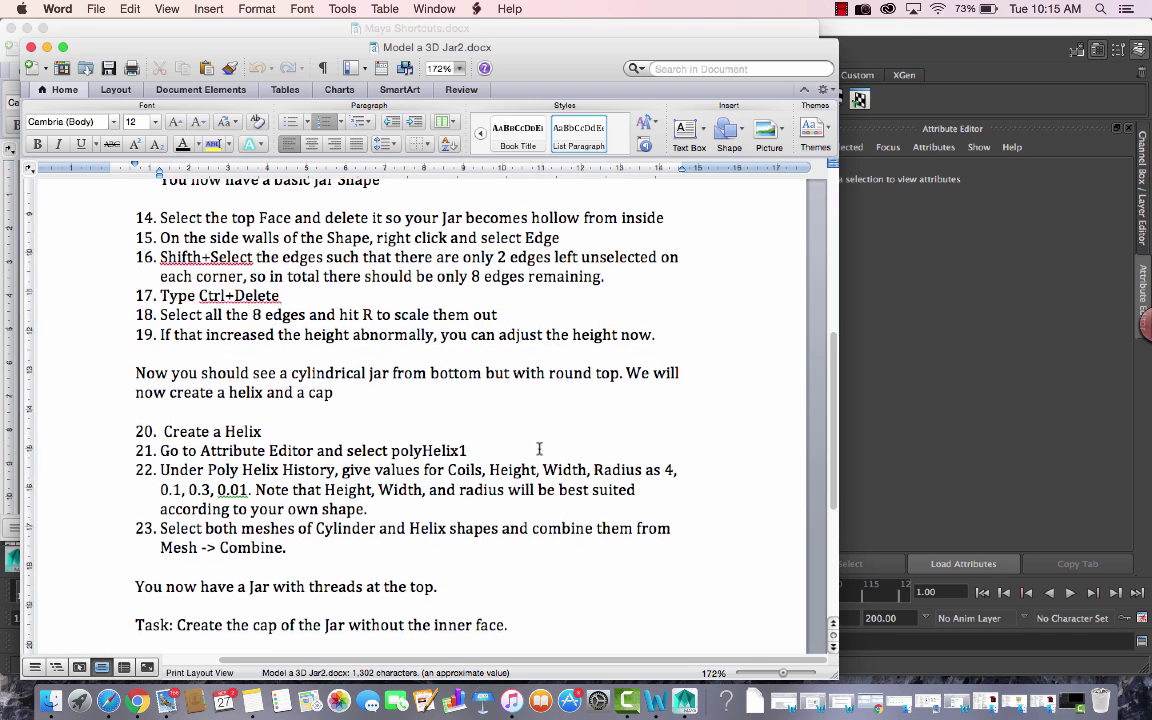
scroll(539, 449, "up", 12)
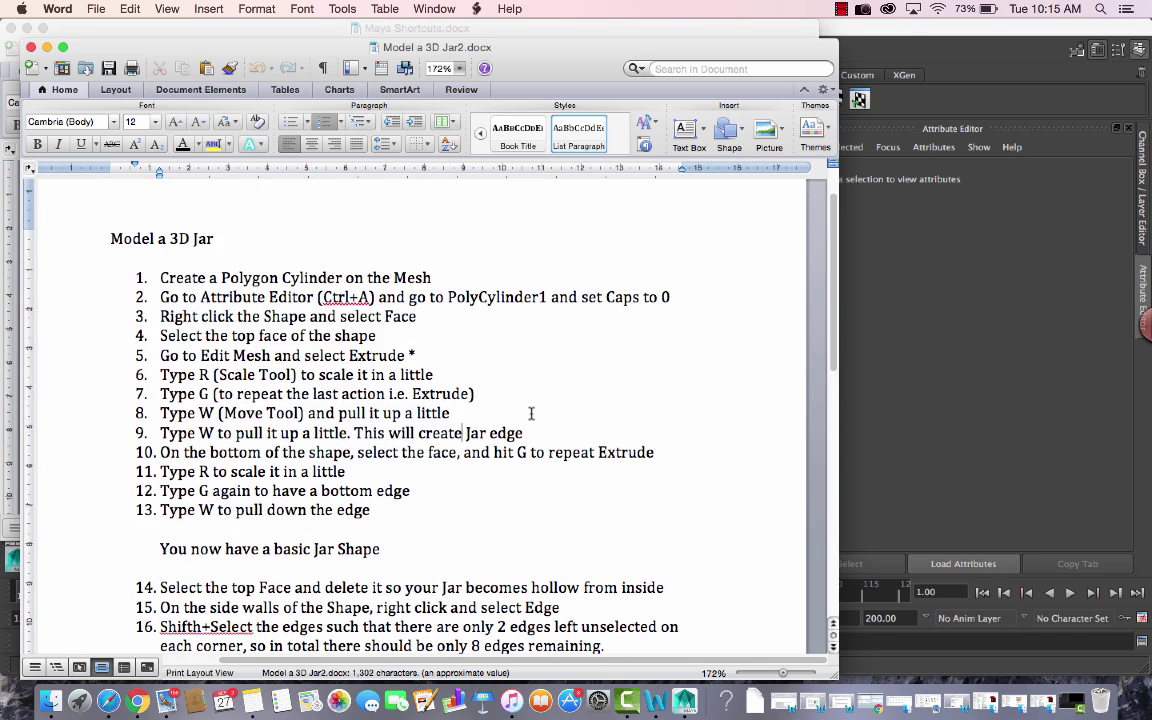
key("super+Tab")
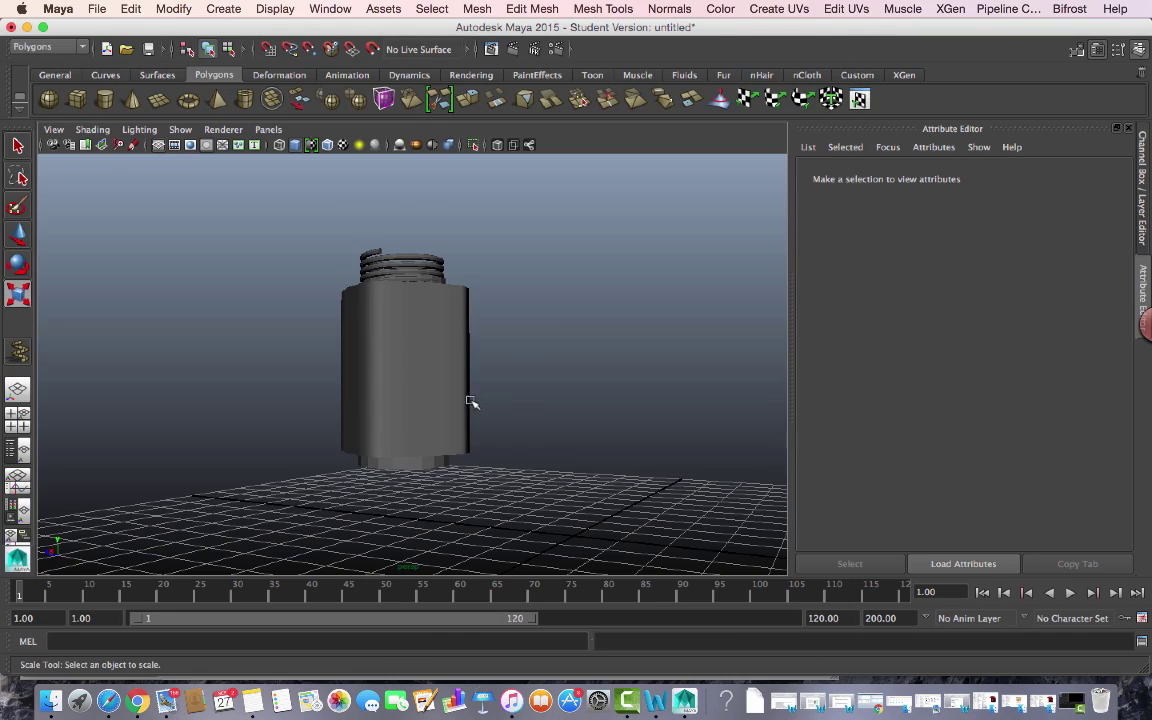
Delete the finished jar model from the scene
left_click(469, 404)
key("Delete")
key("r")
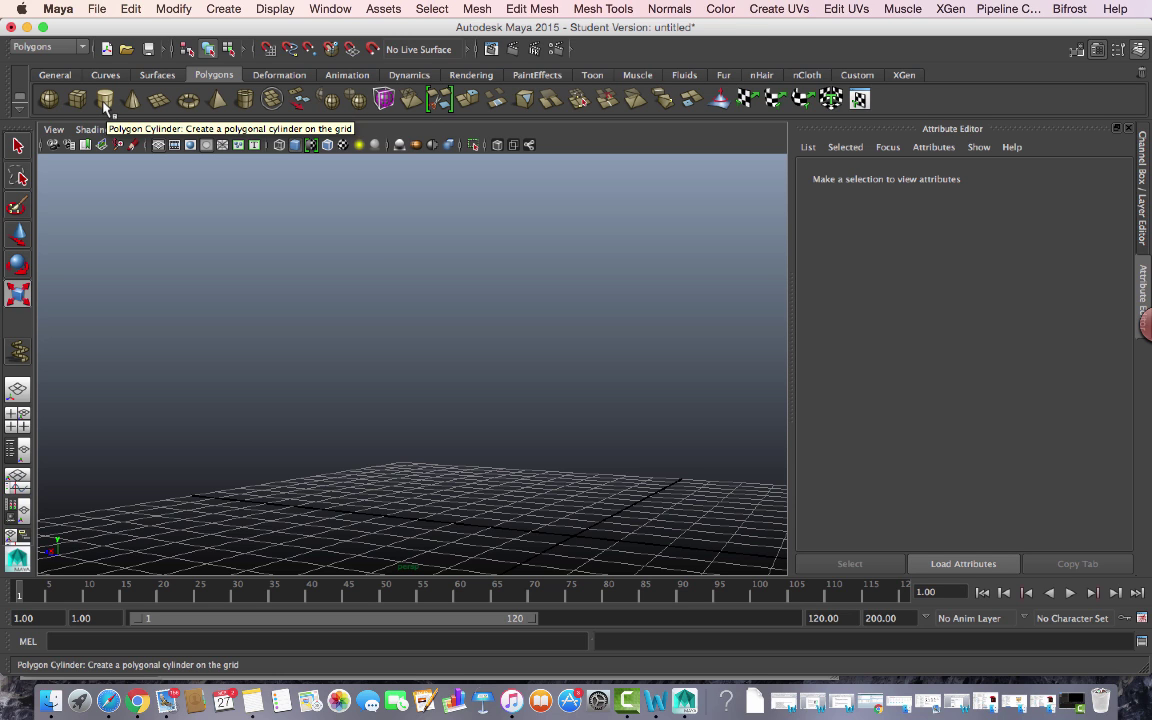
left_click(224, 9)
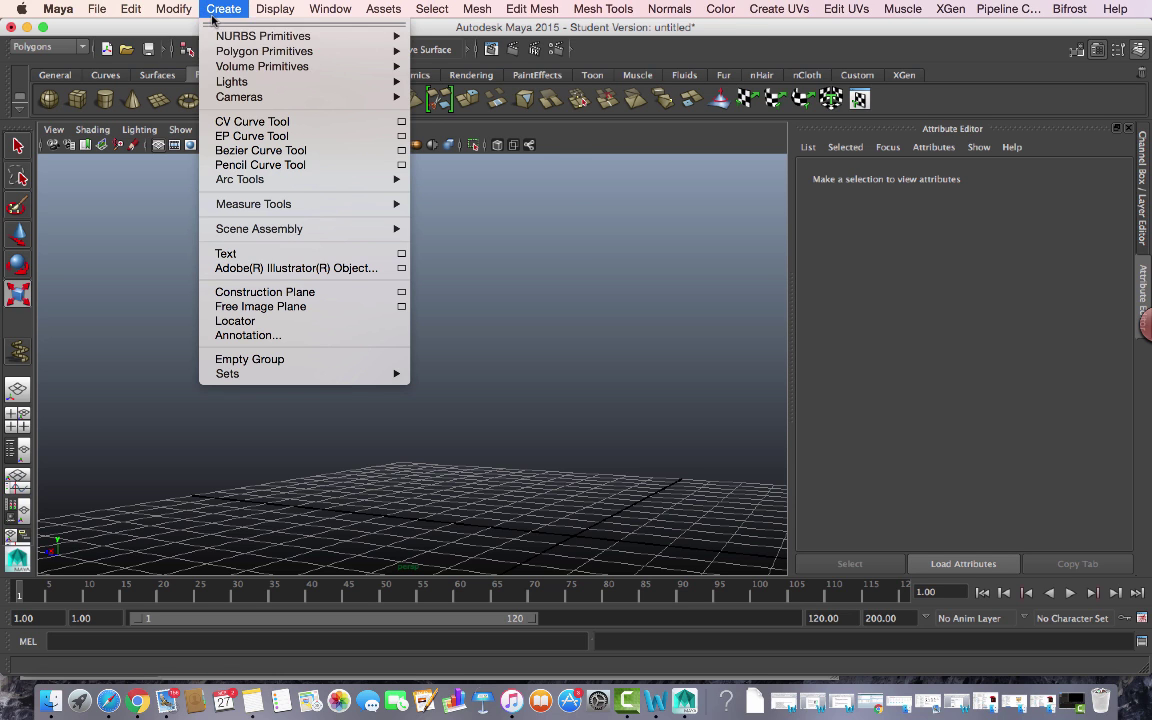
mouse_move(387, 52)
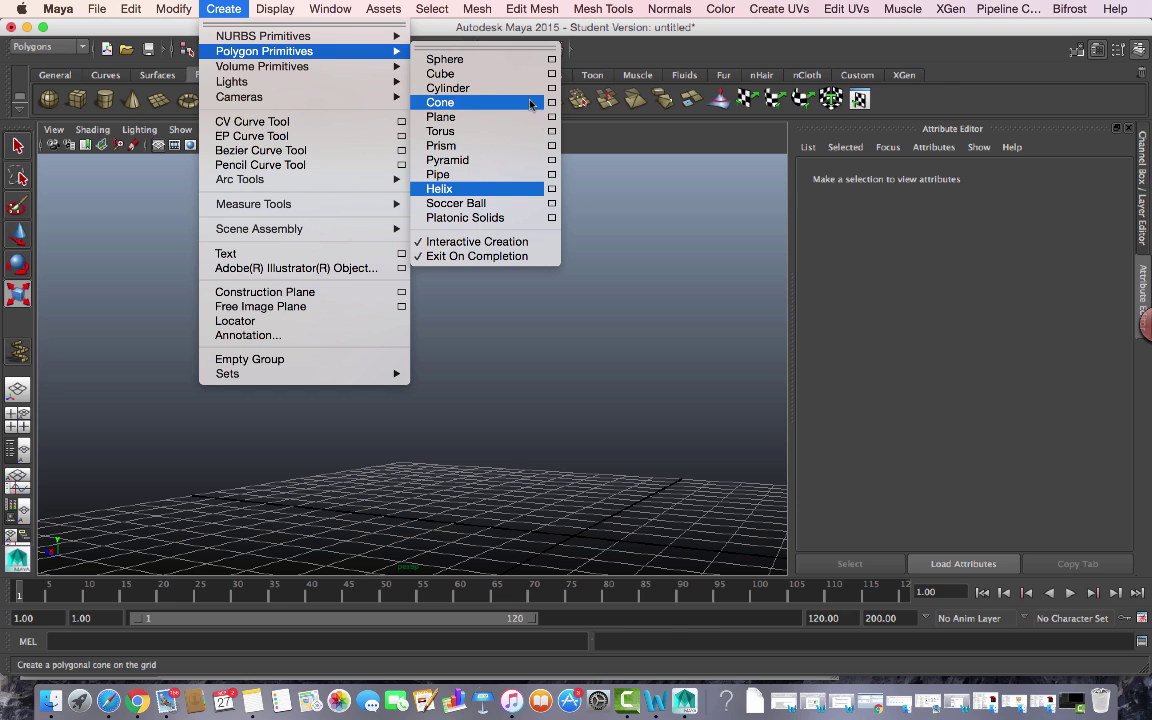
left_click(452, 88)
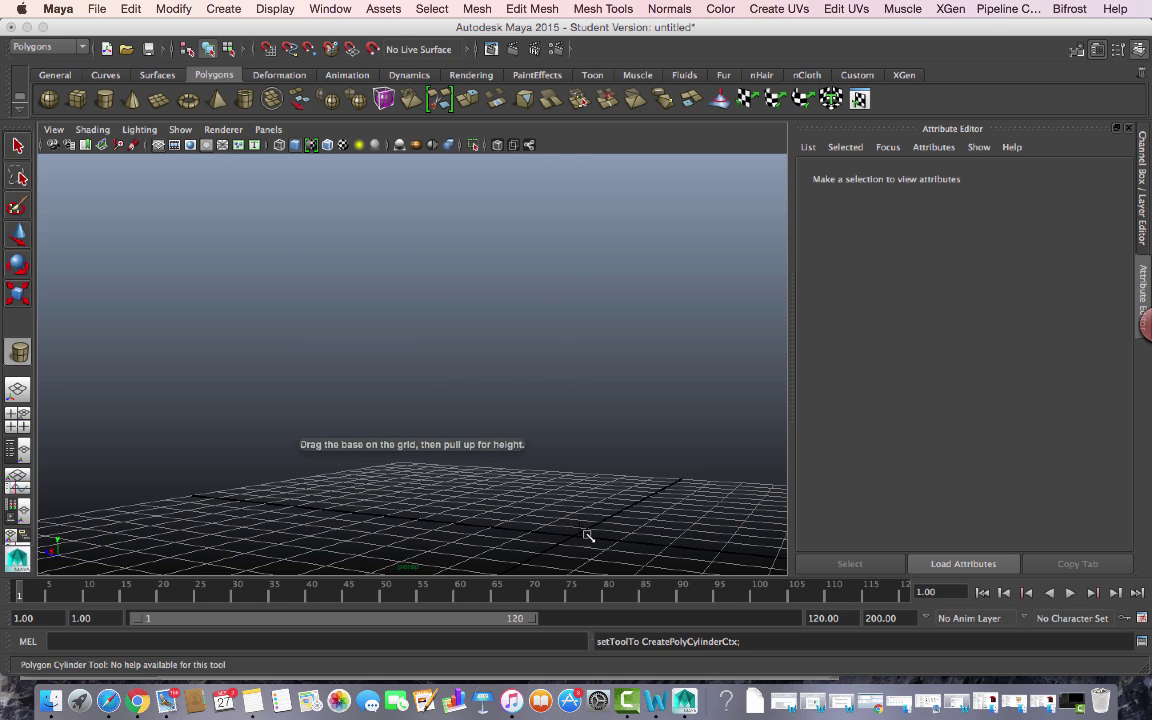
left_click_drag(581, 522, 540, 466, "alt")
left_click(460, 445)
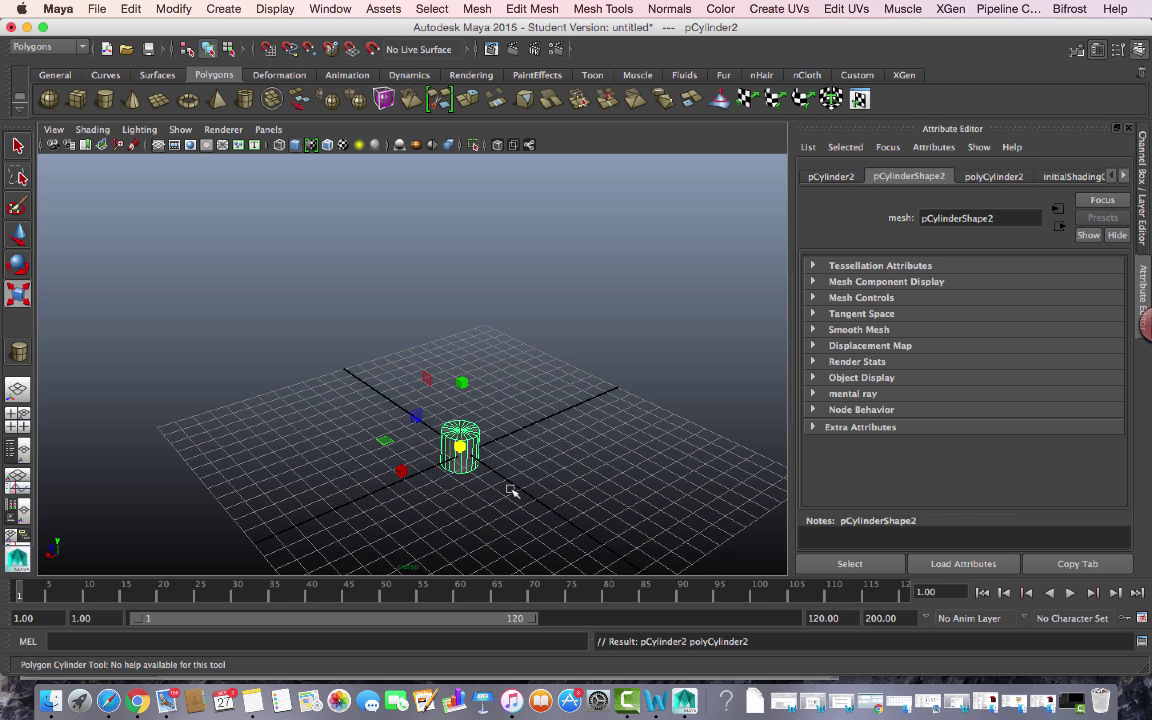
key("Delete")
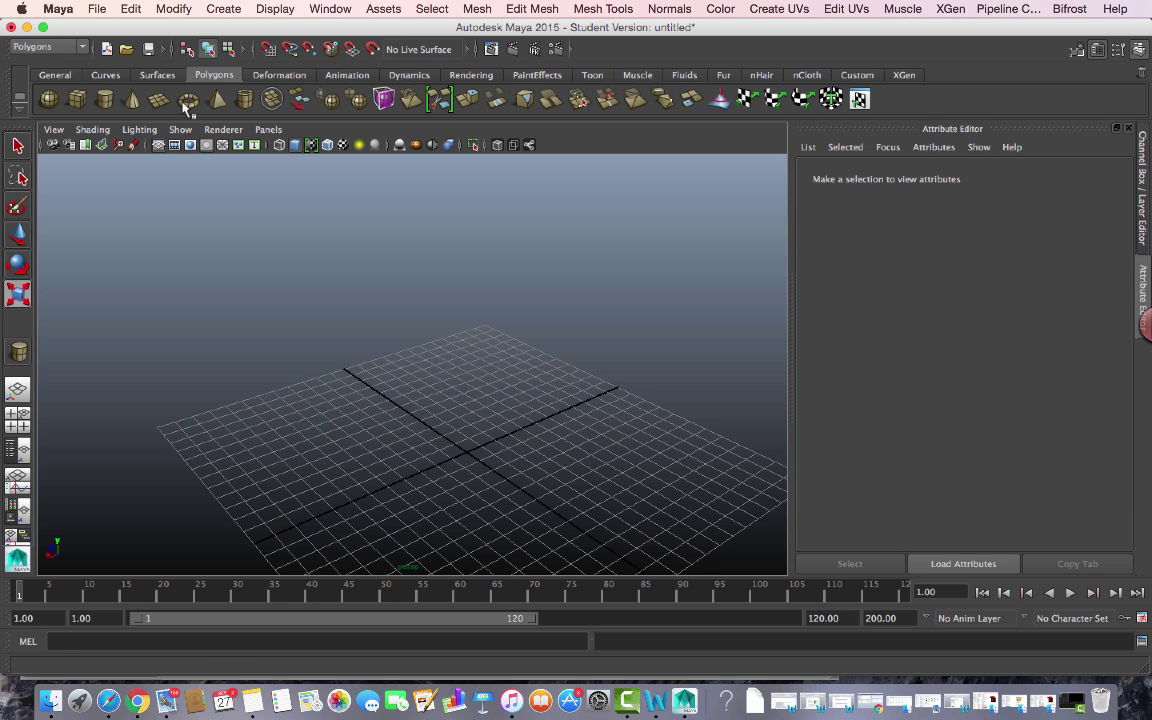
Draw a polygon cylinder about 4.94 in radius and 9.98 high on the grid, and scale it uniformly to about 0.57
key("g")
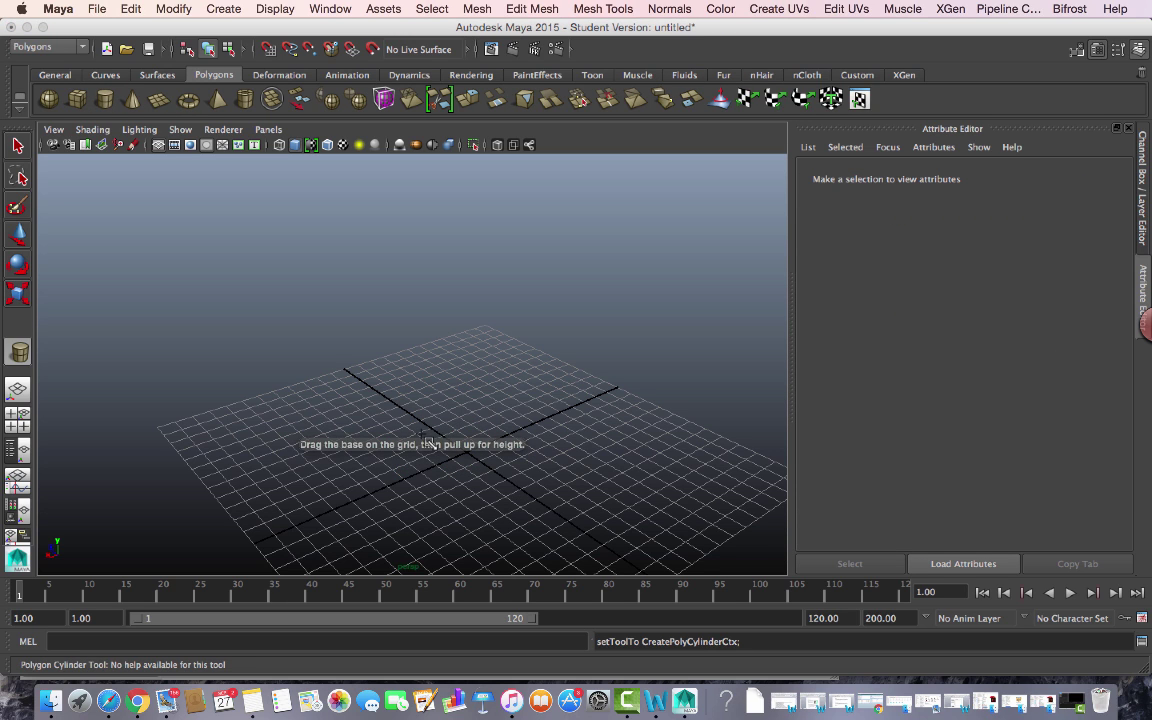
left_click_drag(418, 432, 498, 258)
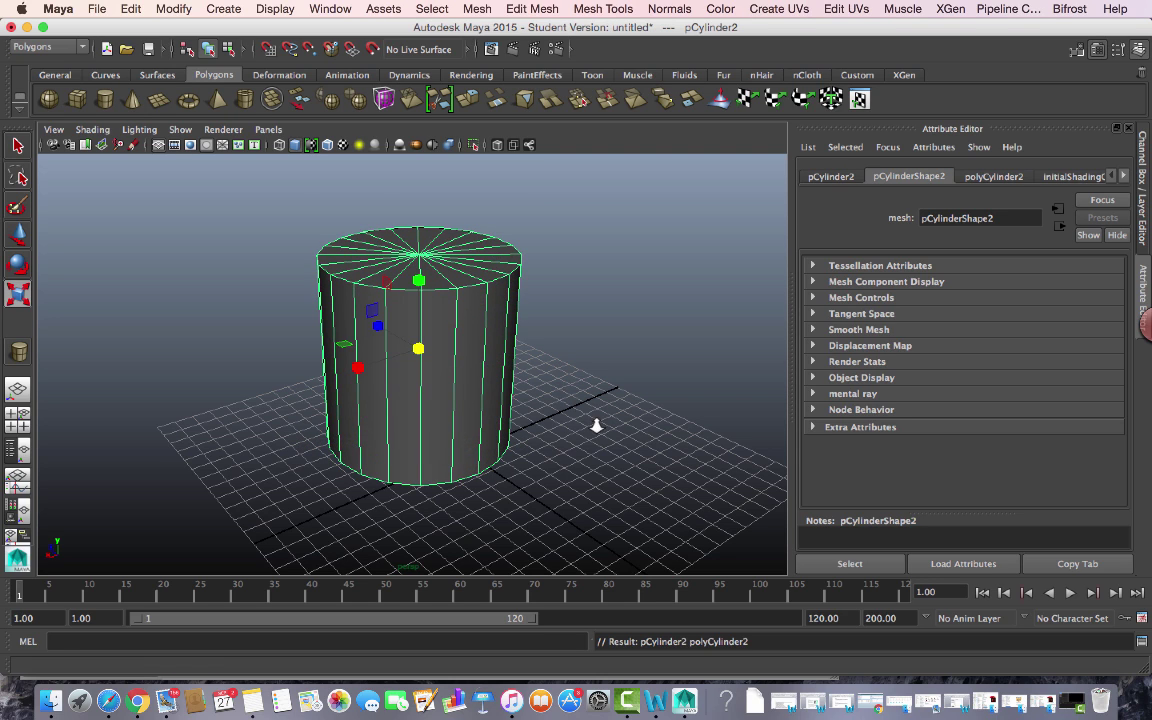
right_click_drag(597, 424, 462, 385, "alt")
left_click_drag(421, 353, 357, 340)
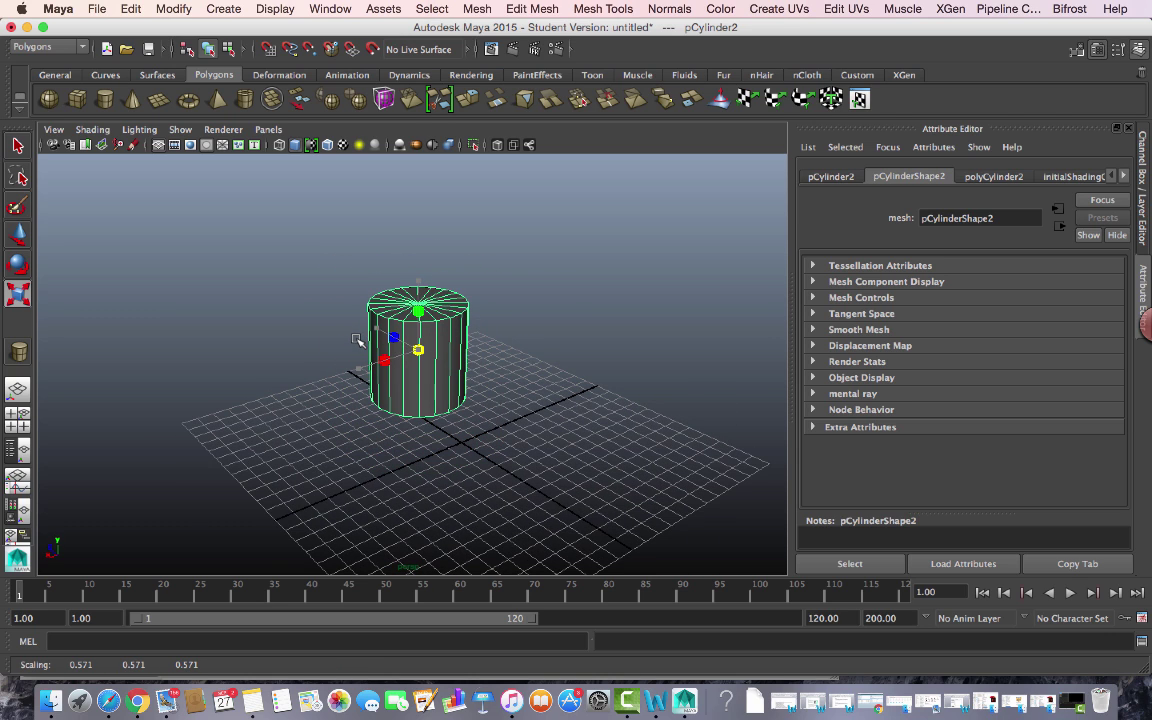
Move the cylinder toward the centre of the grid and raise it along the vertical axis
key("w")
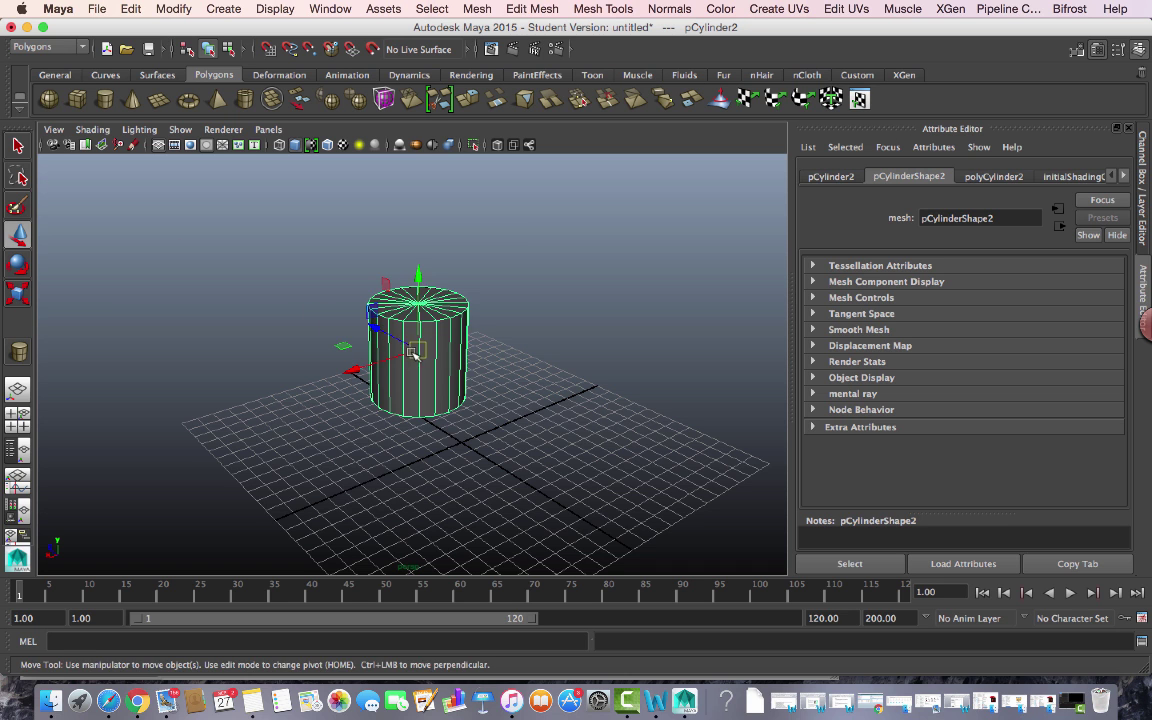
left_click_drag(416, 354, 486, 406)
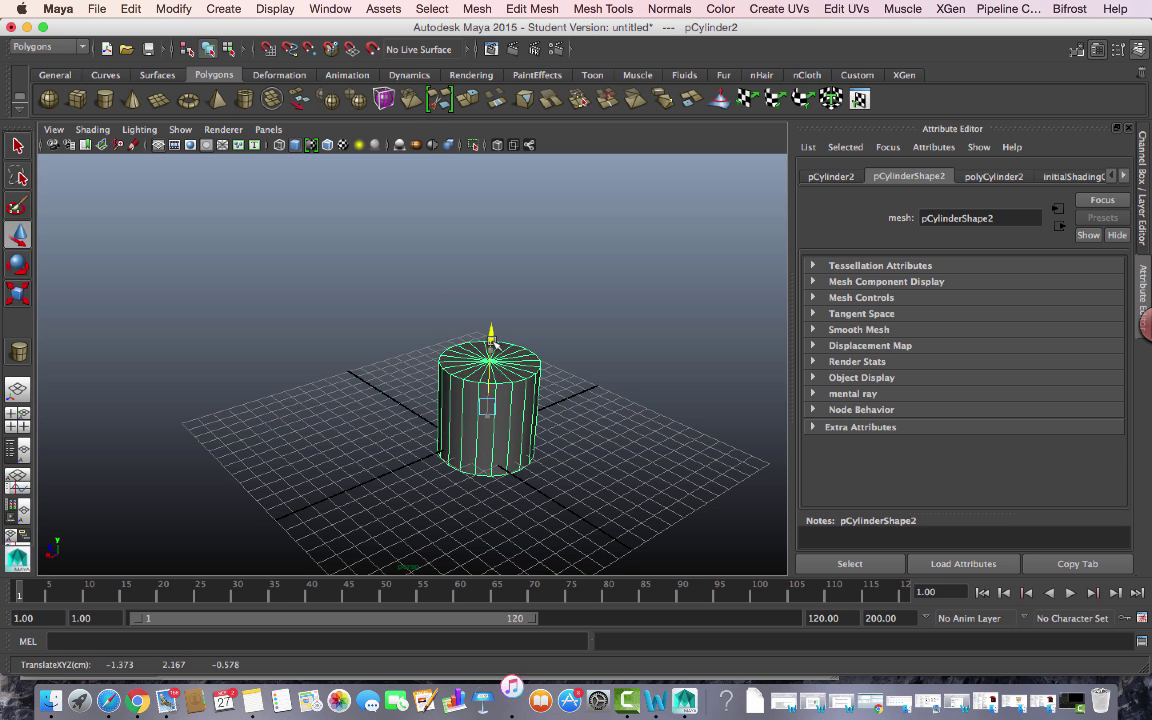
left_click_drag(493, 341, 485, 300)
left_click_drag(617, 501, 589, 512, "alt")
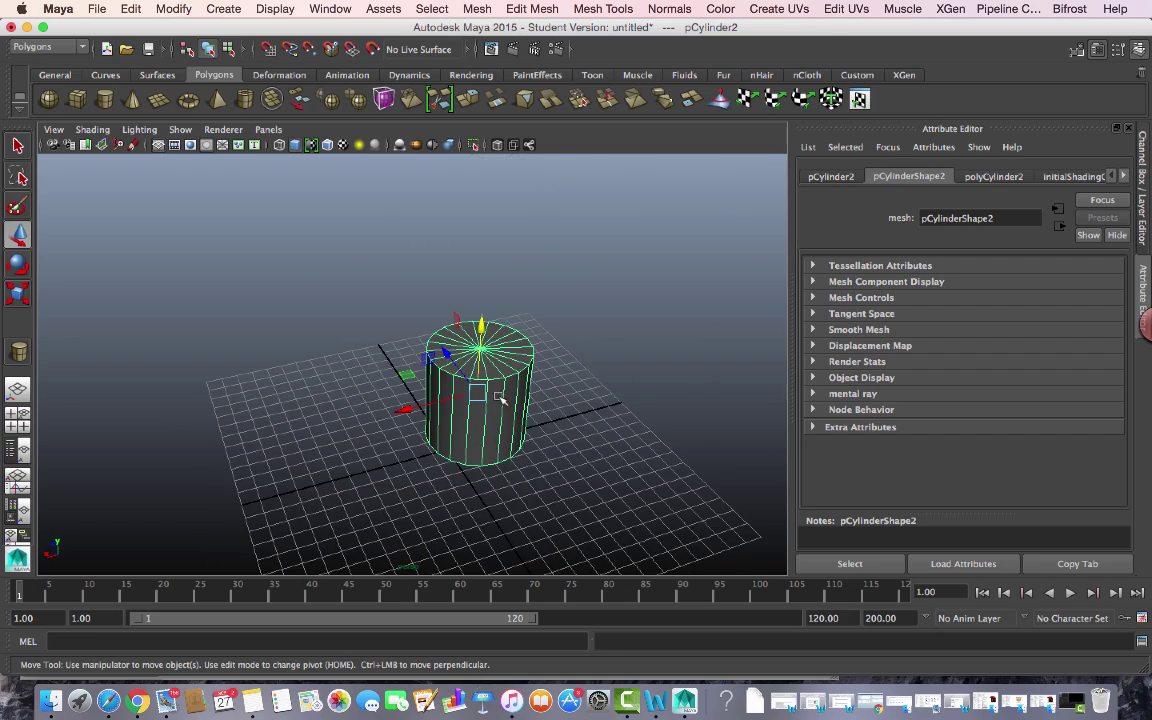
Consult instruction 2 in Word, and in Maya set the cylinder's Subdivisions Caps to 0
key("super+Tab")
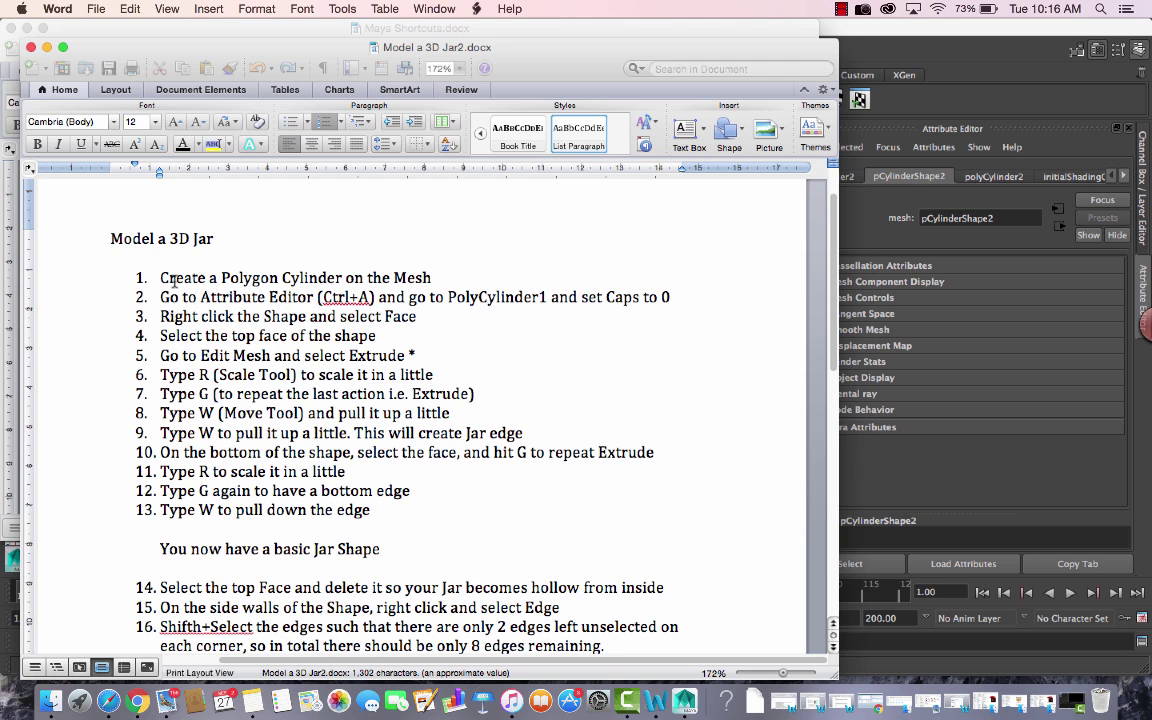
left_click_drag(168, 296, 672, 299)
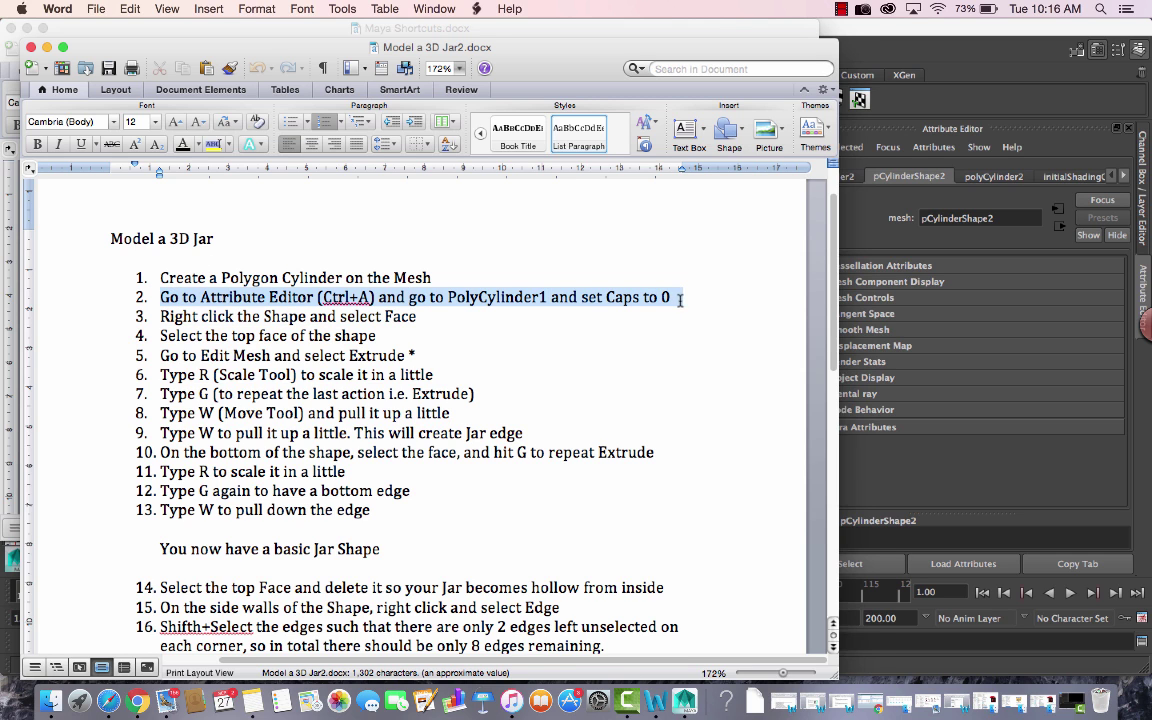
key("super+Tab")
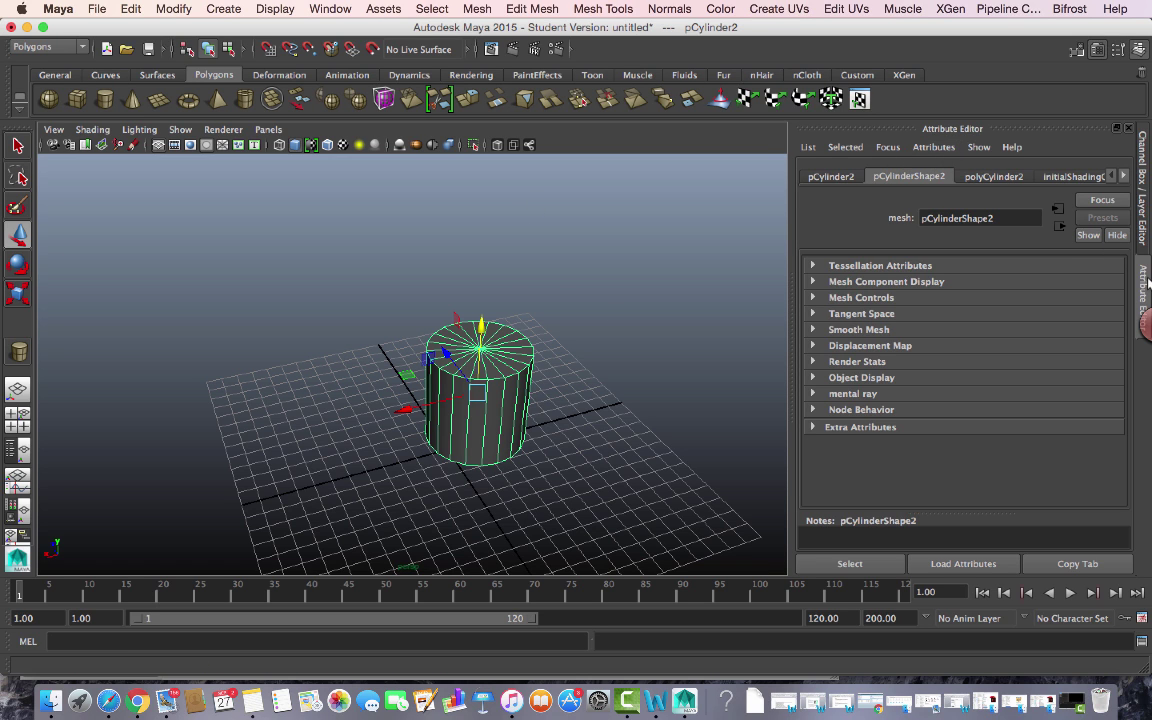
left_click(831, 176)
left_click(993, 176)
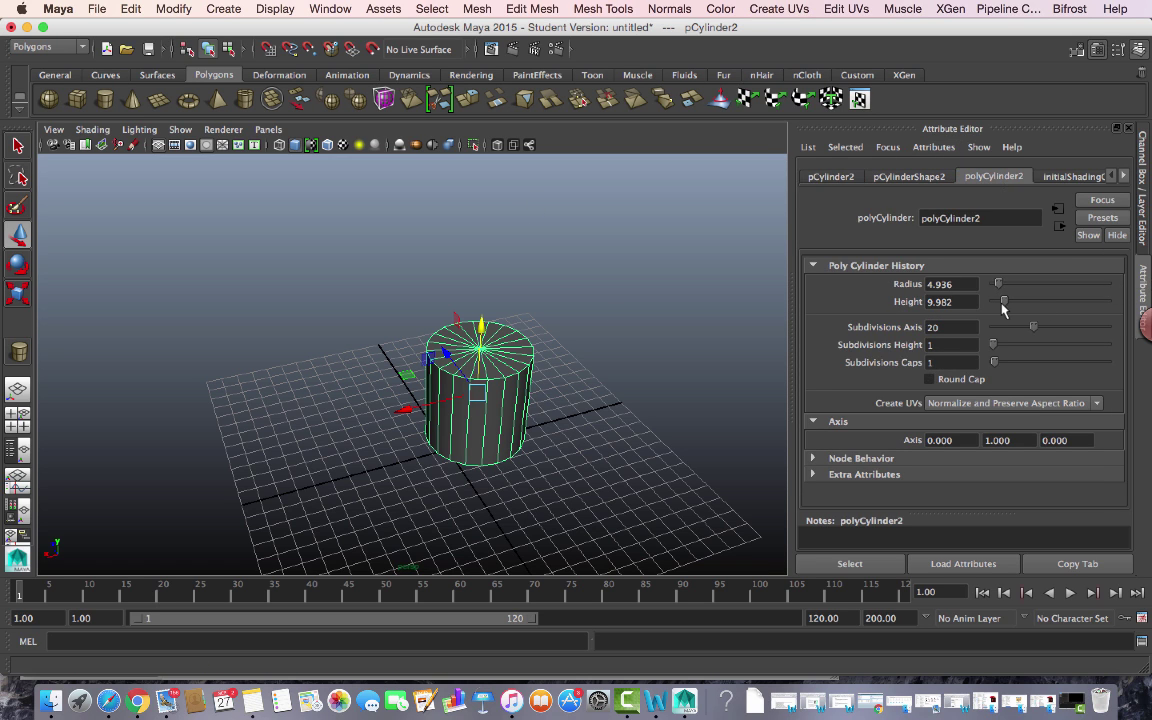
left_click(951, 363)
type("0")
key("Return")
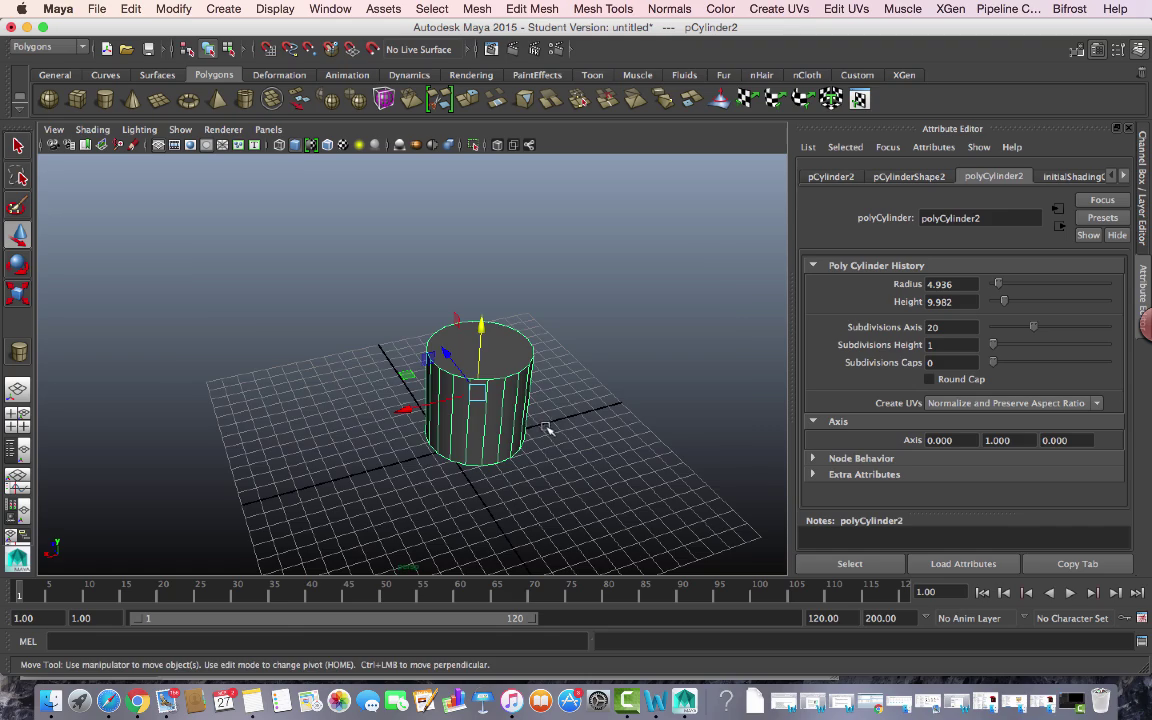
left_click_drag(522, 416, 559, 426, "alt")
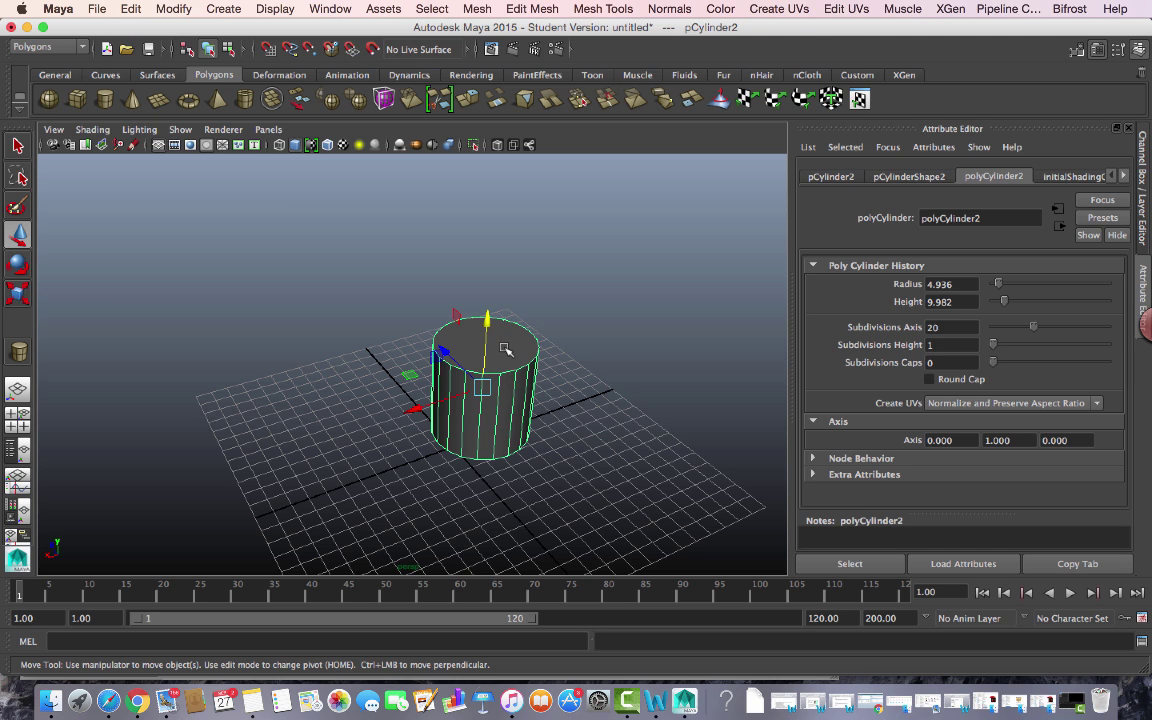
Consult instructions 3 and 4 in Word, and in Maya select the cylinder's top face in face mode
key("super+Tab")
left_click_drag(160, 297, 391, 326)
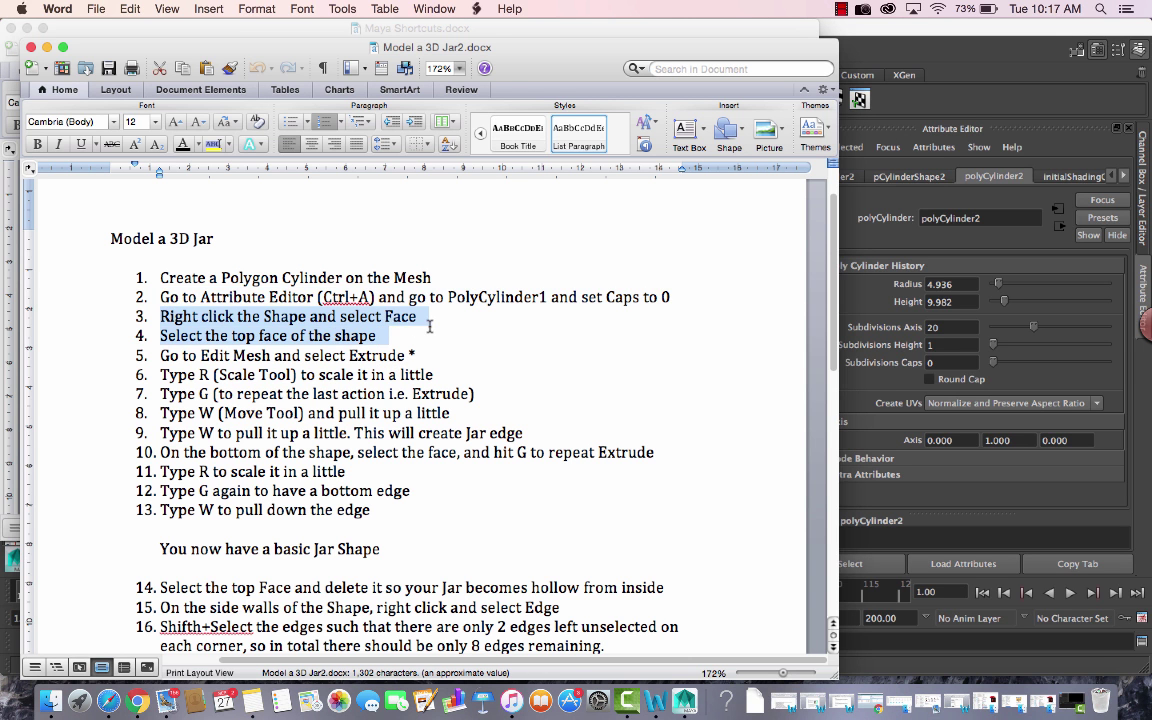
key("super+Tab")
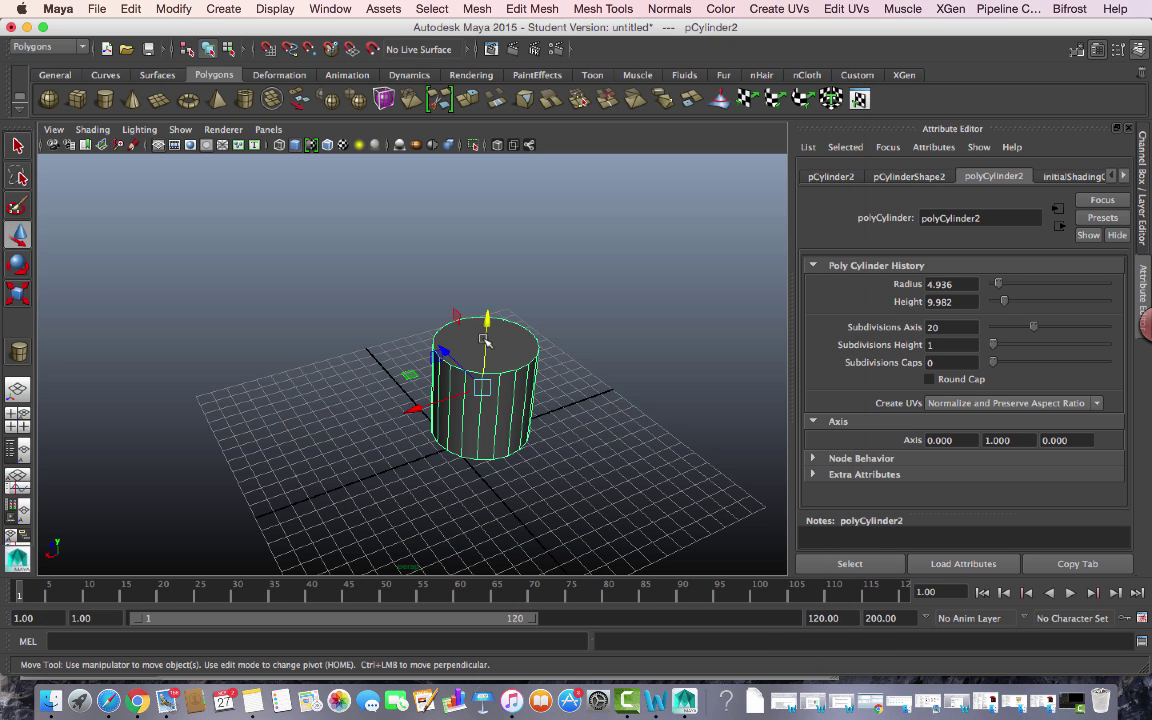
right_click_drag(501, 321, 515, 366)
left_click(506, 352)
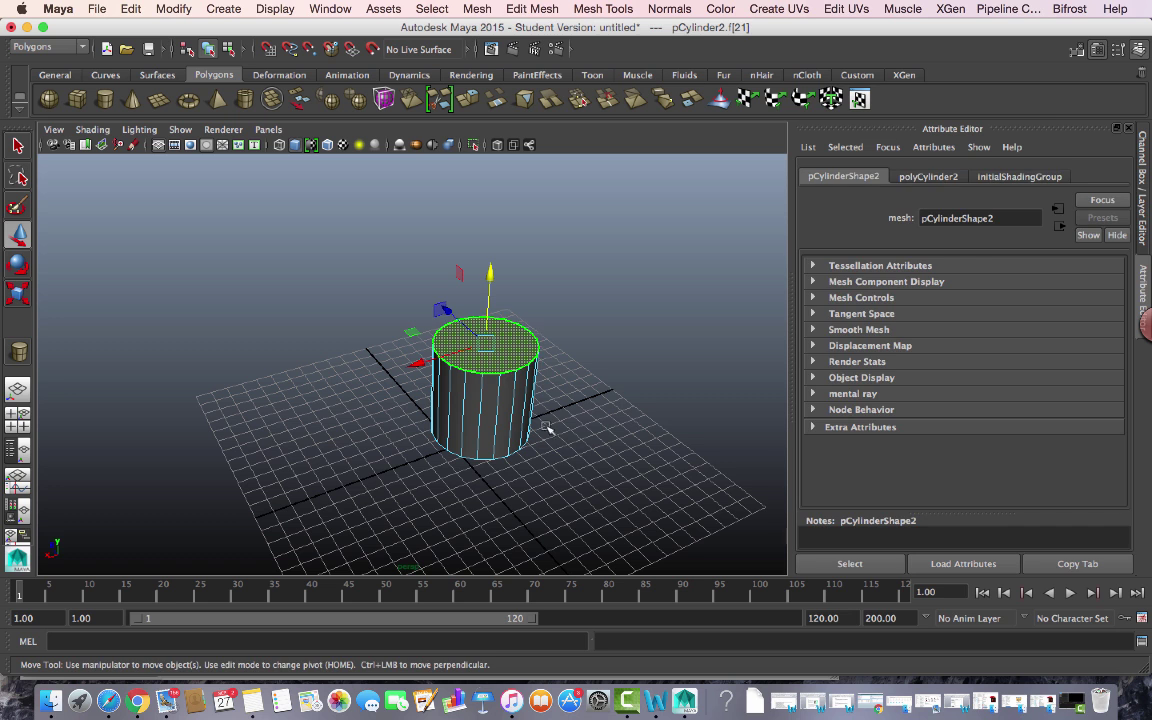
Consult the extrude instruction in Word, and in Maya apply the edge Extrude to the selected top face
key("super+Tab")
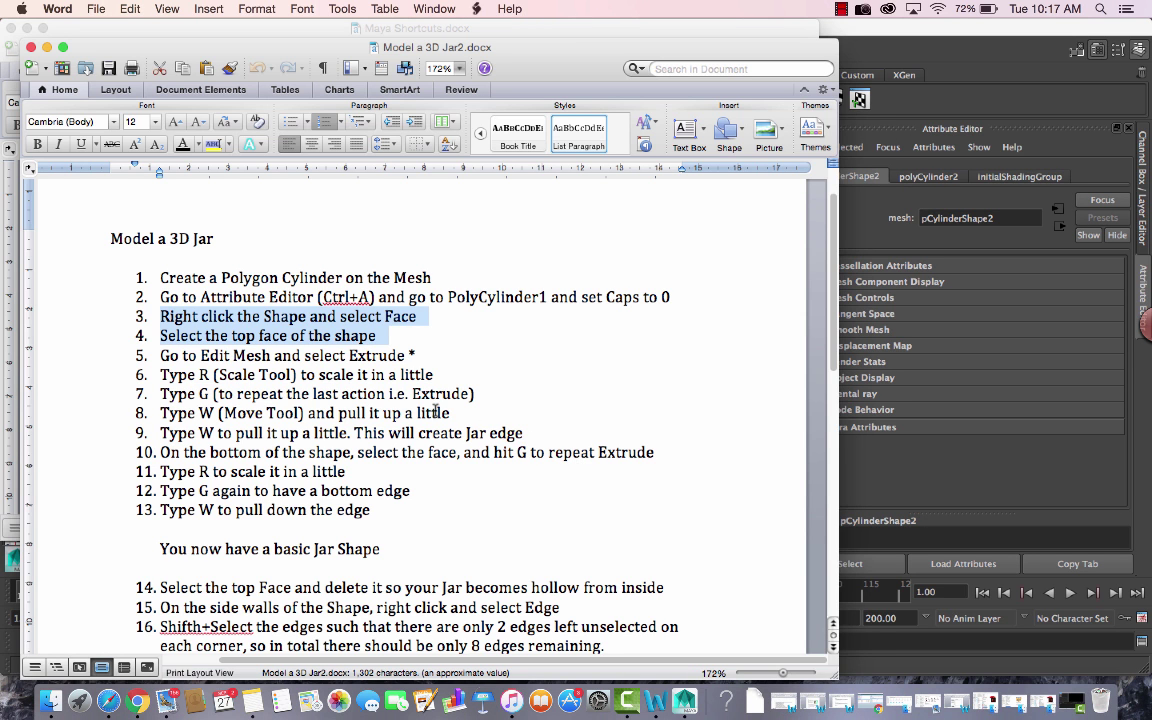
key("super+Tab")
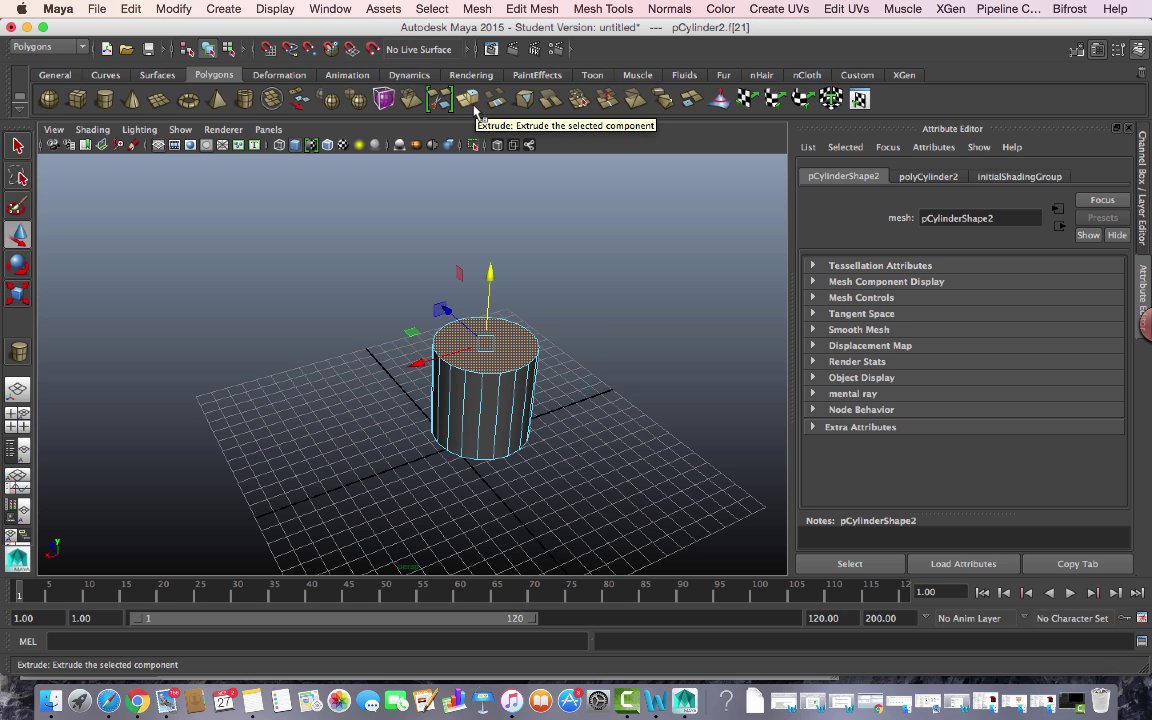
left_click(539, 8)
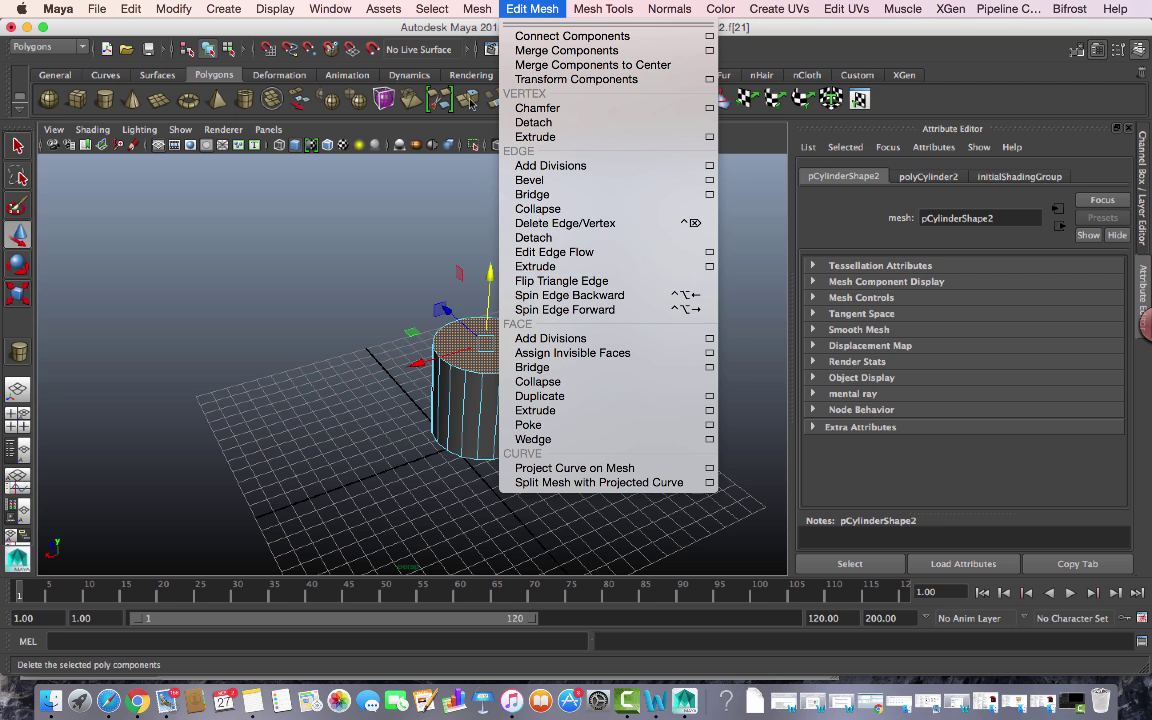
left_click(586, 272)
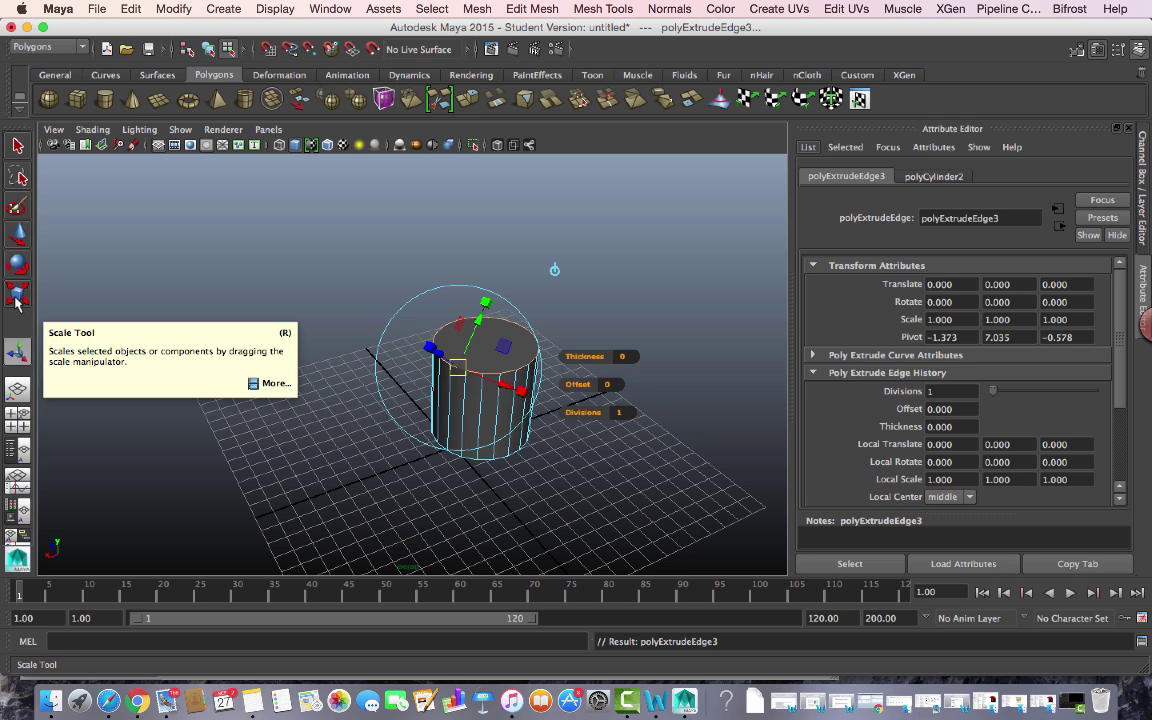
Try scaling the extruded top edges with Symmetry set to World, and restore Symmetry to Off
double_click(17, 146)
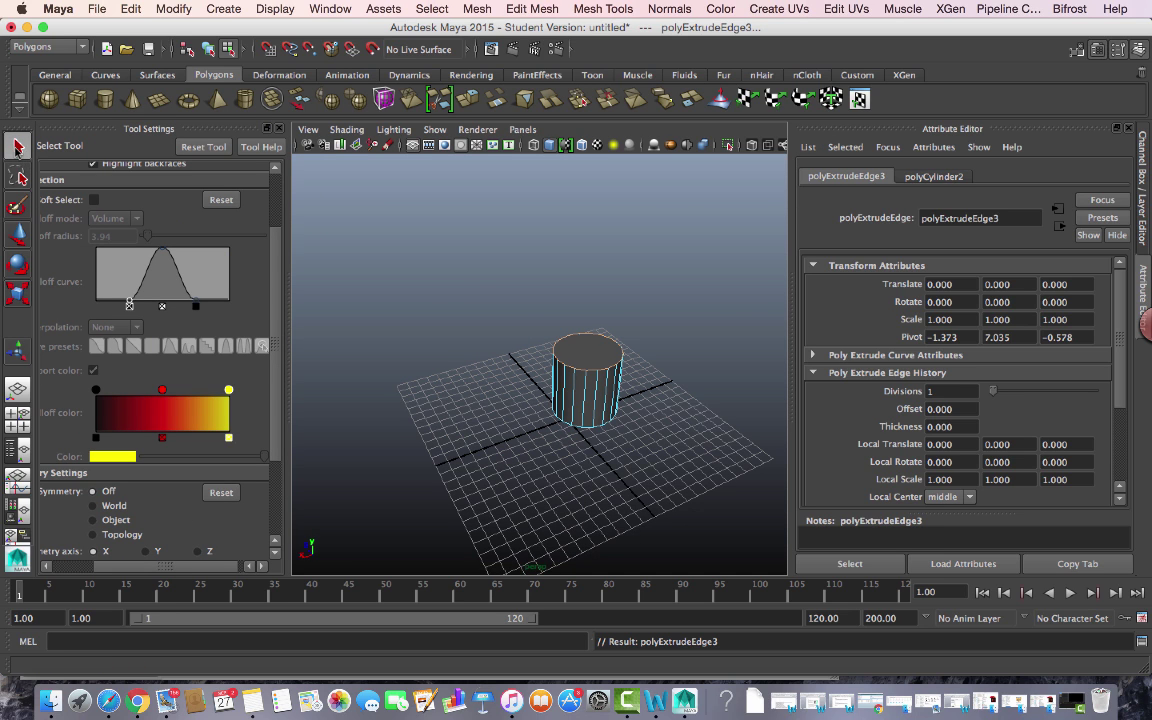
left_click_drag(276, 247, 279, 300)
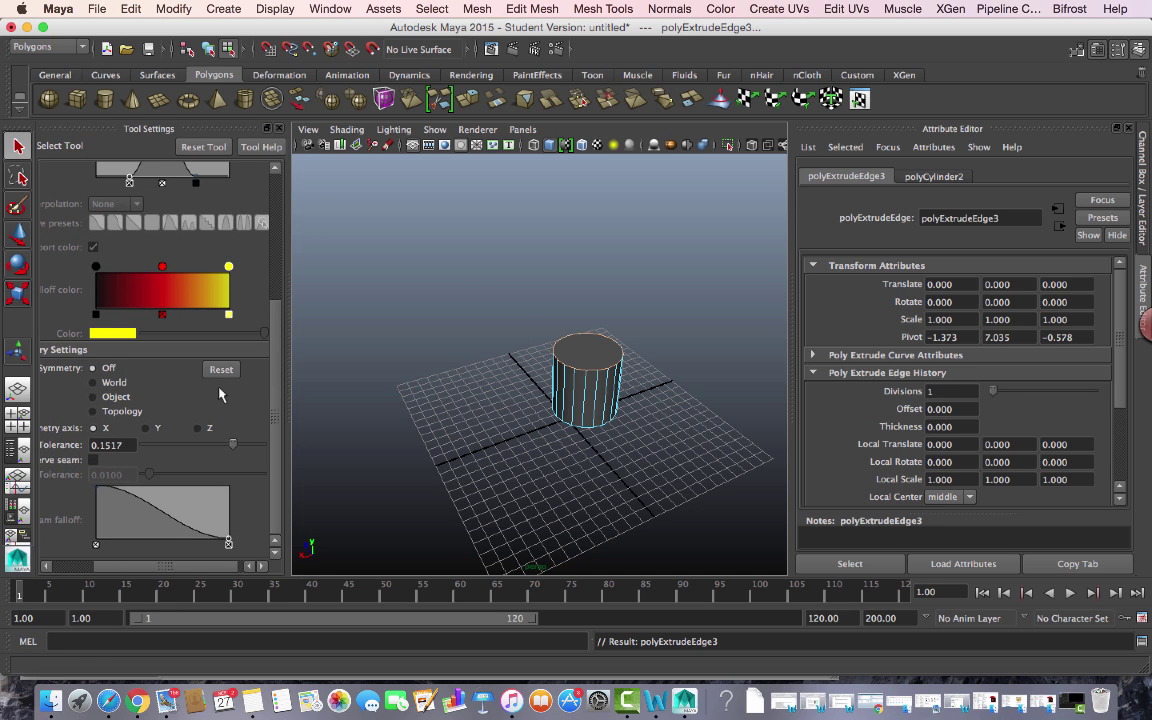
left_click(94, 382)
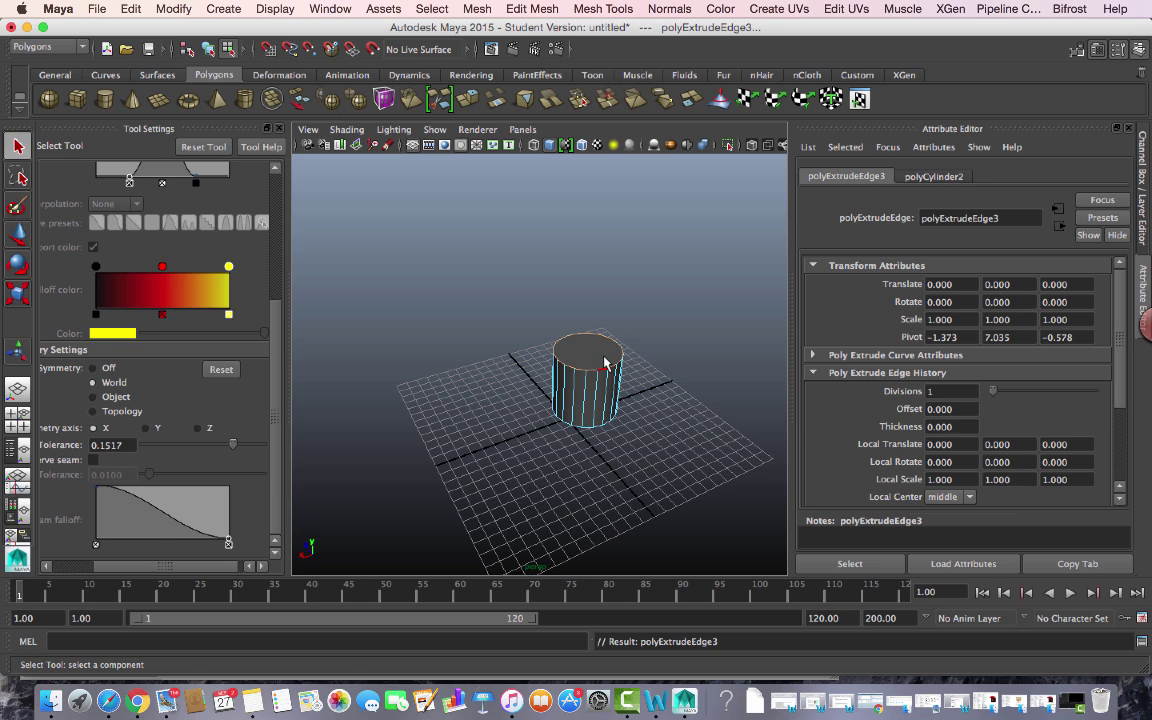
key("r")
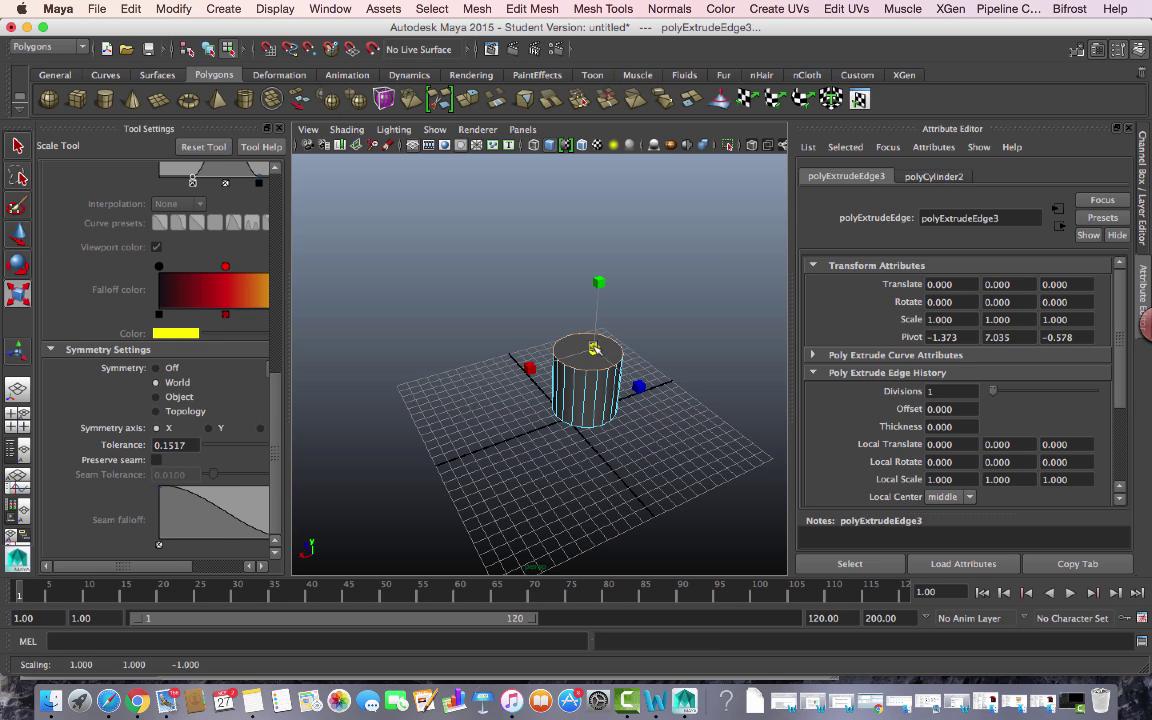
right_click_drag(595, 346, 700, 420, "alt")
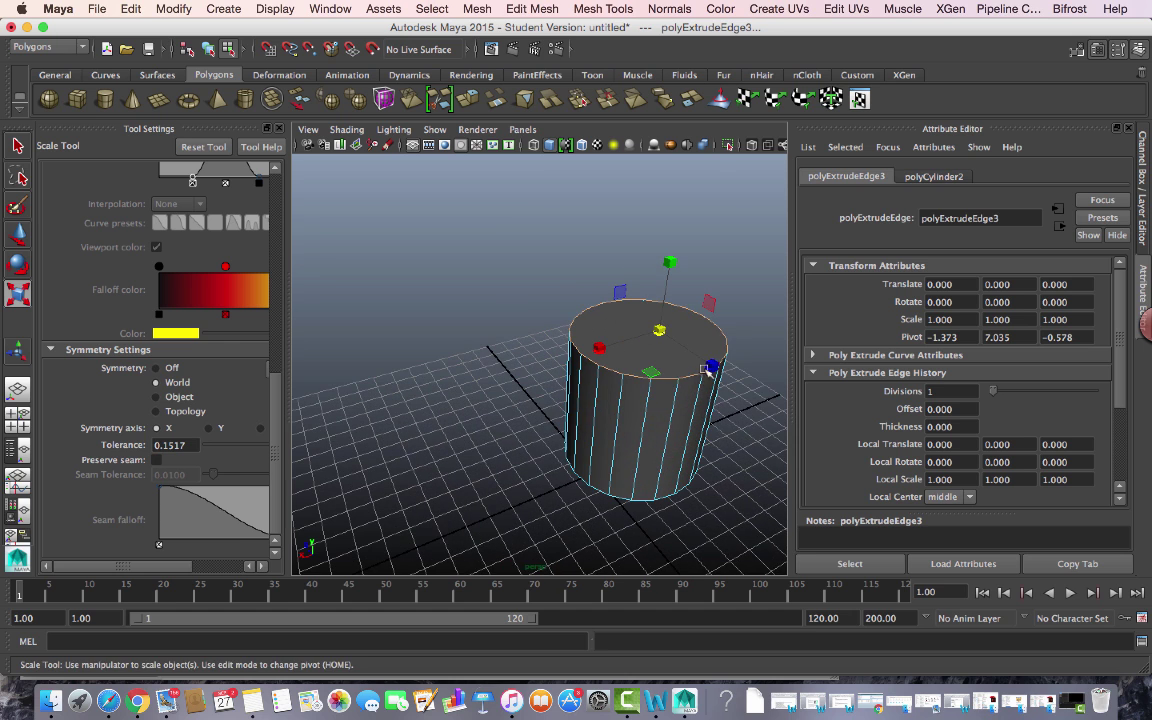
mouse_move(660, 330)
left_mouse_down()
mouse_move(673, 341)
mouse_move(575, 300)
mouse_move(661, 336)
left_mouse_up()
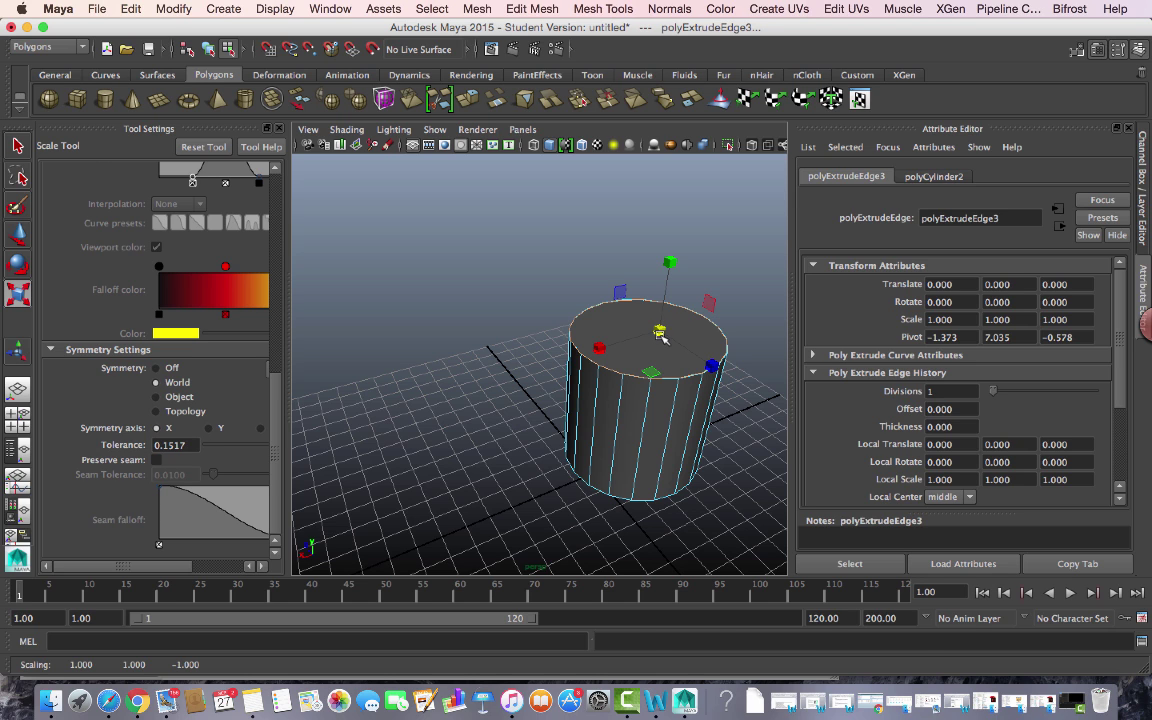
key("ctrl+z")
left_click(164, 369)
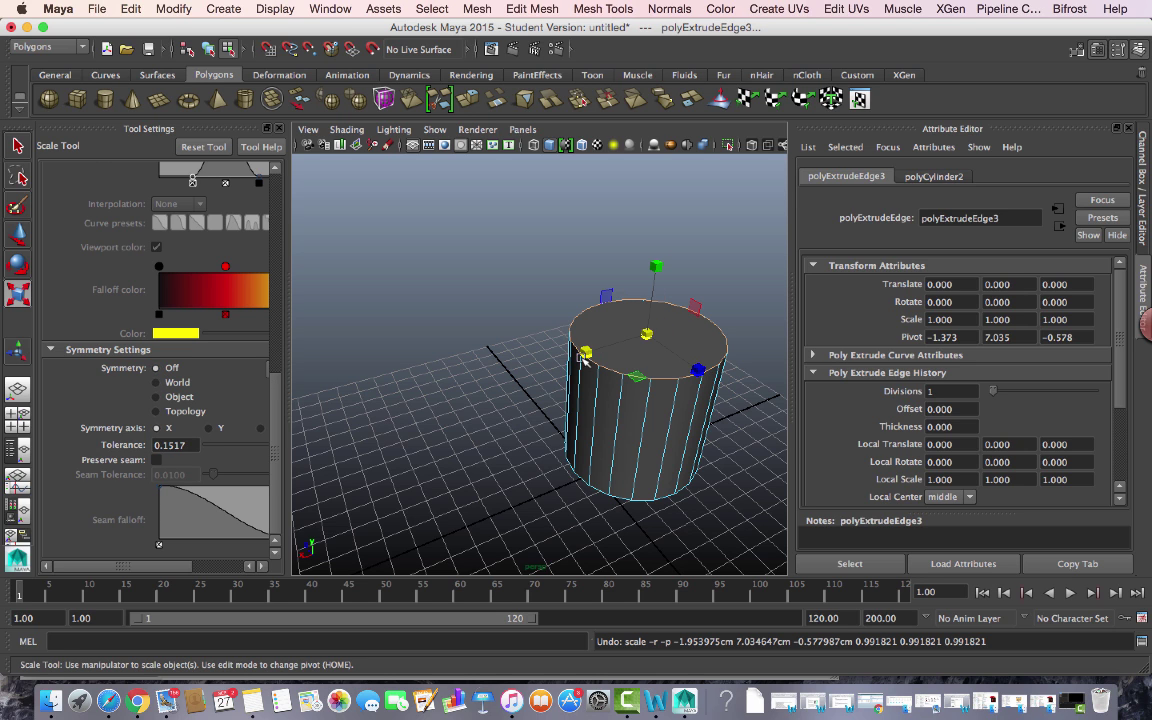
Scale the extruded top edges uniformly inward to form a narrow ring, and close the tool settings
left_click_drag(647, 333, 627, 332)
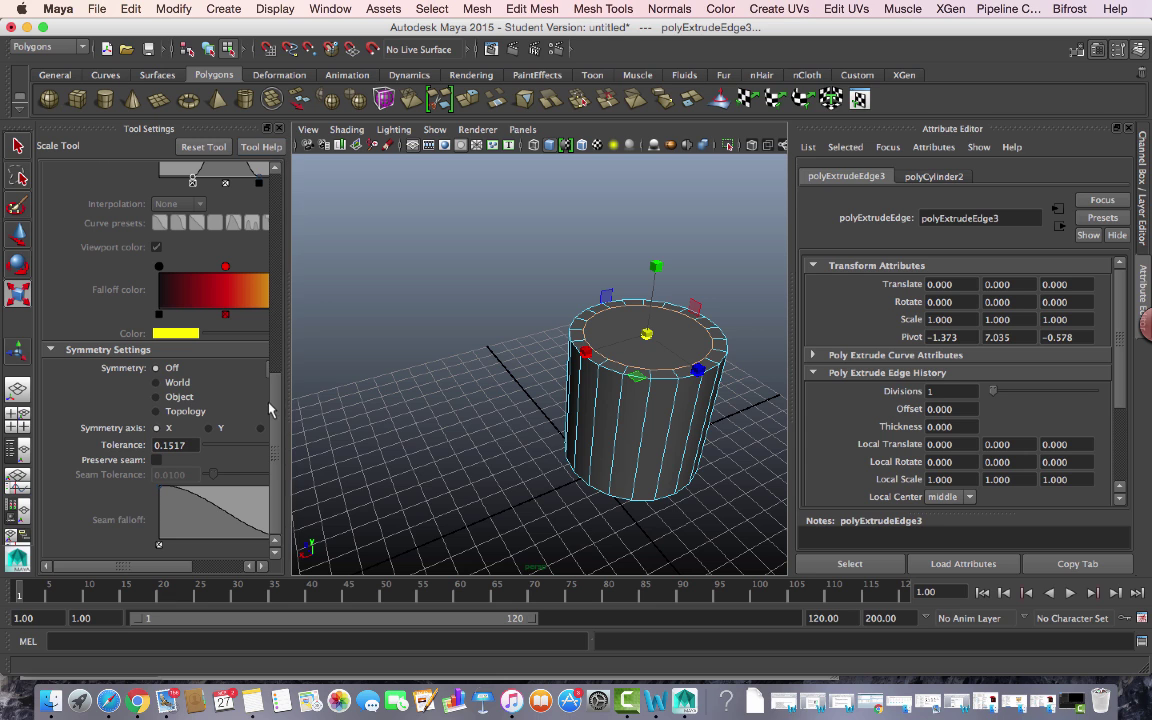
left_click_drag(279, 408, 285, 268)
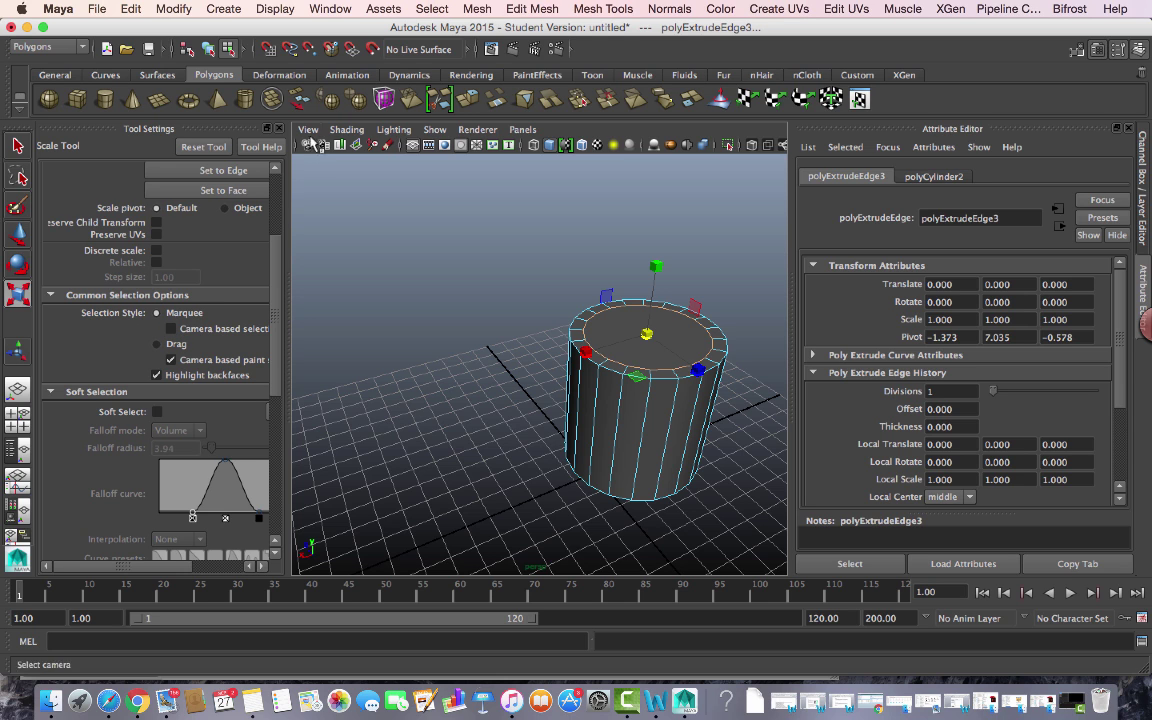
left_click(279, 128)
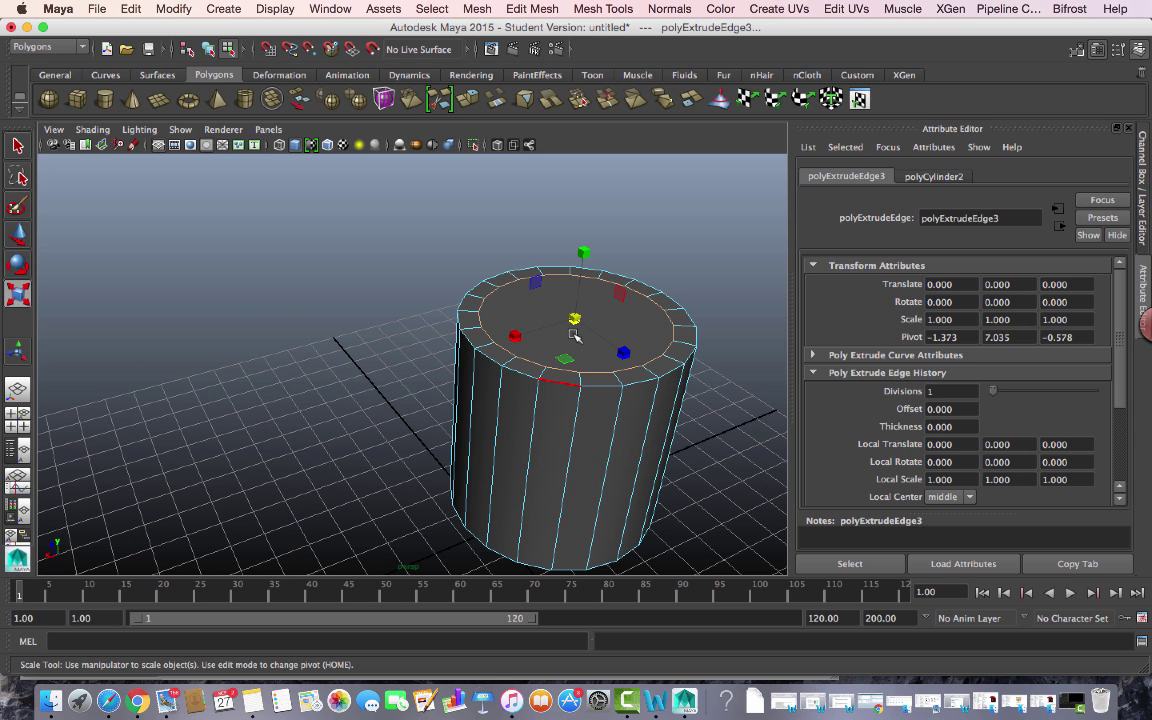
Consult instruction 7 in Word, and in Maya apply Extrude again to the scaled-in top edges
key("super+Tab")
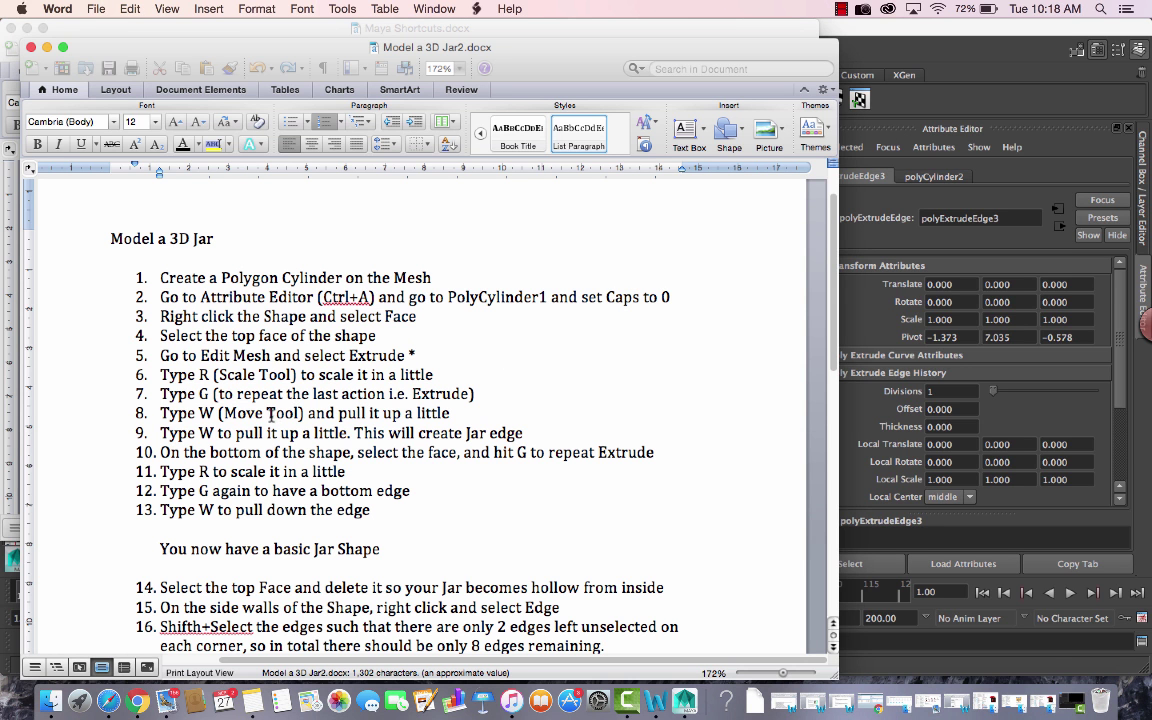
left_click_drag(210, 324, 477, 395)
key("super+Tab")
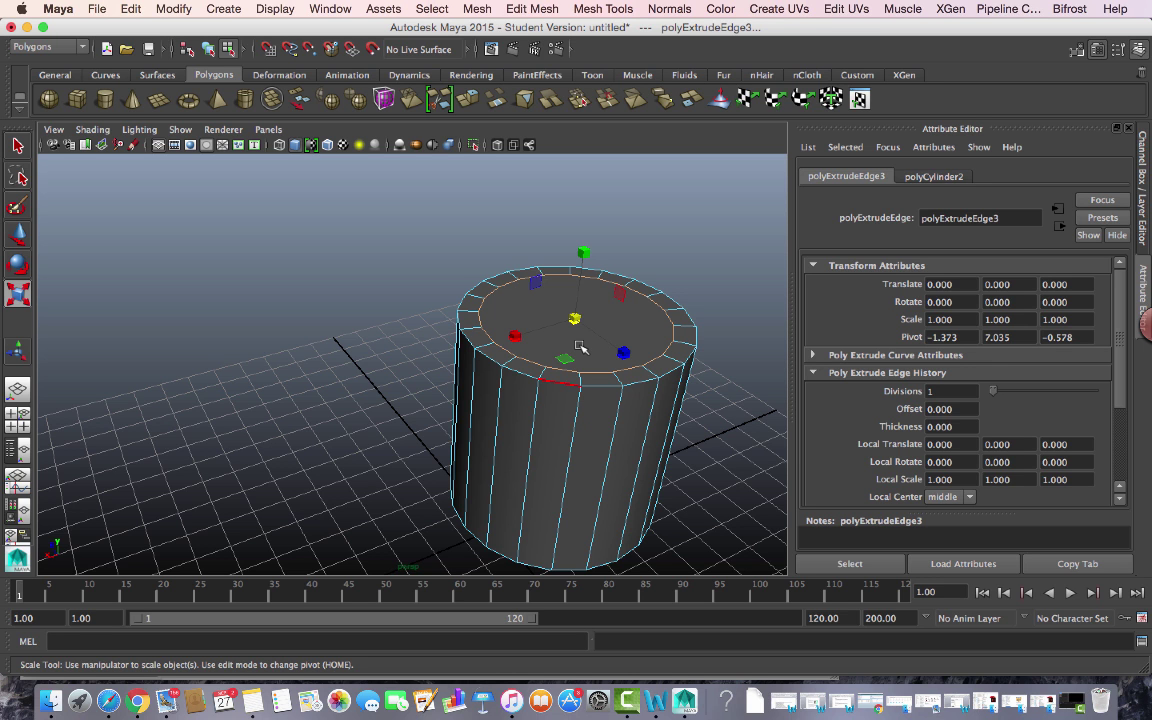
left_click(529, 7)
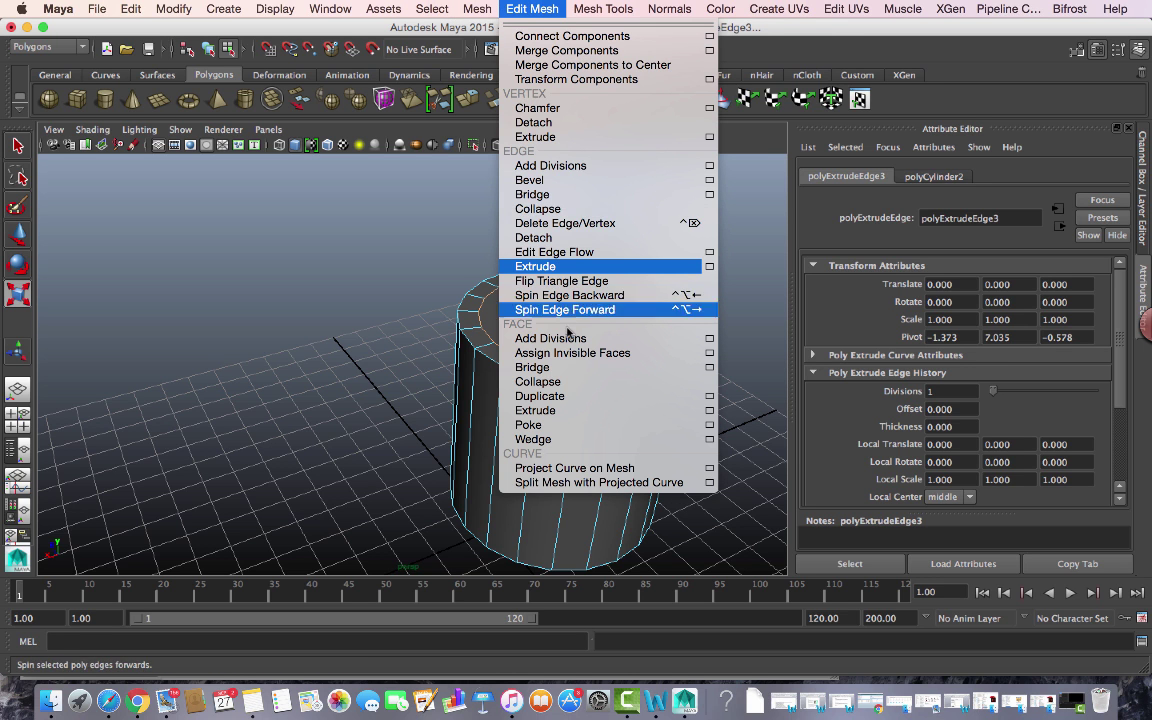
left_click(563, 266)
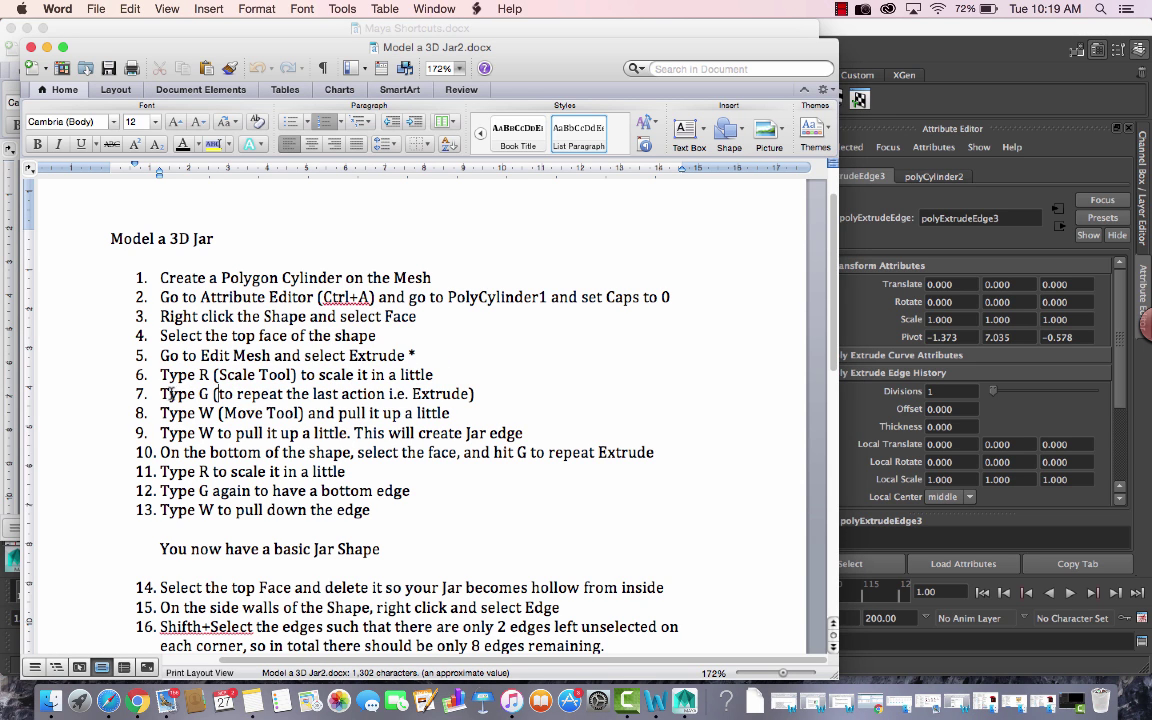
left_click_drag(158, 394, 452, 414)
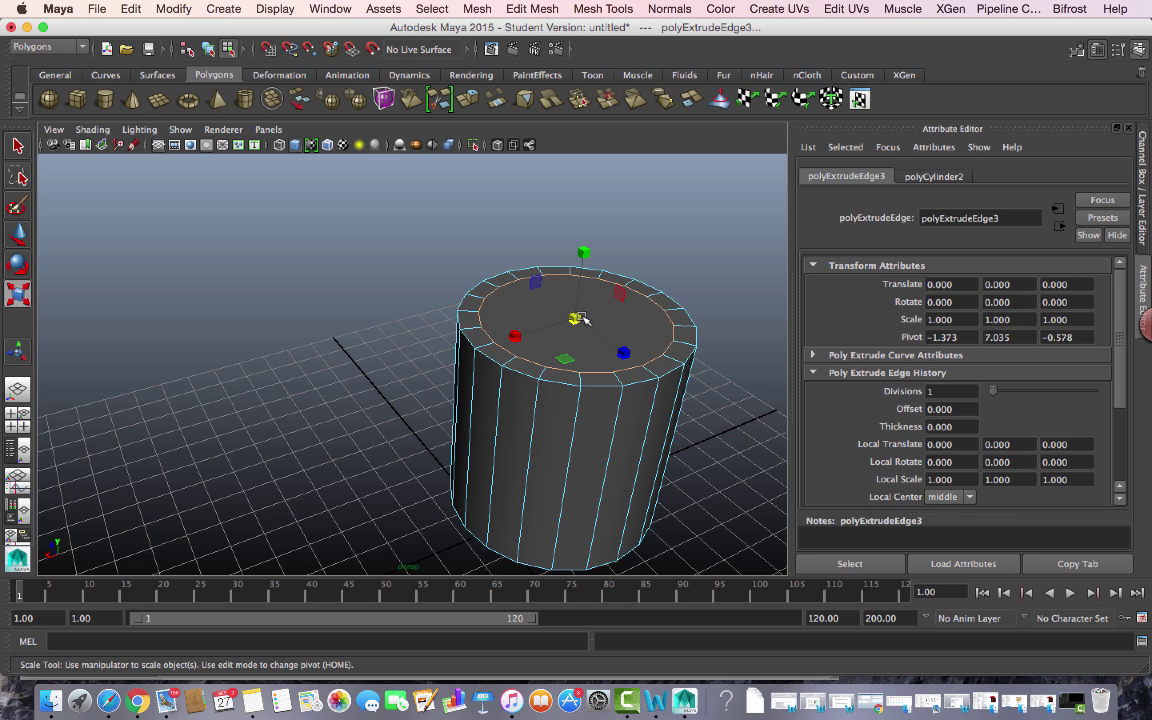
key("ctrl+e")
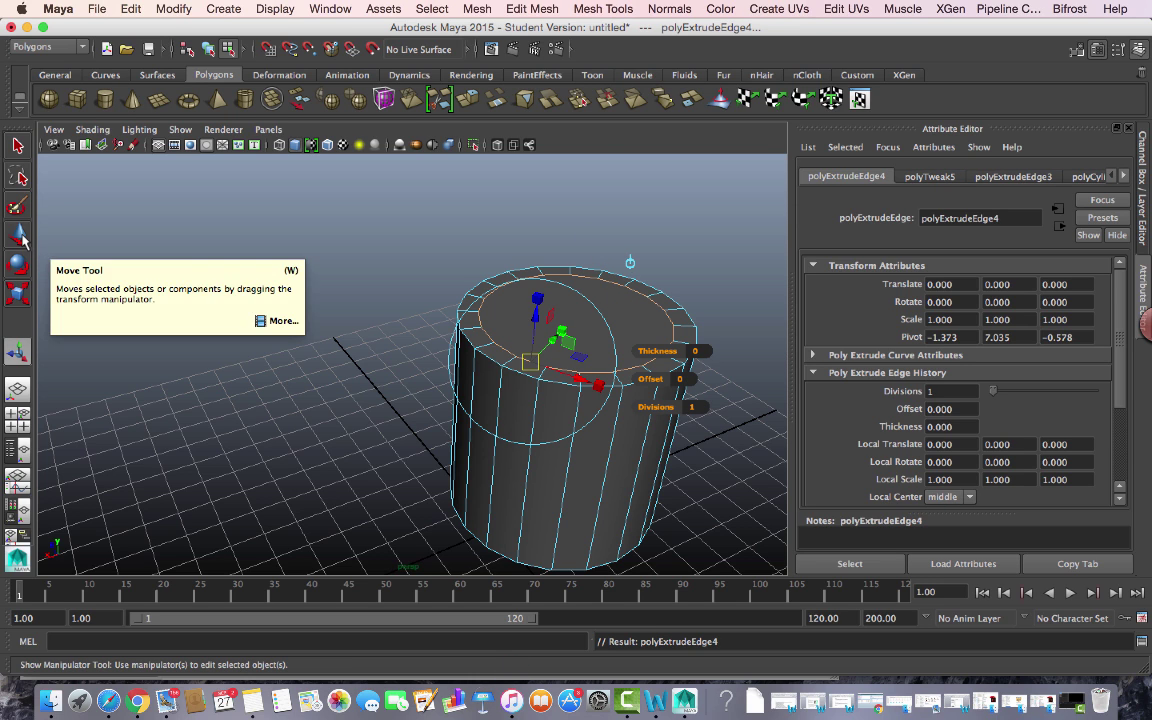
Consult instruction 8 in Word, and in Maya move the extruded edges straight up to a height of about 7.8 cm
key("super+Tab")
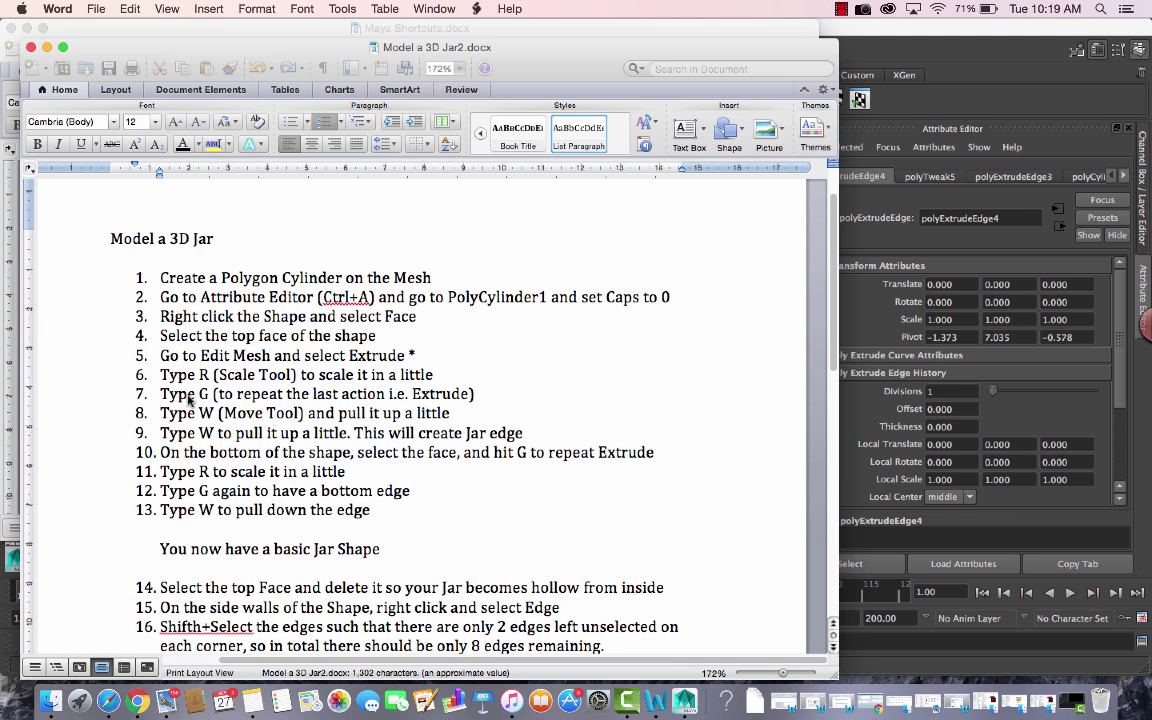
left_click_drag(161, 413, 350, 413)
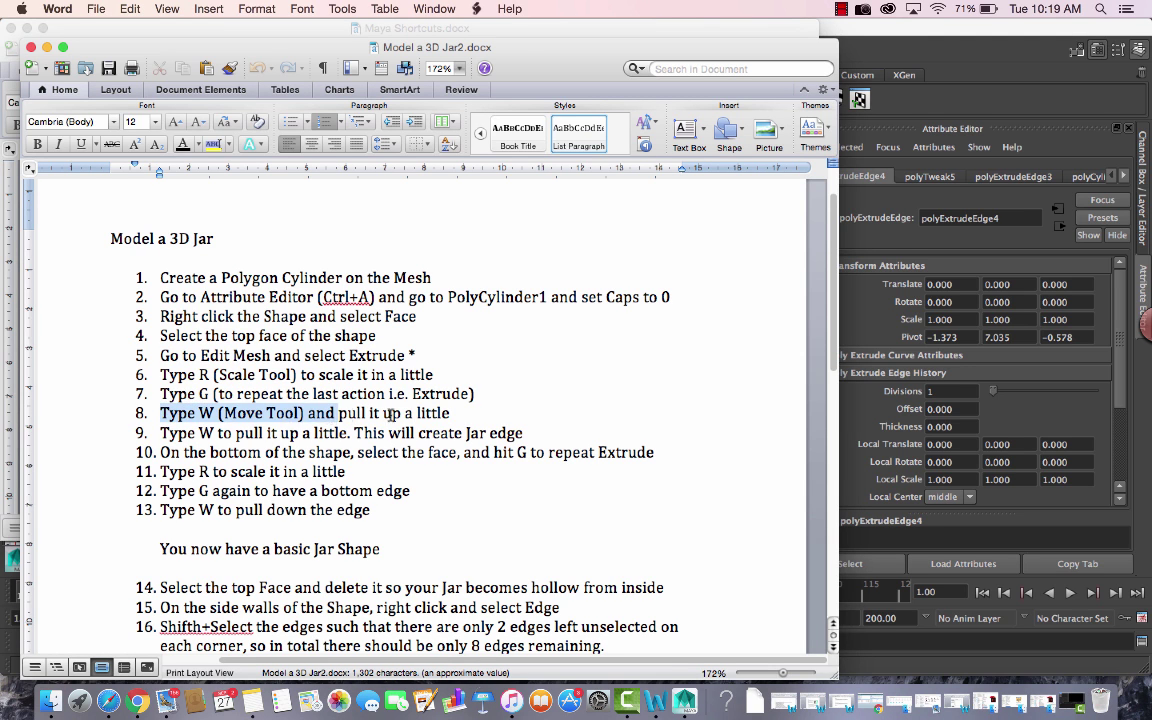
key("super+Tab")
key("w")
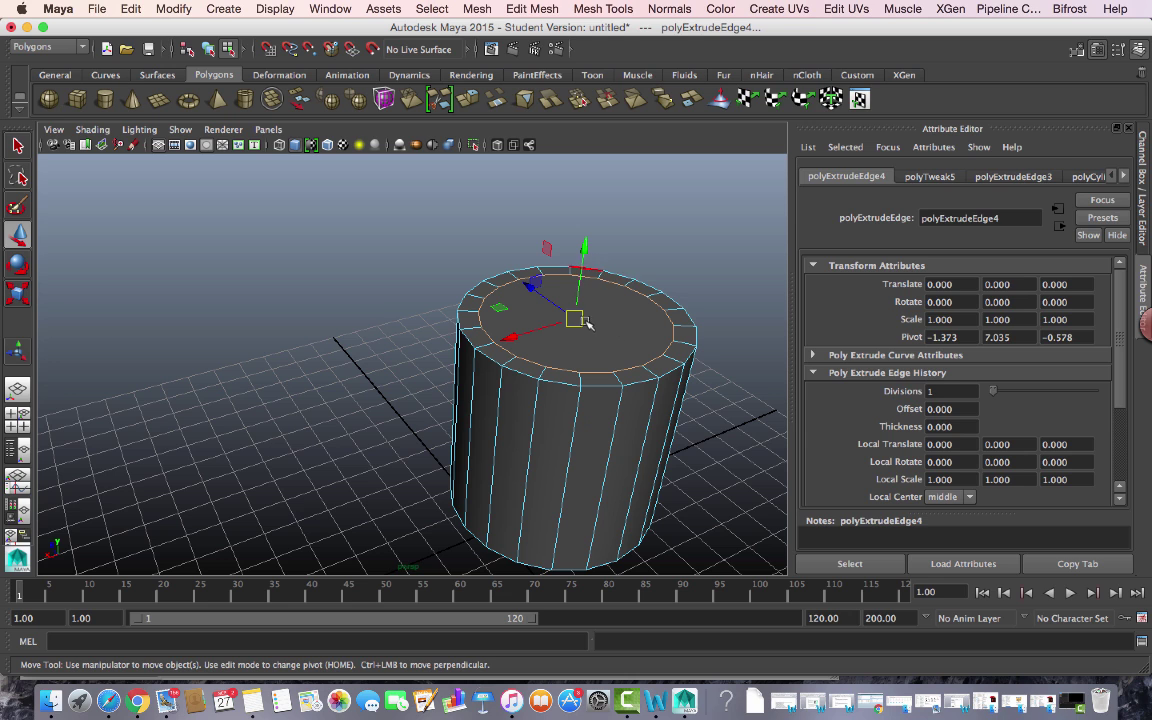
left_click_drag(585, 252, 589, 219)
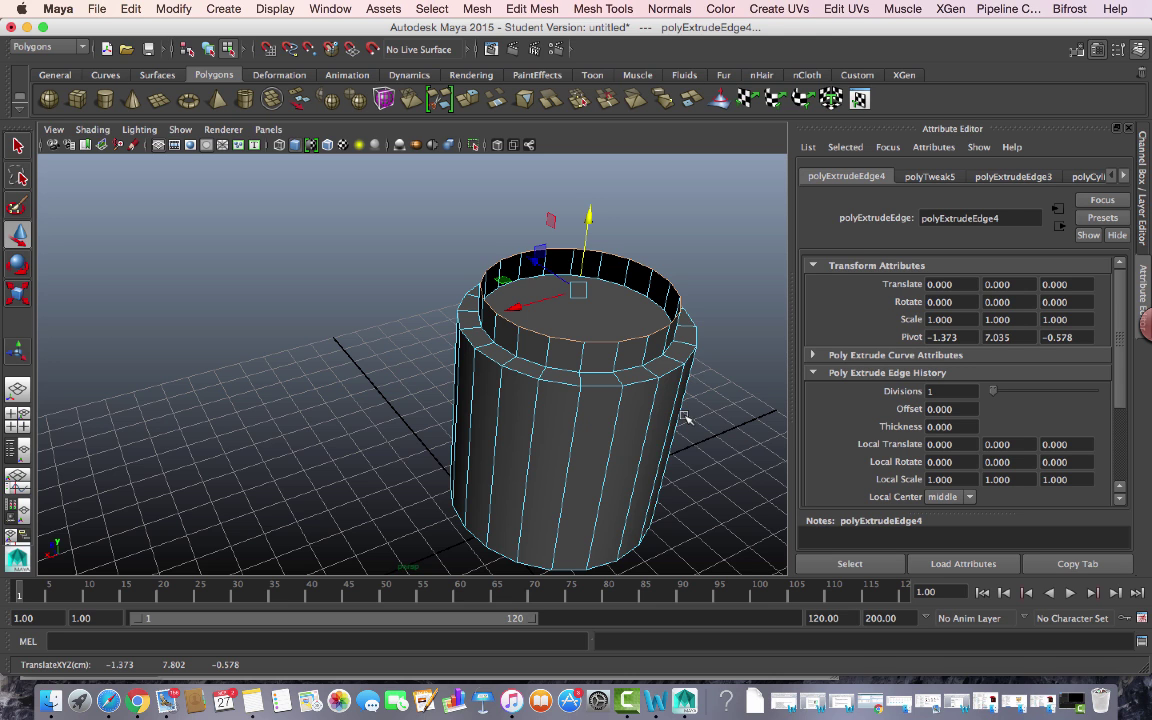
Consult instruction 9 in Word, and in Maya select the jar's bottom face in face mode
key("super+Tab")
left_click_drag(162, 432, 309, 435)
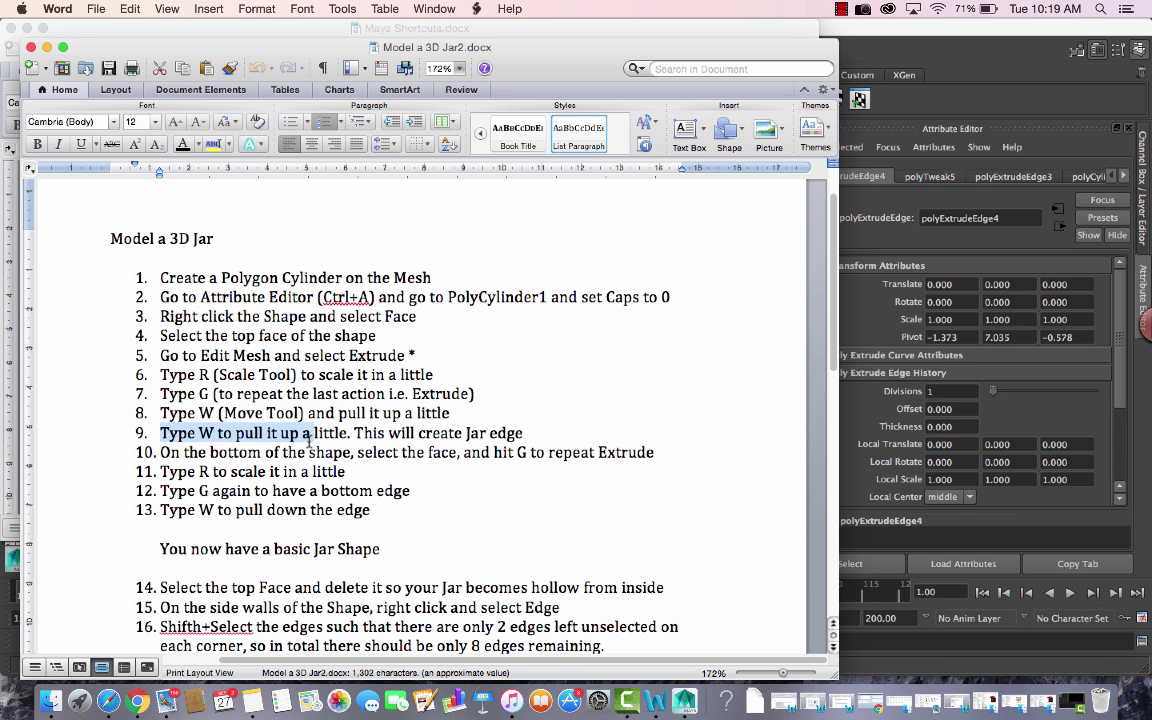
key("super+Tab")
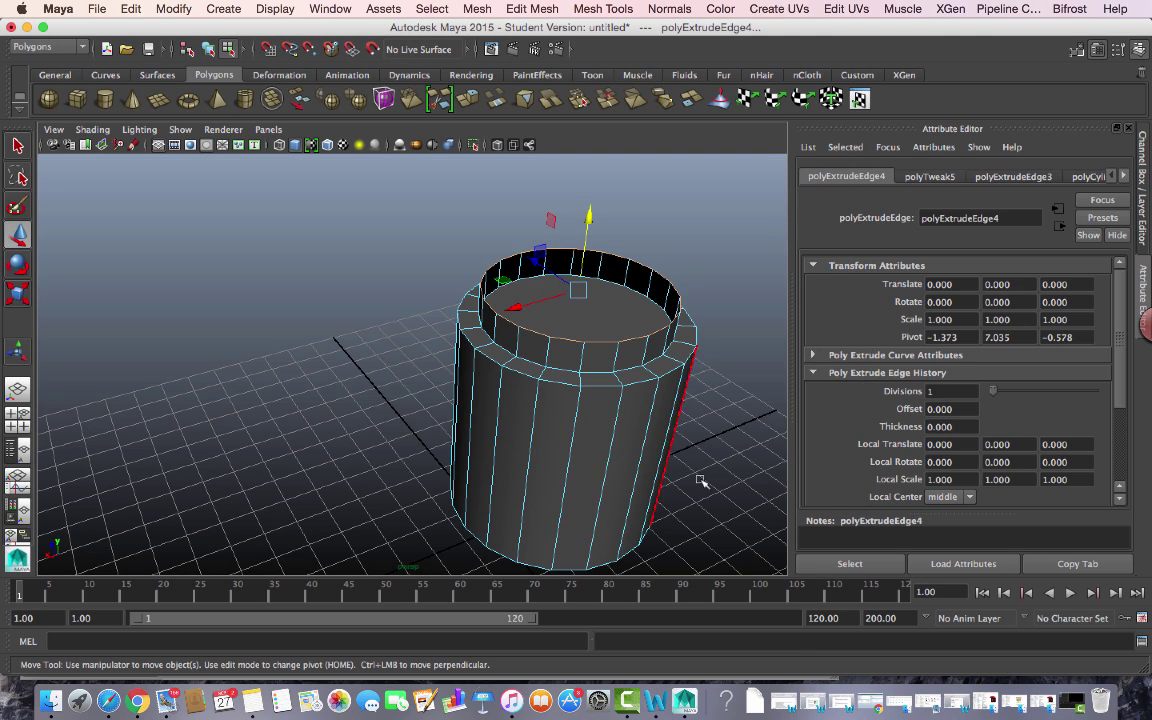
left_click_drag(710, 489, 548, 373, "alt")
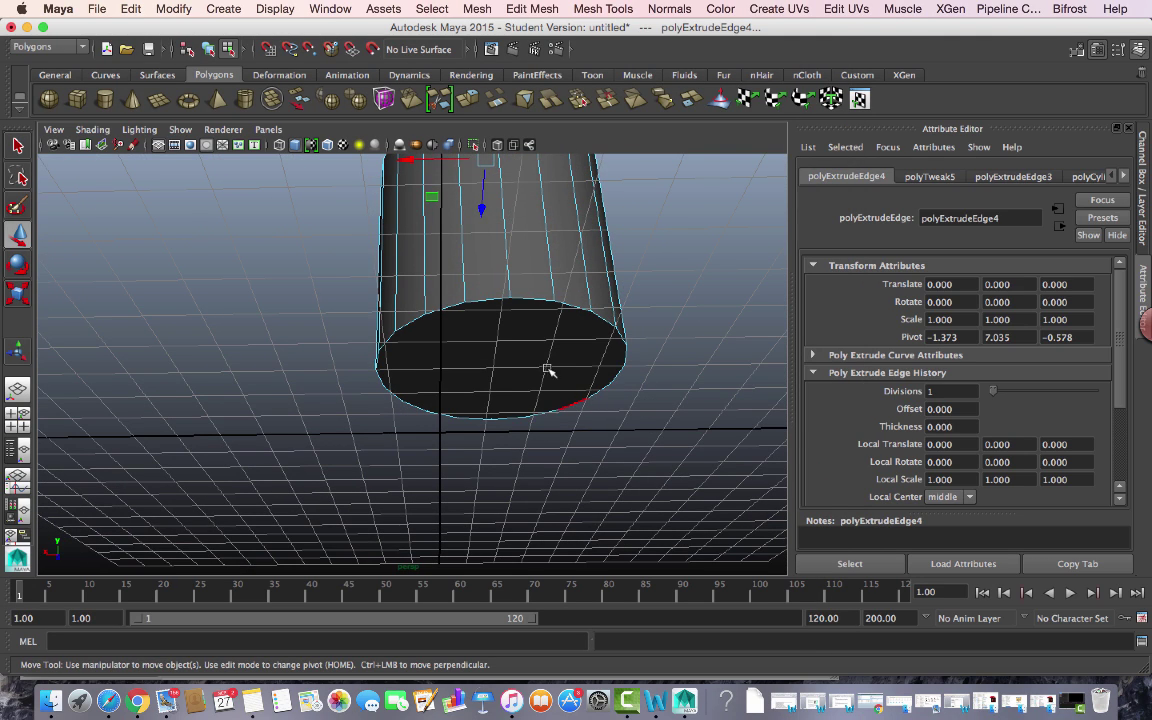
left_click(520, 357)
mouse_move(519, 357)
right_mouse_down()
mouse_move(507, 360)
mouse_move(515, 352)
right_mouse_up()
left_click(515, 345)
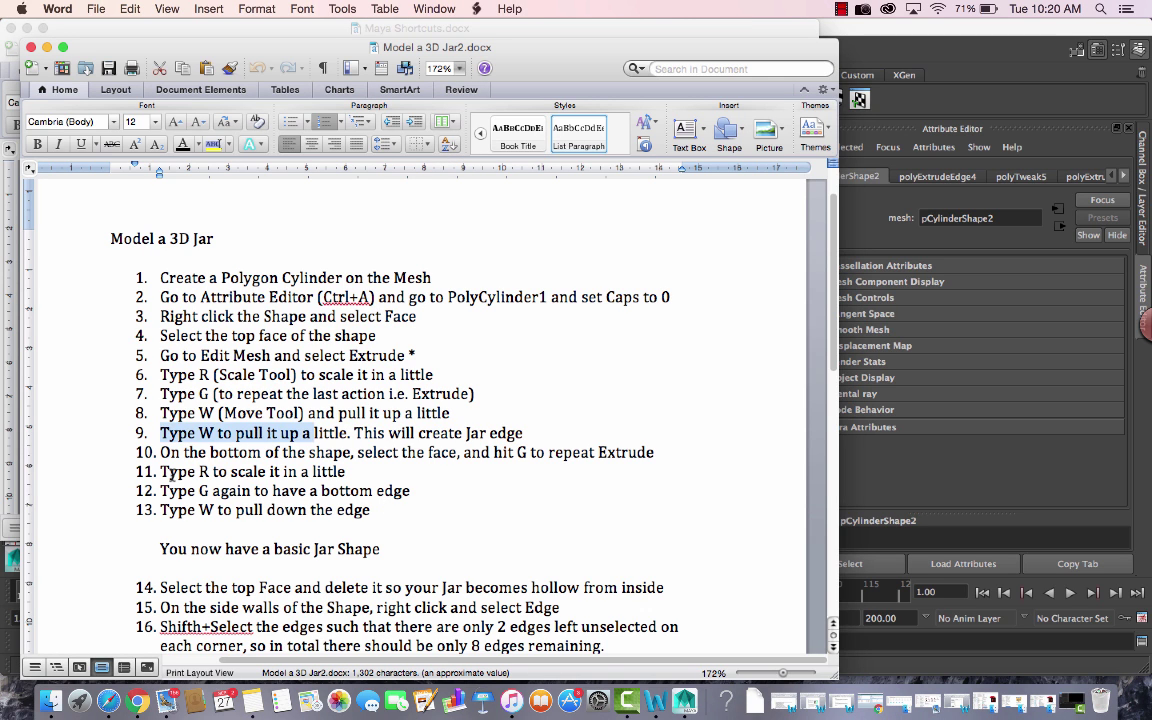
Consult instruction 10 in Word, and in Maya extrude the bottom face and scale it slightly inward
left_click_drag(163, 452, 618, 458)
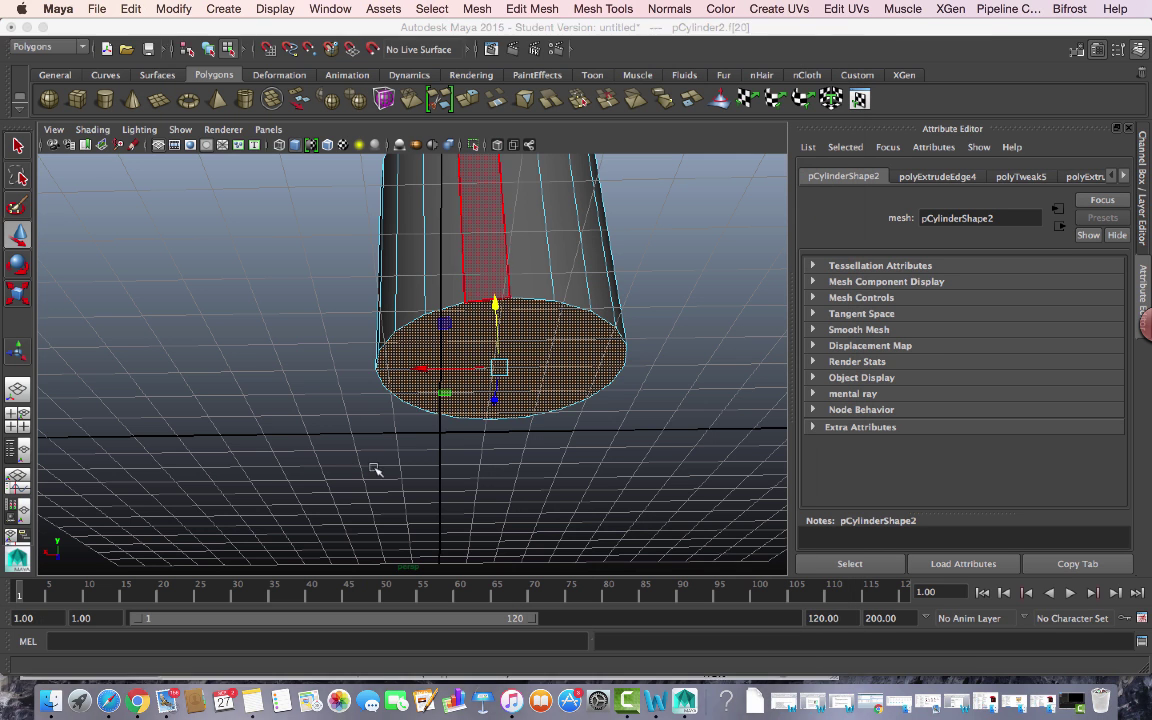
left_click(510, 345)
left_click(412, 99)
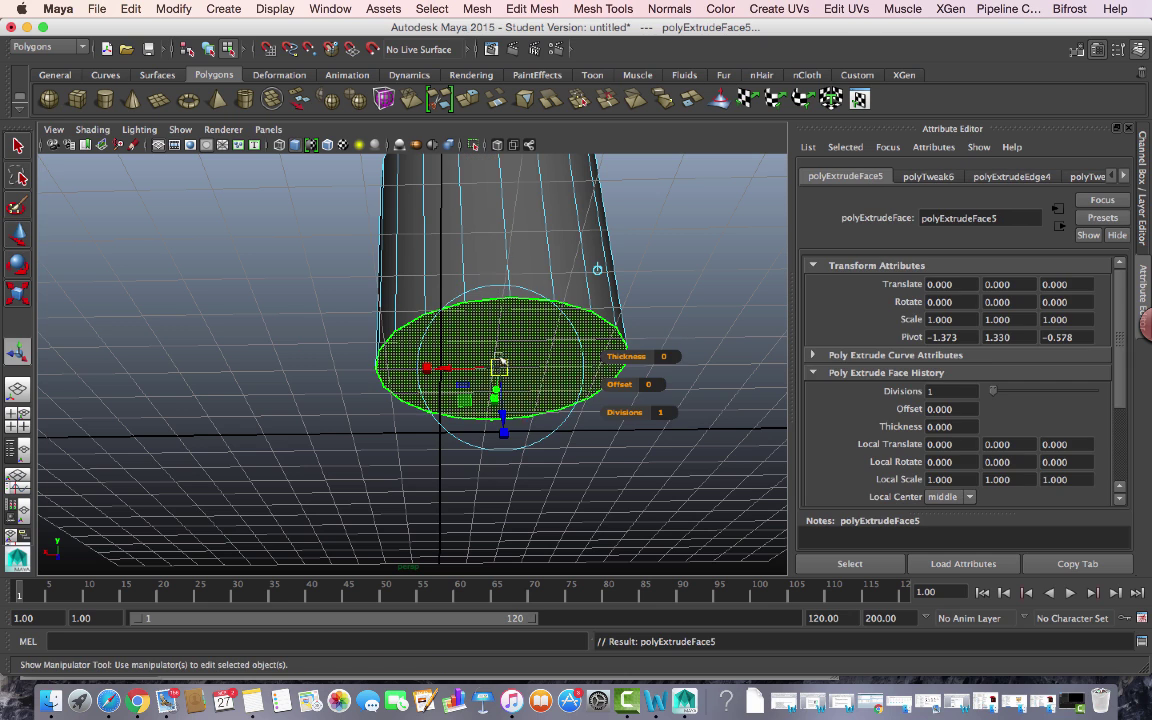
key("r")
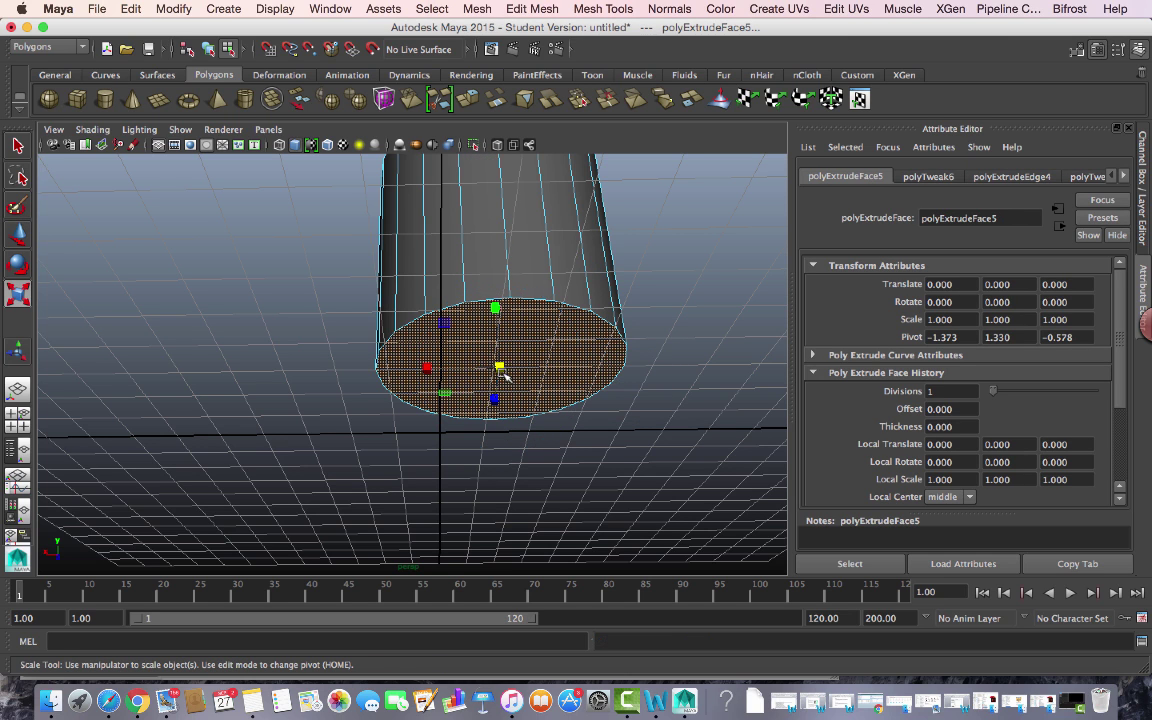
left_click_drag(499, 368, 477, 372)
Consult instructions 11 to 13 in Word, and in Maya extrude the bottom face again, moving it down to a height of about 0.92 cm
key("super+Tab")
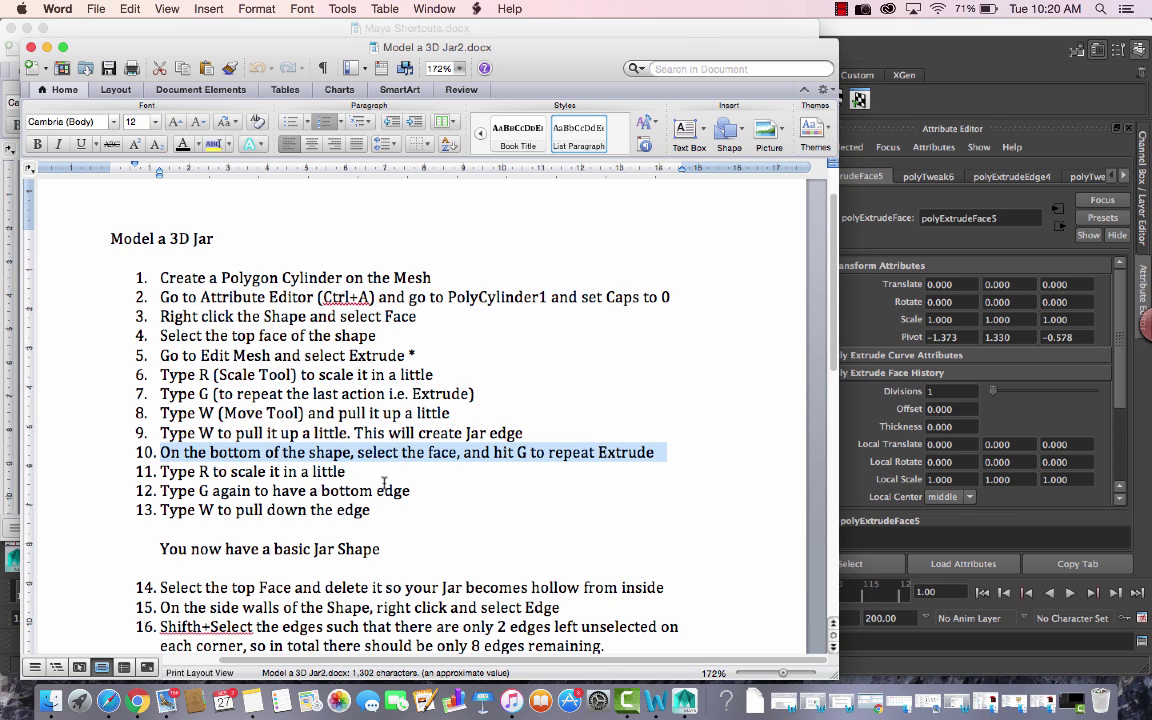
key("super+Tab")
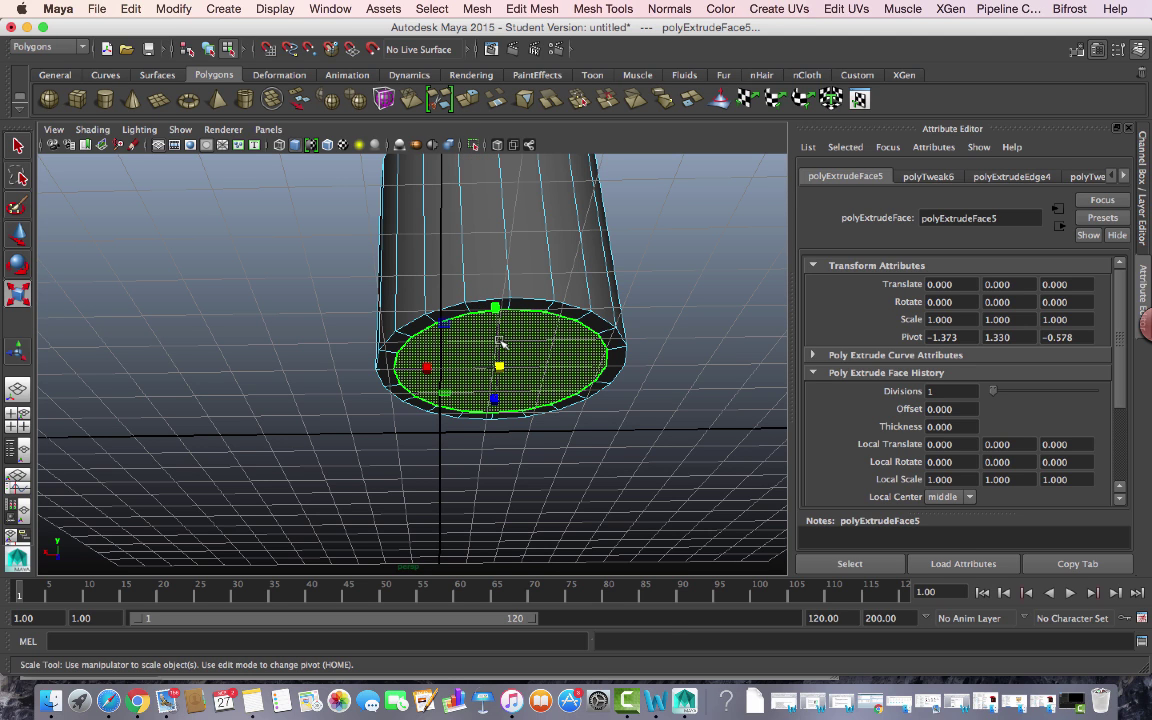
key("ctrl+e")
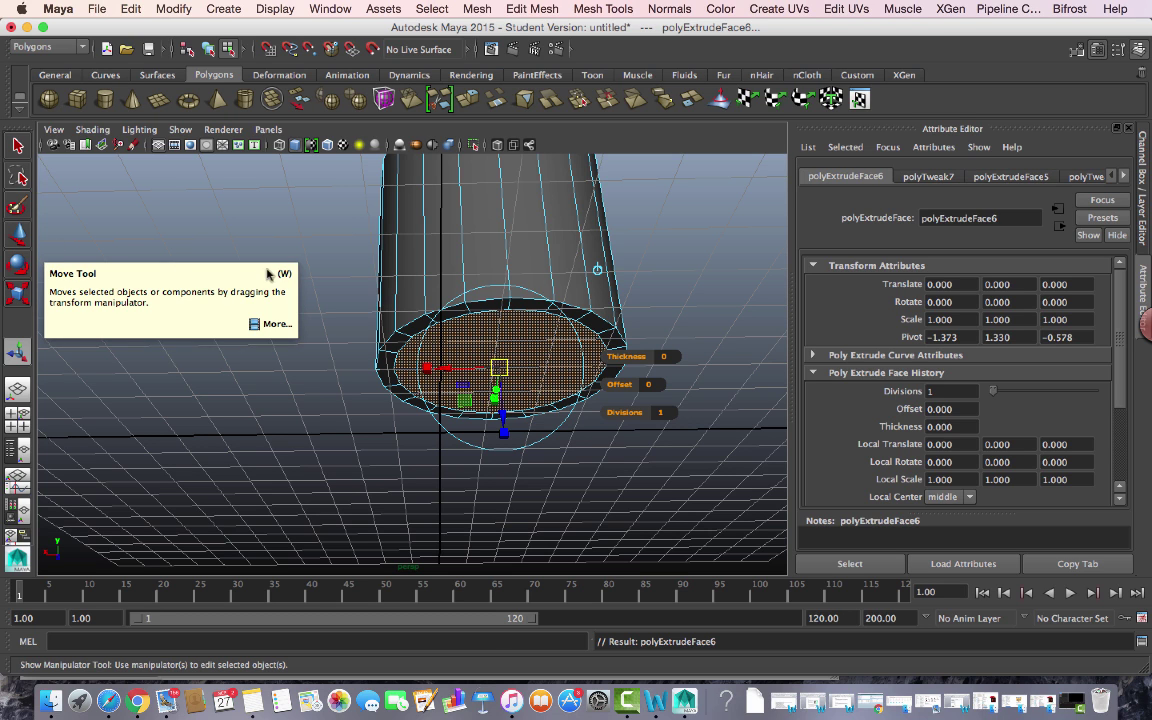
key("w")
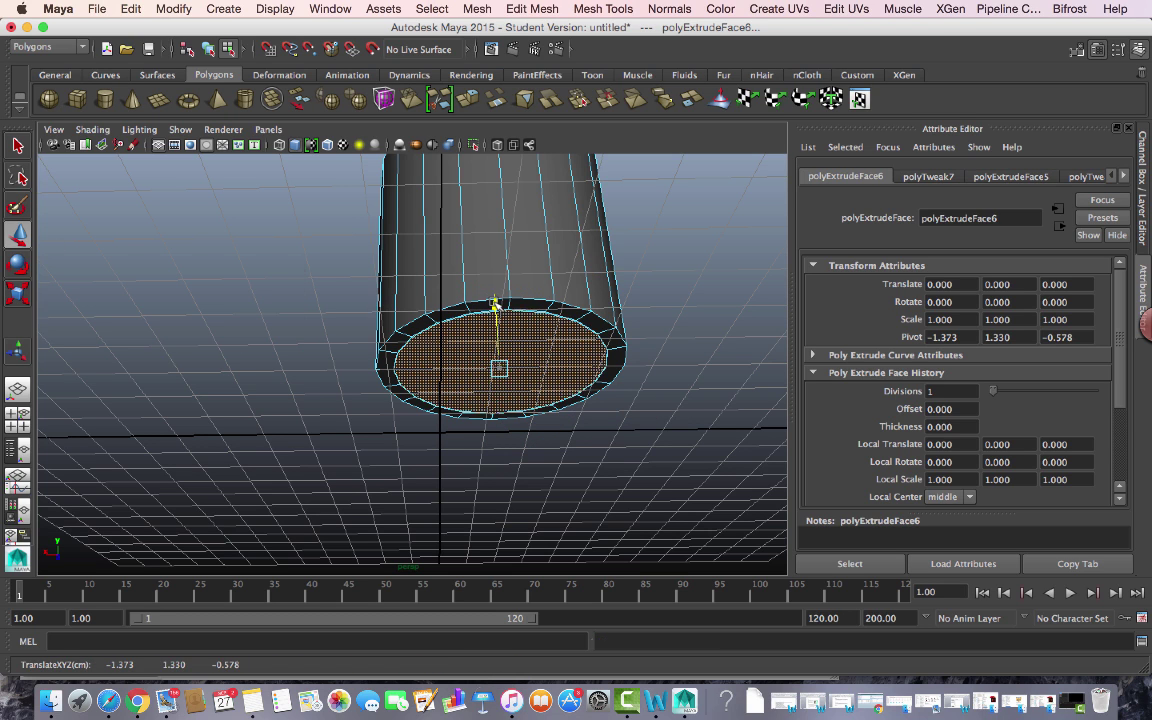
left_click_drag(495, 303, 495, 318)
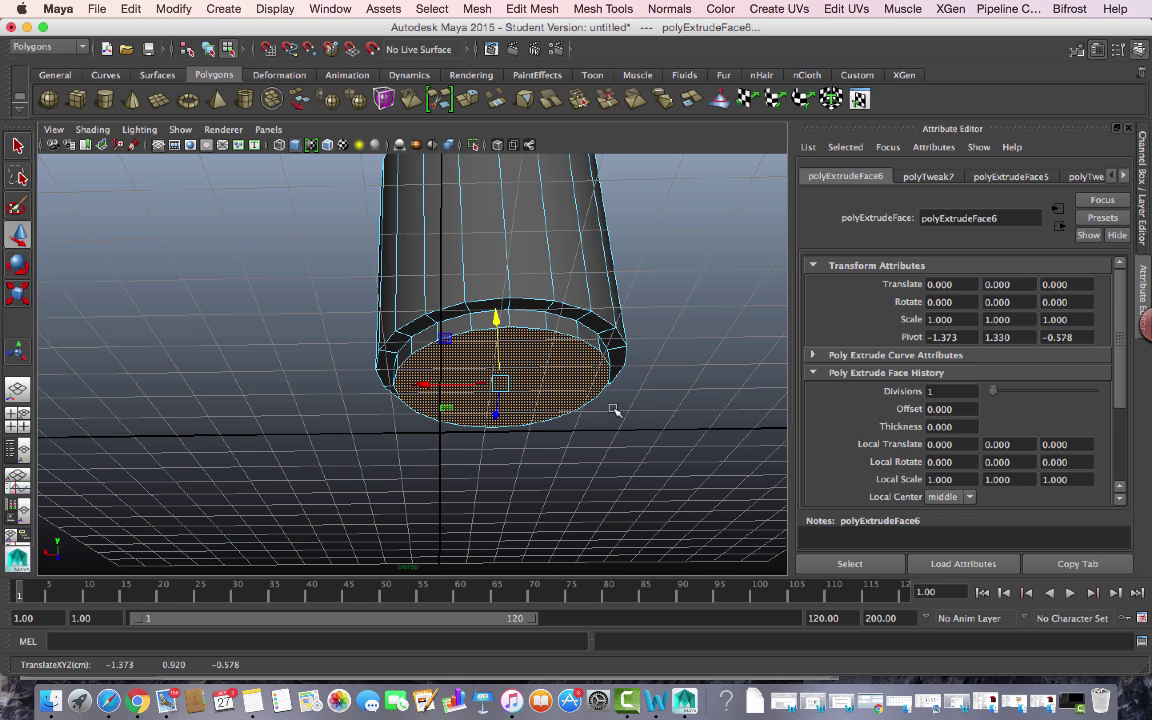
left_click(565, 382)
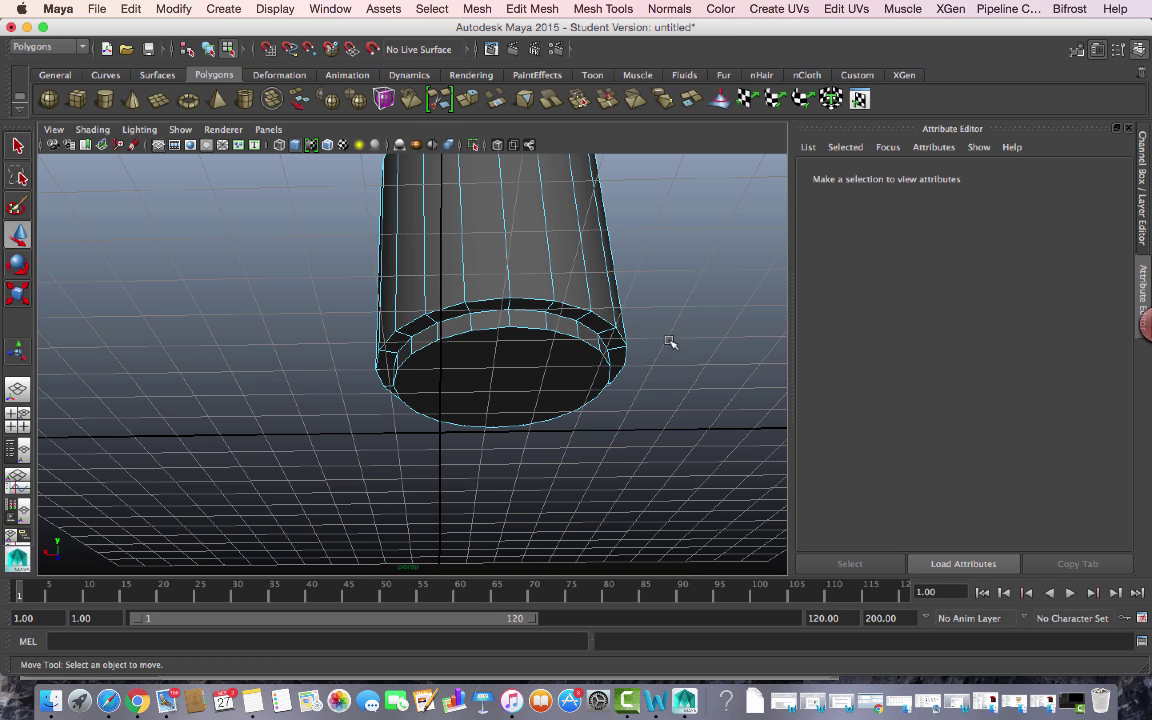
Check the written instructions in Word, and in Maya examine the whole jar shape from slightly above
left_click_drag(663, 339, 643, 375, "alt")
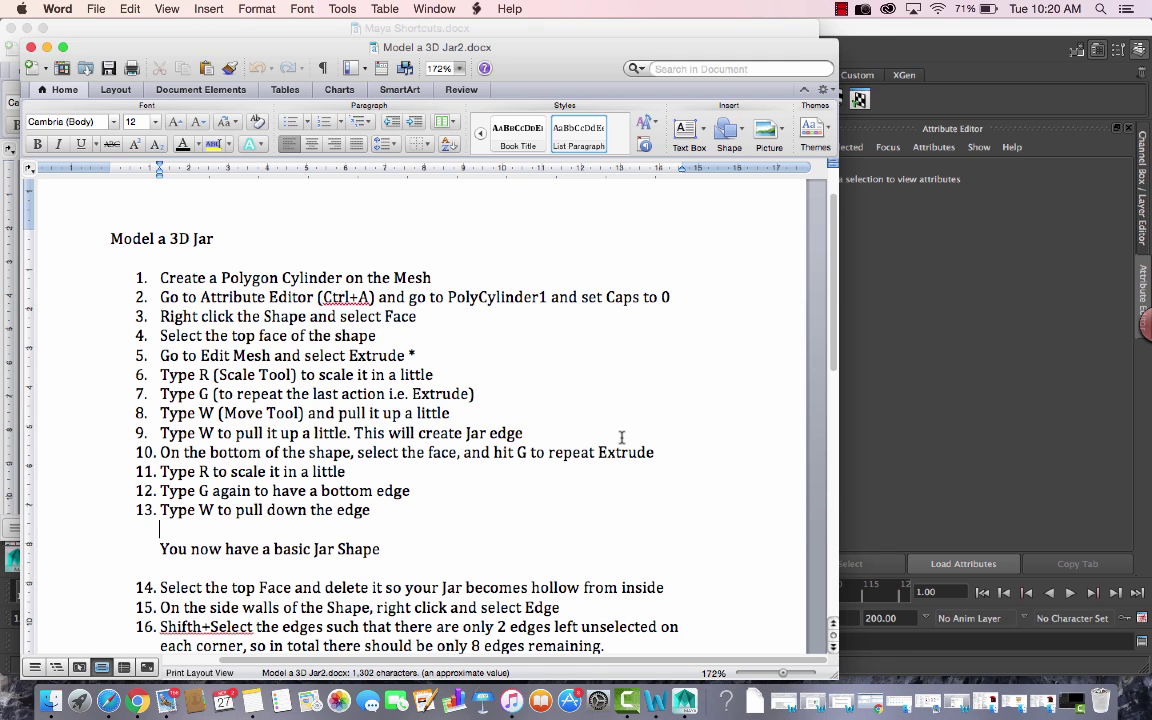
key("super+Tab")
left_click_drag(668, 430, 522, 337, "alt")
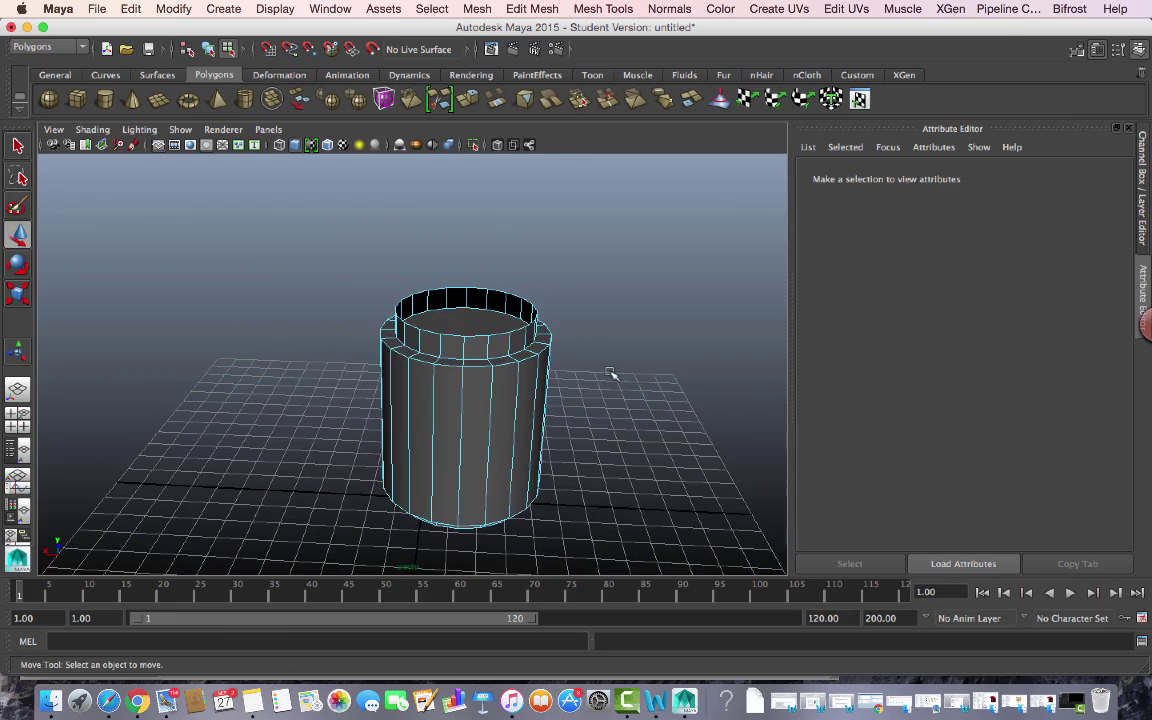
Delete the jar's top cap face to make the jar hollow inside
left_click_drag(612, 378, 484, 405, "alt")
left_click(484, 405)
key("Delete")
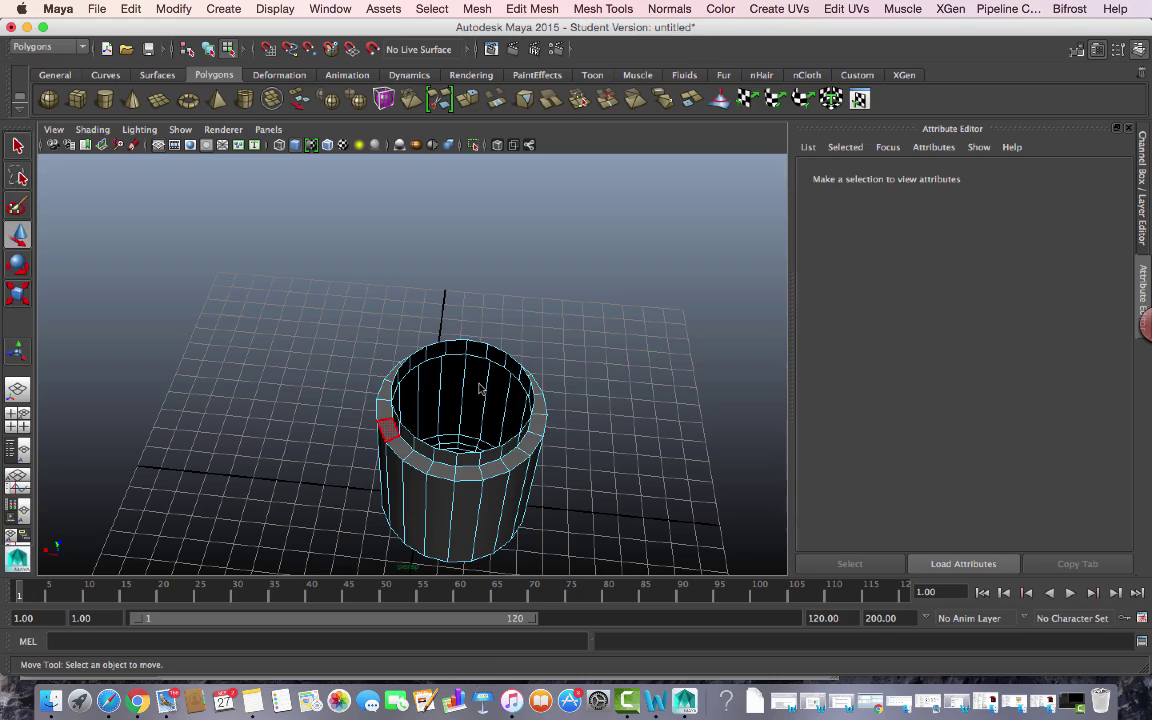
left_click_drag(571, 452, 618, 420, "alt")
Consult instructions 14 to 19 in Word, and in Maya examine the hollow interior and its inner wall faces
key("super+Tab")
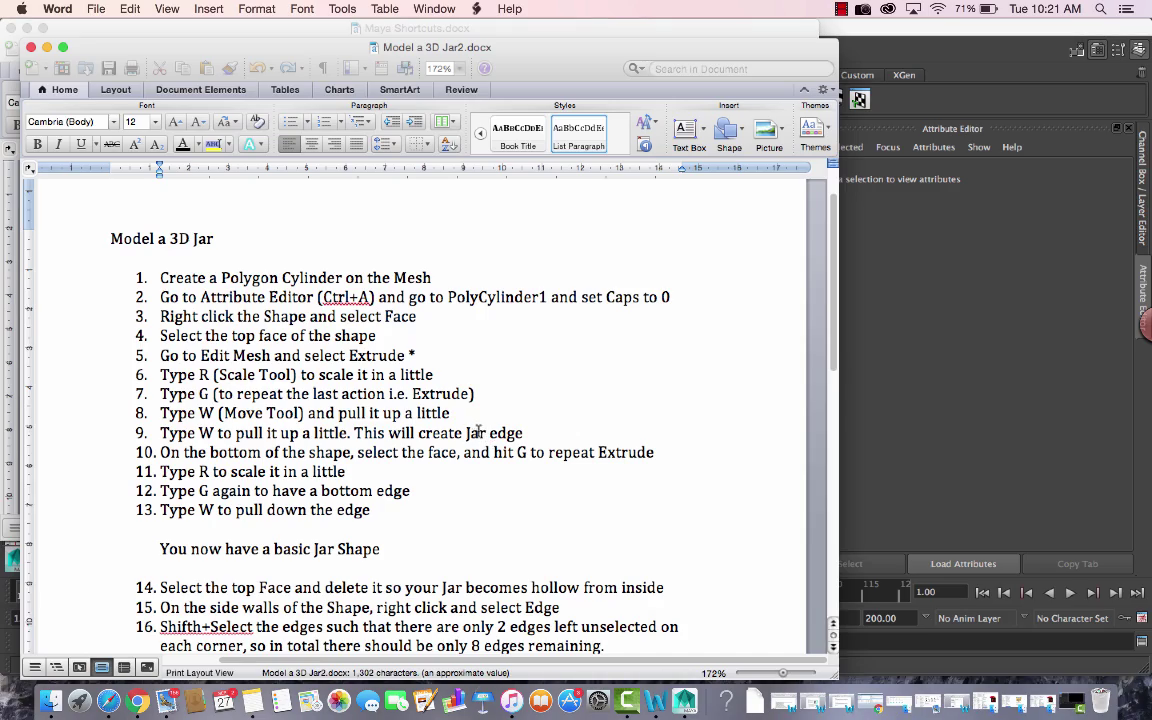
scroll(492, 400, "down", 5)
scroll(492, 400, "down", 10)
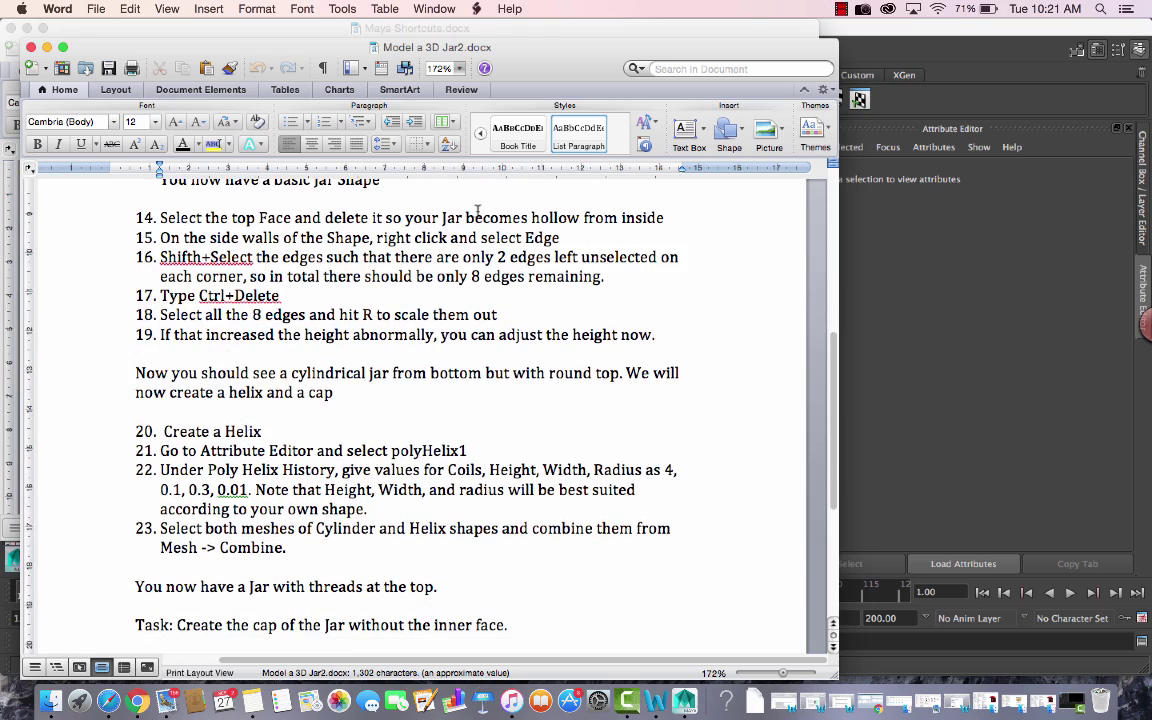
key("super+Tab")
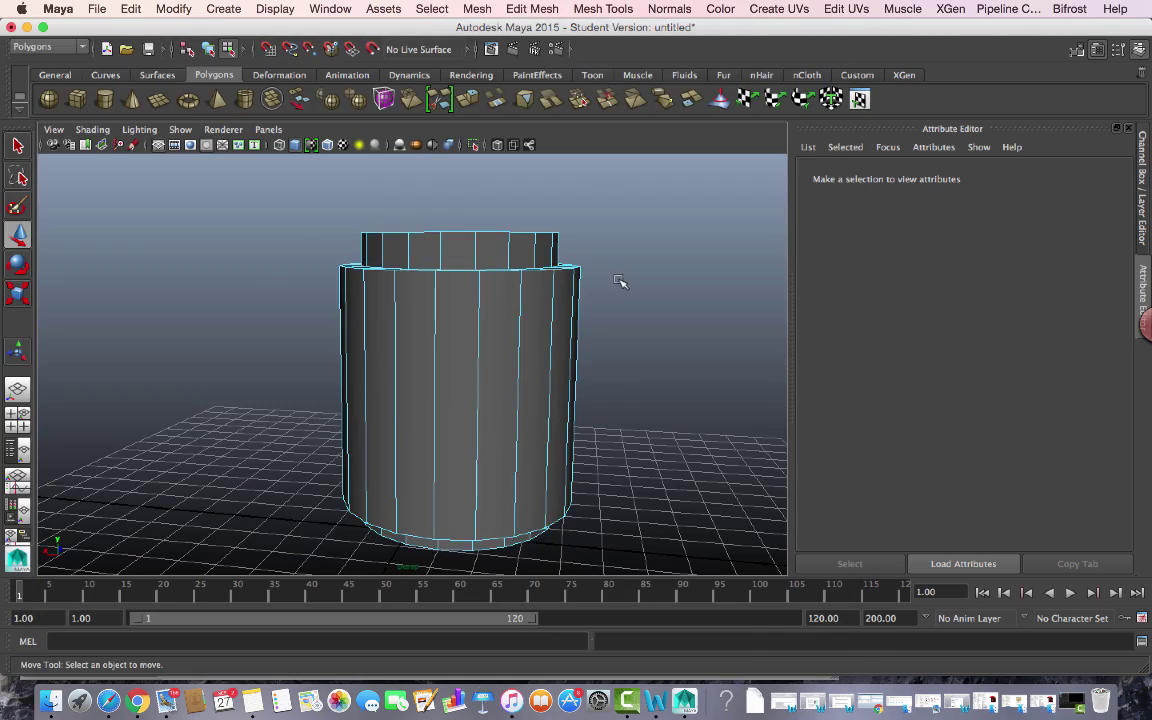
left_click_drag(620, 283, 525, 400, "alt")
left_click(525, 400)
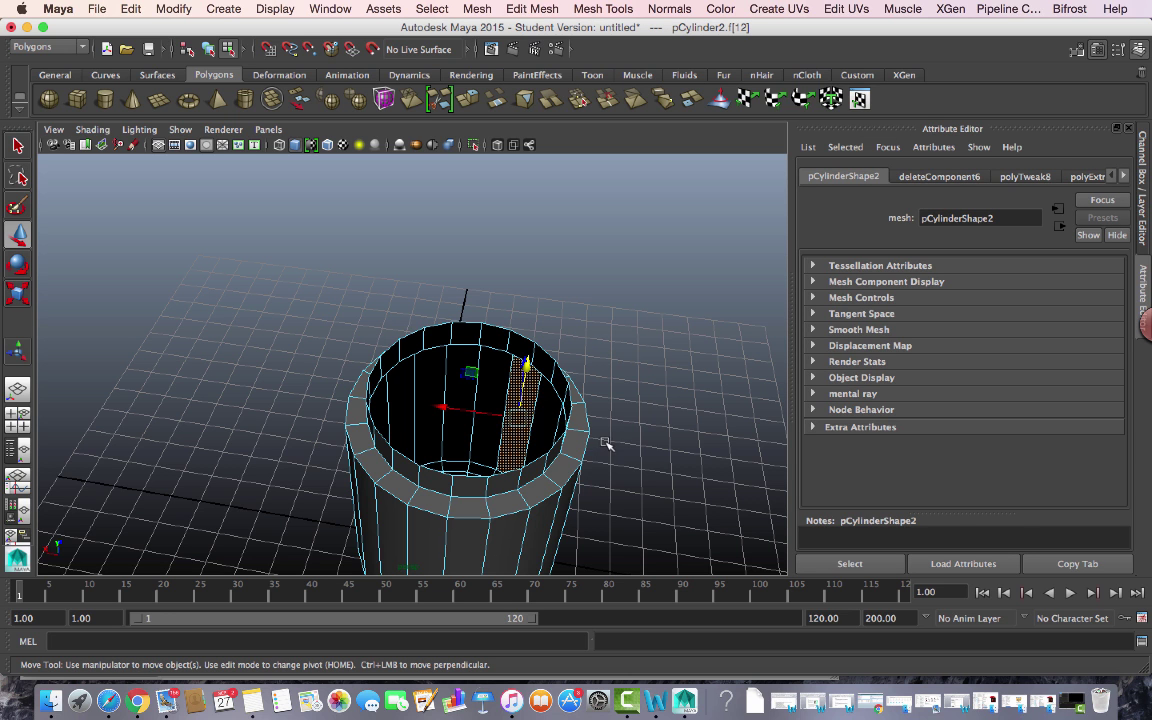
key("Delete")
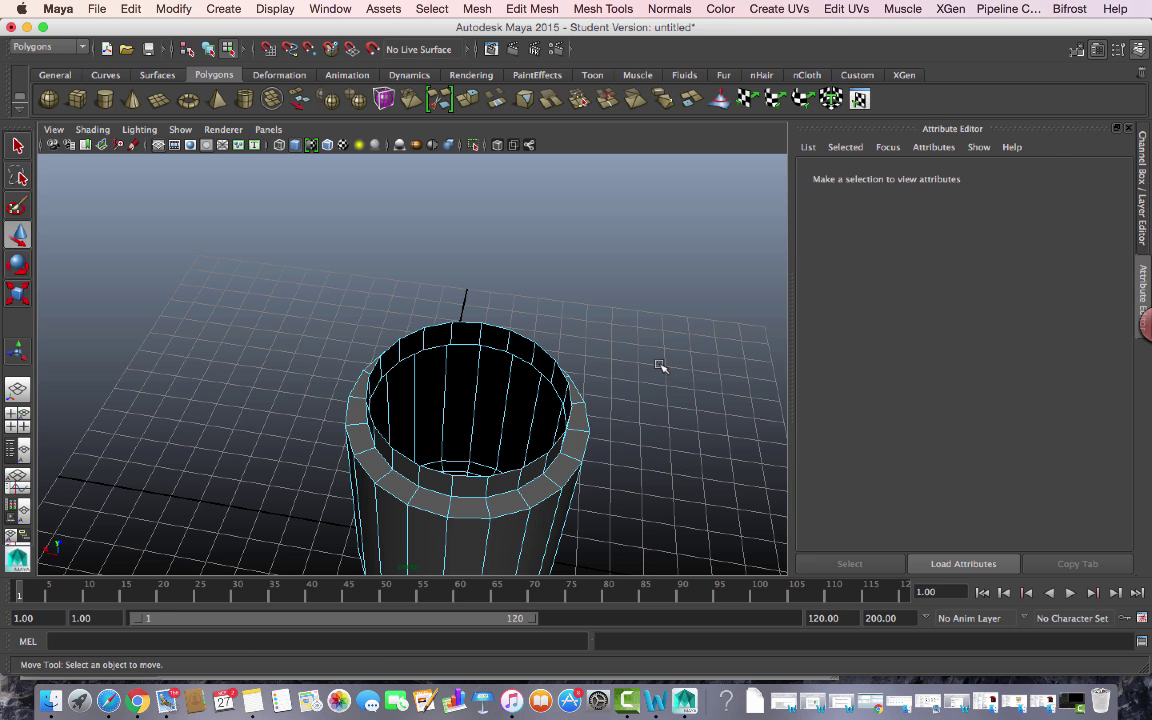
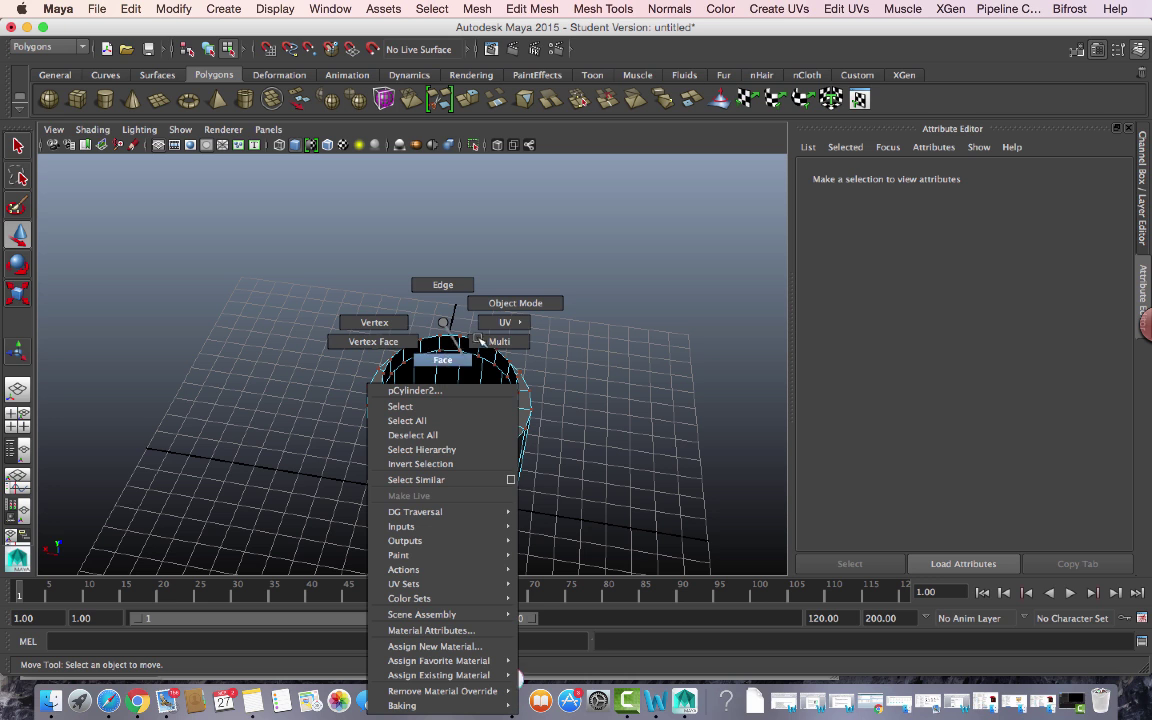
Switch the jar to object mode and examine the polyCylinder2 creation settings in the Channel Box
left_click(489, 391)
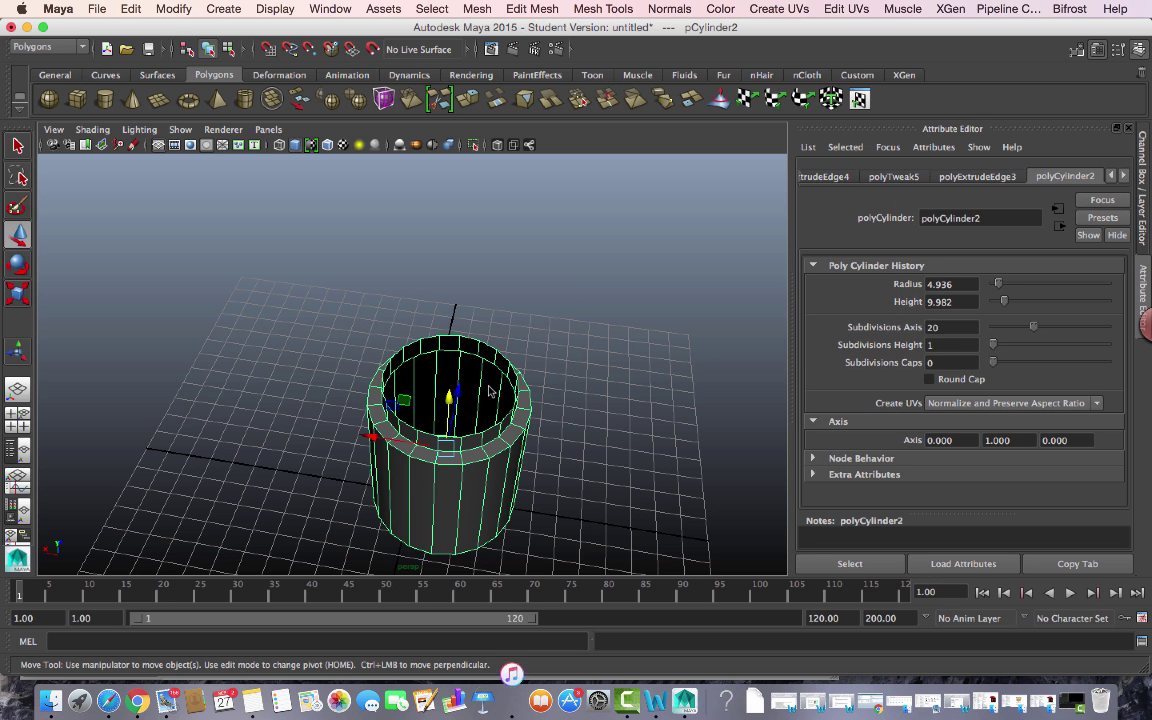
left_click(1143, 250)
left_click_drag(1127, 244, 1134, 314)
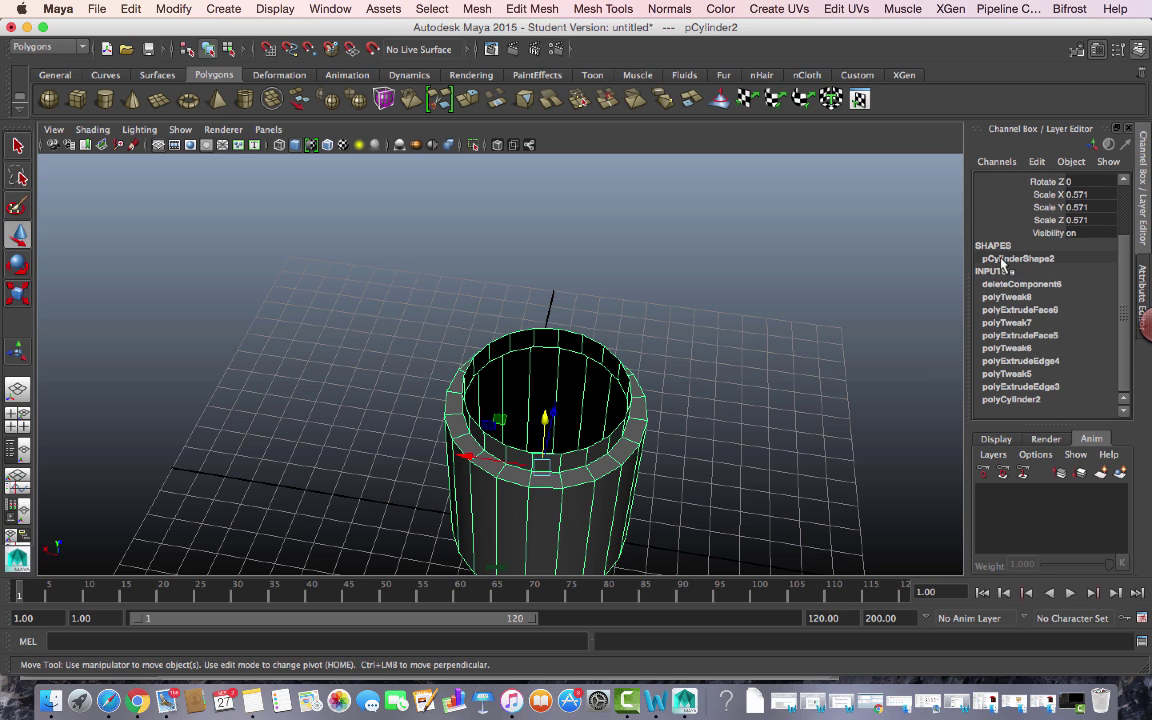
left_click(1008, 399)
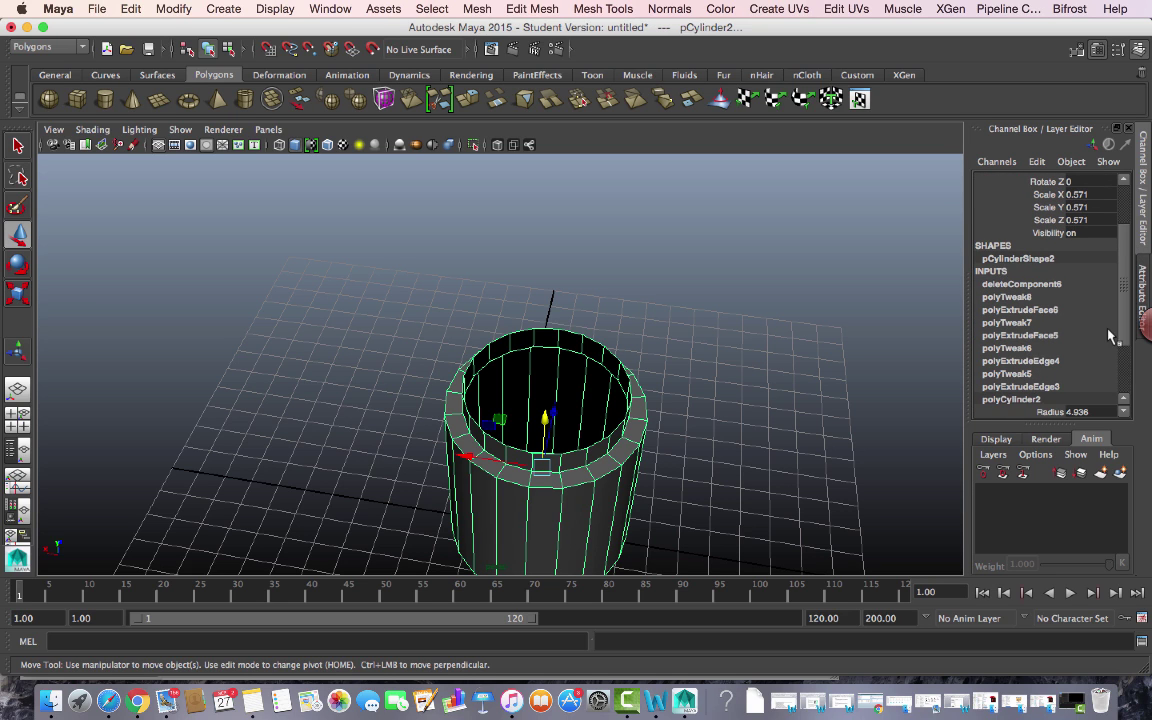
left_click_drag(1125, 285, 1132, 341)
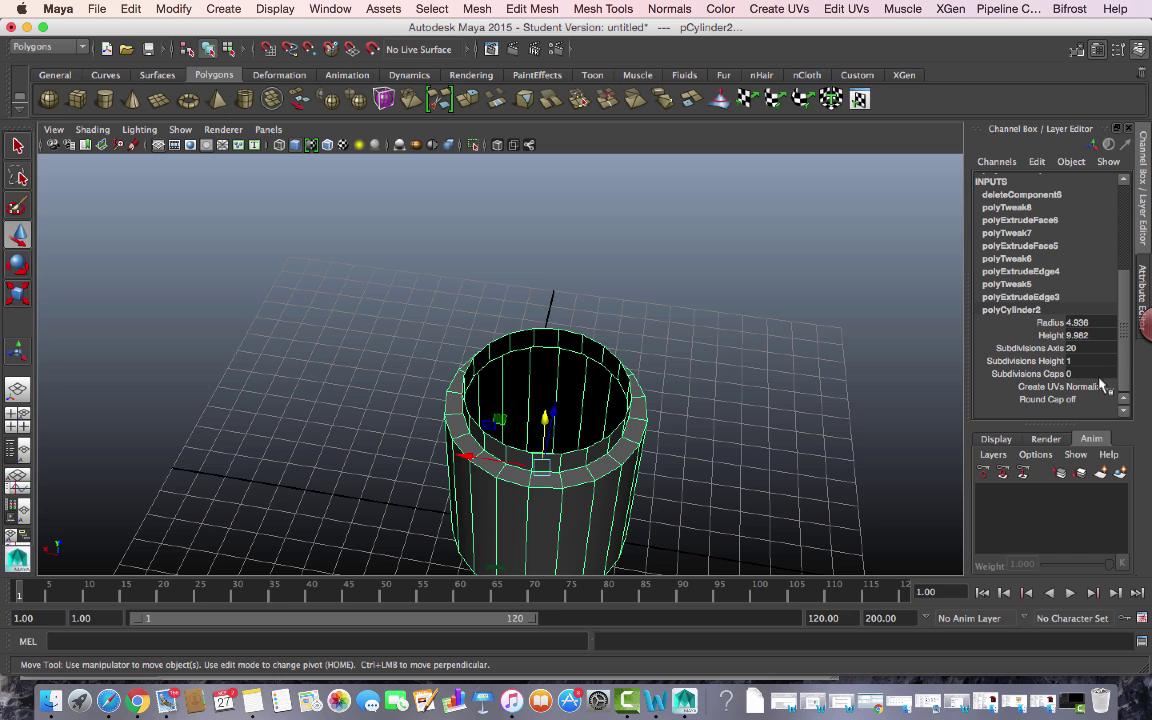
left_click(661, 516)
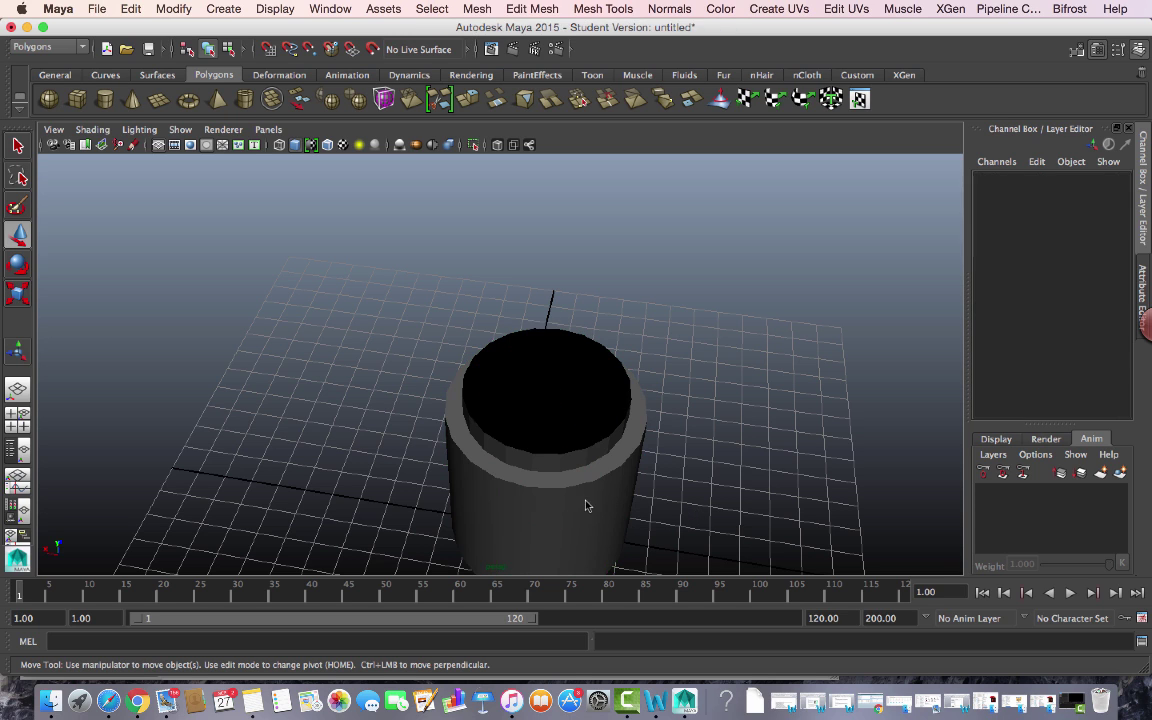
Reselect the jar and set the Subdivisions Axis of polyCylinder2 to 30
left_click(599, 490)
left_click_drag(1124, 285, 1135, 335)
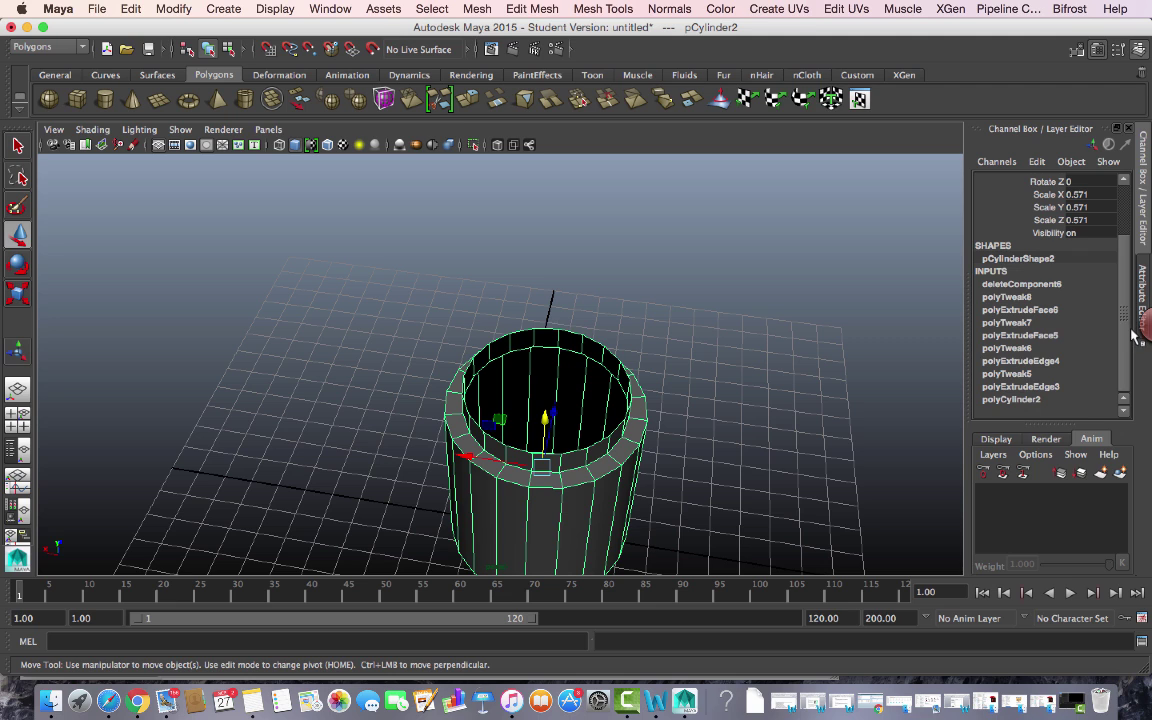
left_click(1011, 399)
left_click_drag(1125, 280, 1137, 330)
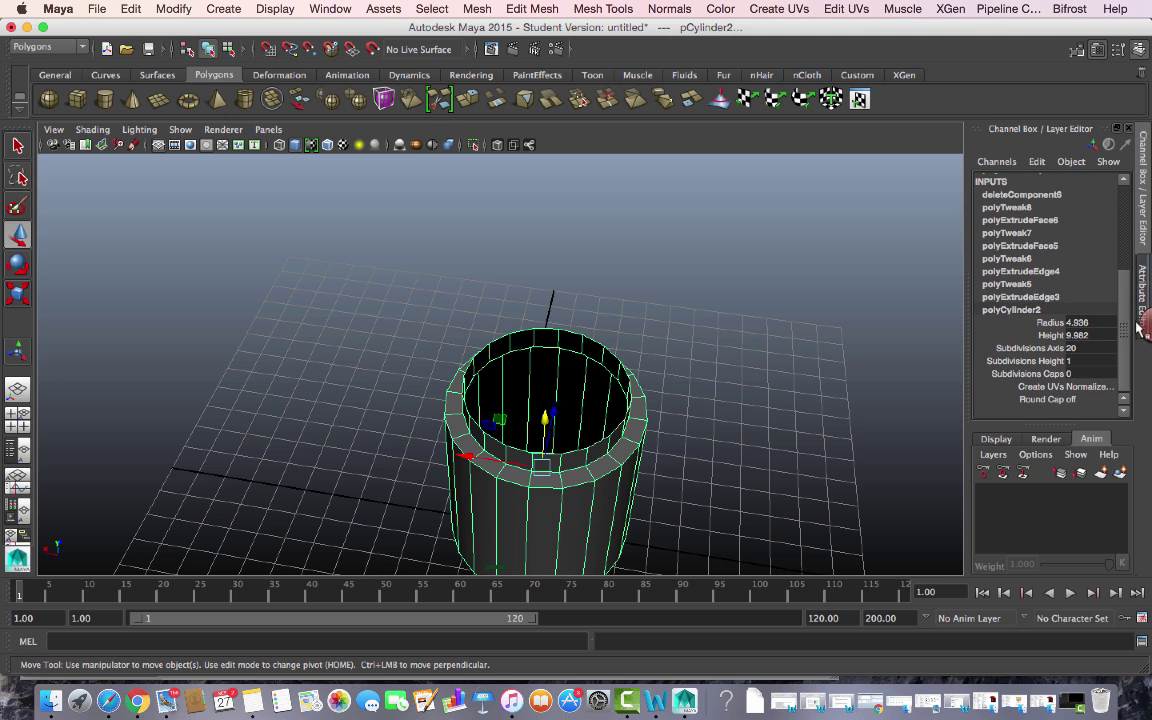
left_click(1073, 347)
type("40")
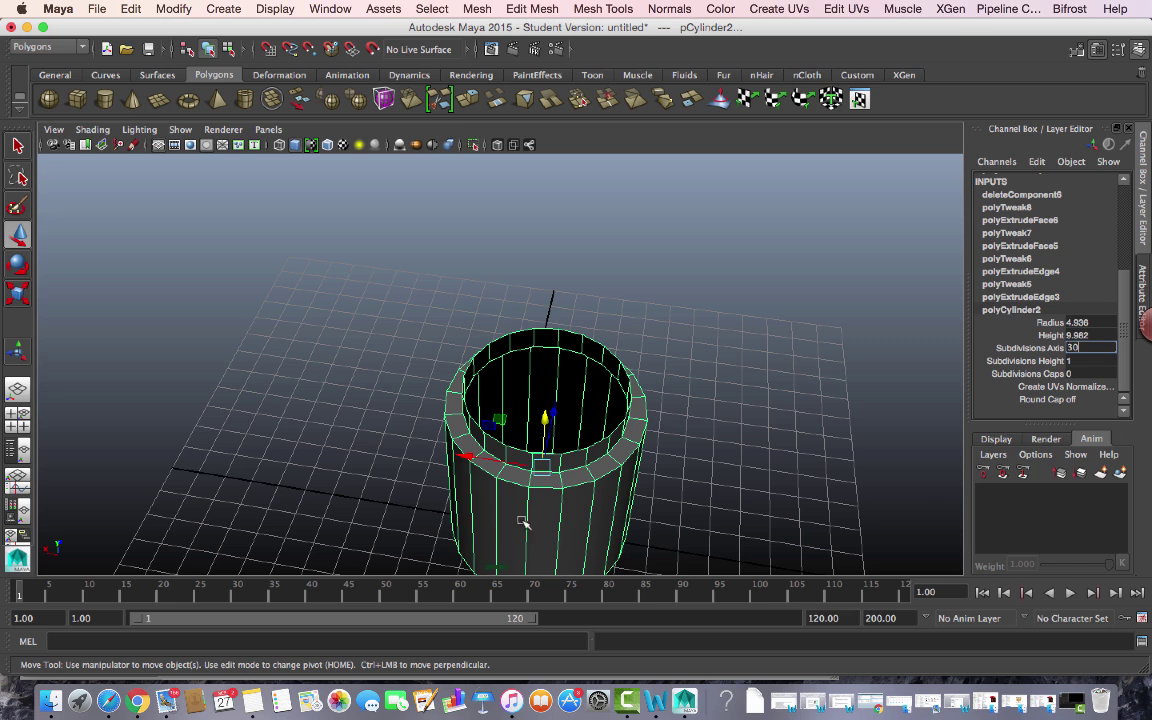
key("Return")
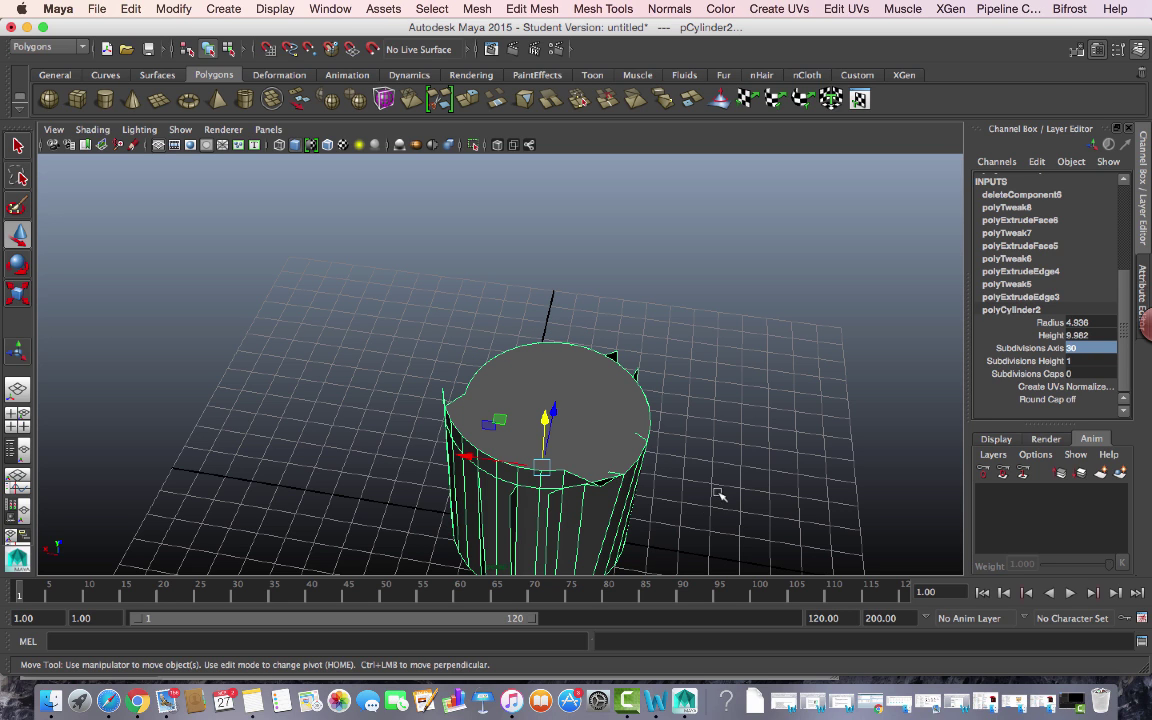
Try a Subdivisions Axis value of 10 on the jar's base cylinder and examine the resulting shape
type("3")
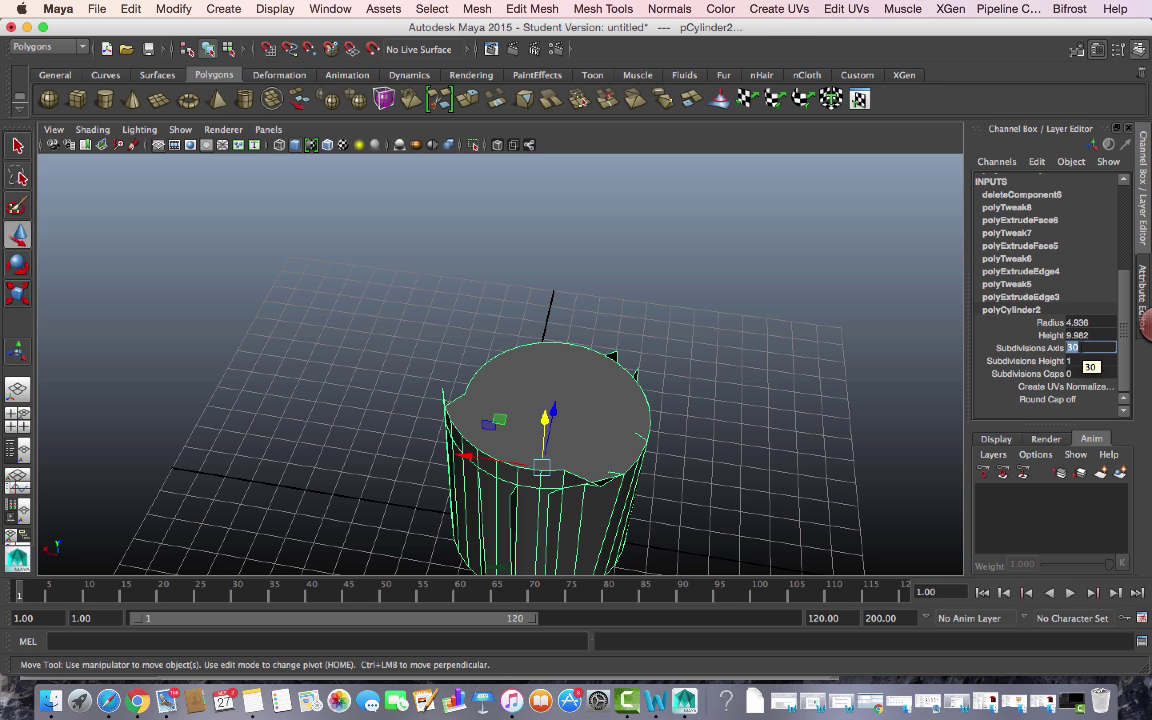
type("0")
key("Return")
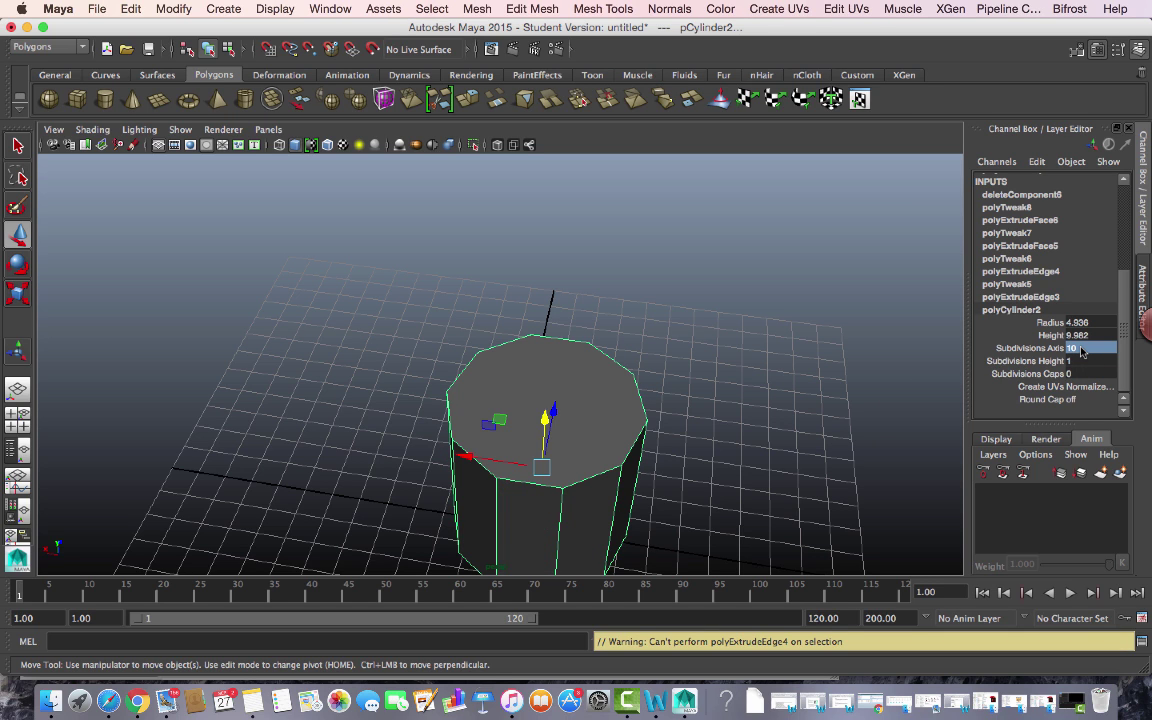
left_click_drag(756, 514, 818, 482, "alt")
Restore the Subdivisions Axis of polyCylinder2 to 20 and check the jar from several angles
double_click(1069, 350)
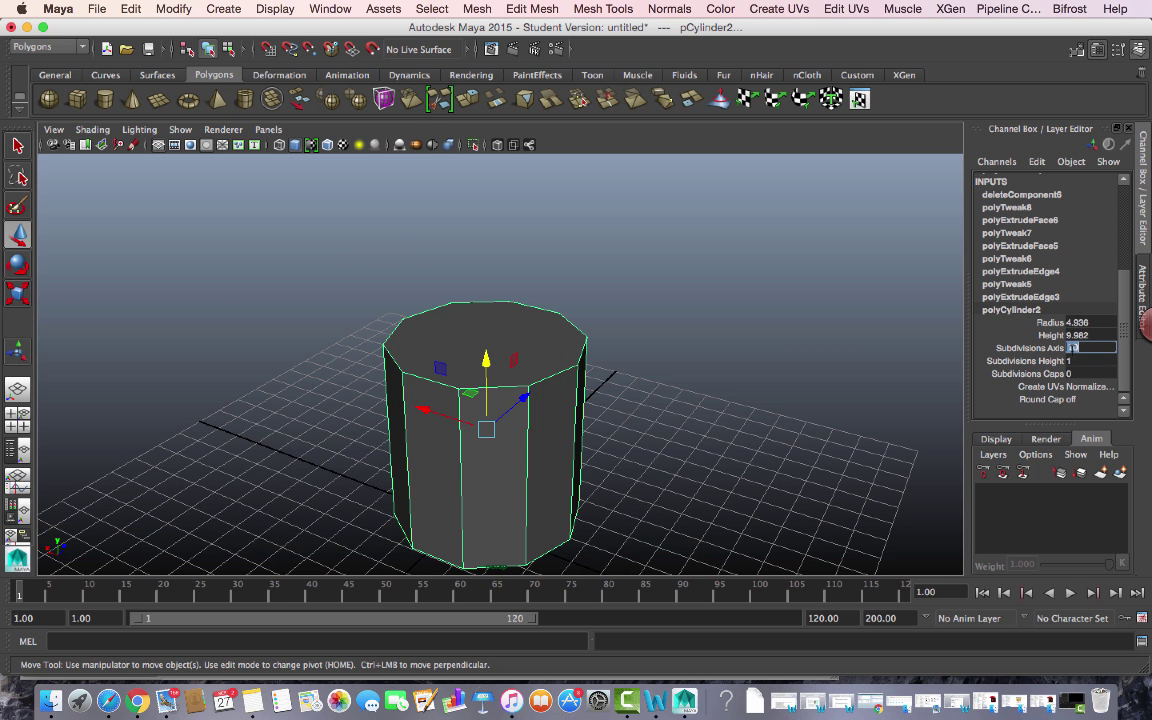
type("20")
key("Return")
mouse_move(711, 395)
left_mouse_down("alt")
mouse_move(728, 404)
mouse_move(828, 296)
mouse_move(671, 288)
mouse_move(707, 386)
left_mouse_up("alt")
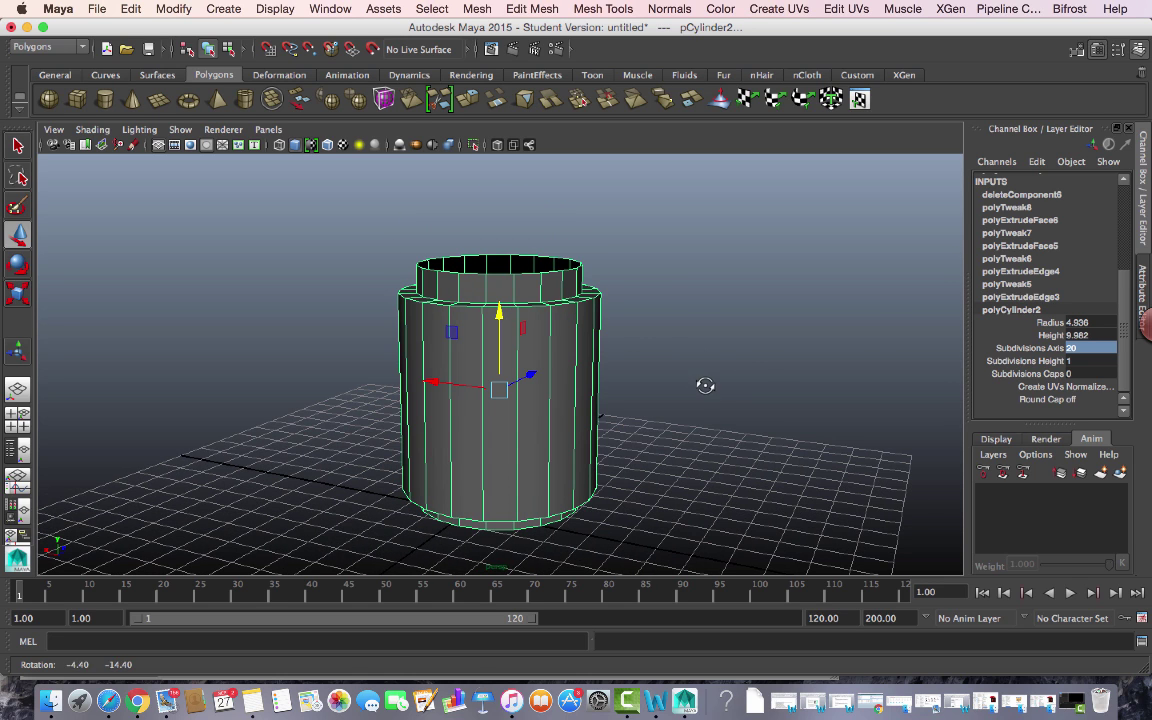
left_click_drag(597, 275, 666, 314, "alt")
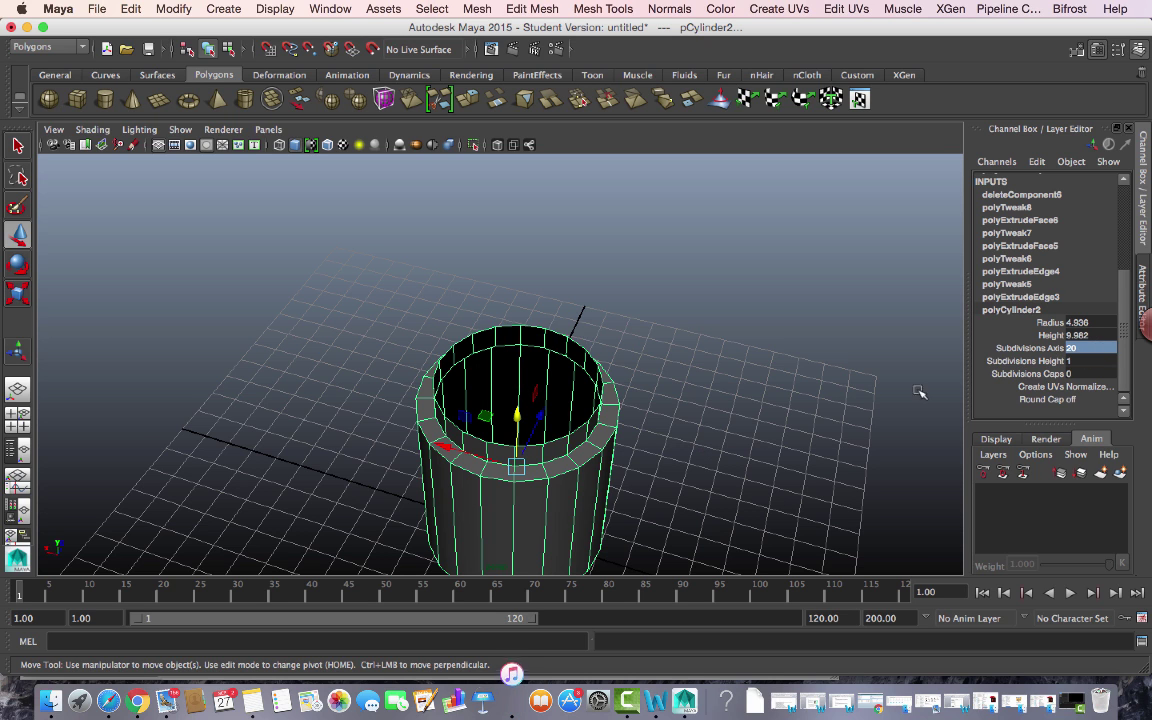
left_click_drag(818, 447, 811, 399, "alt")
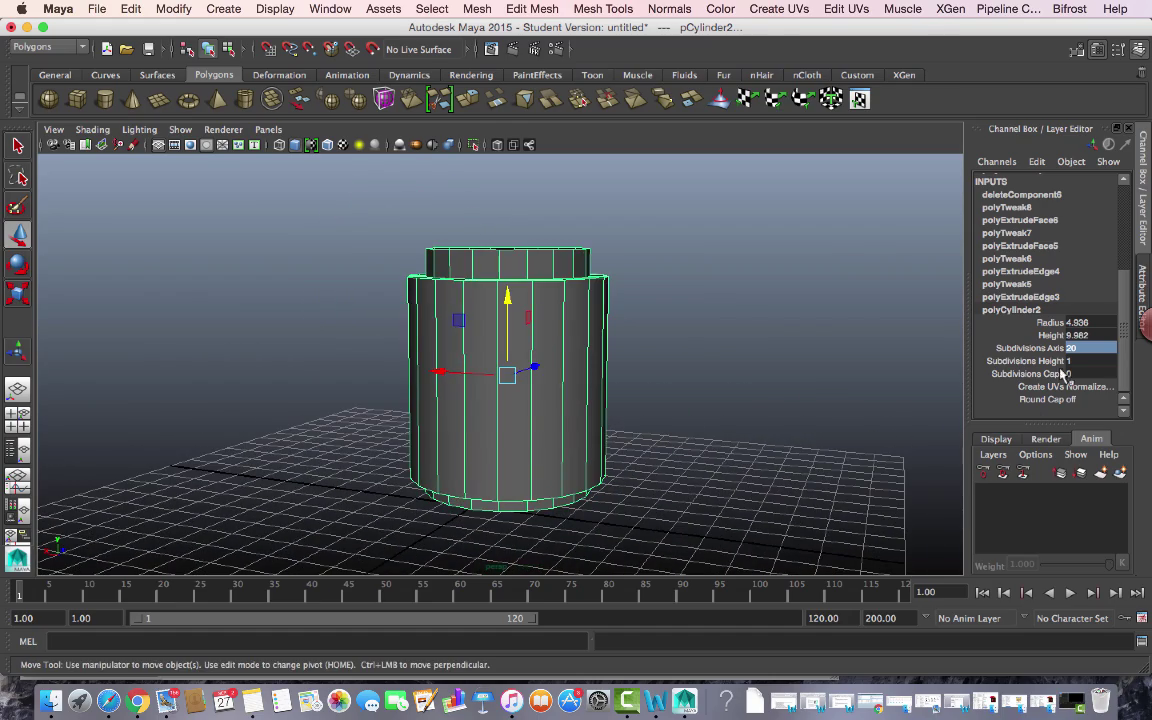
left_click(787, 338)
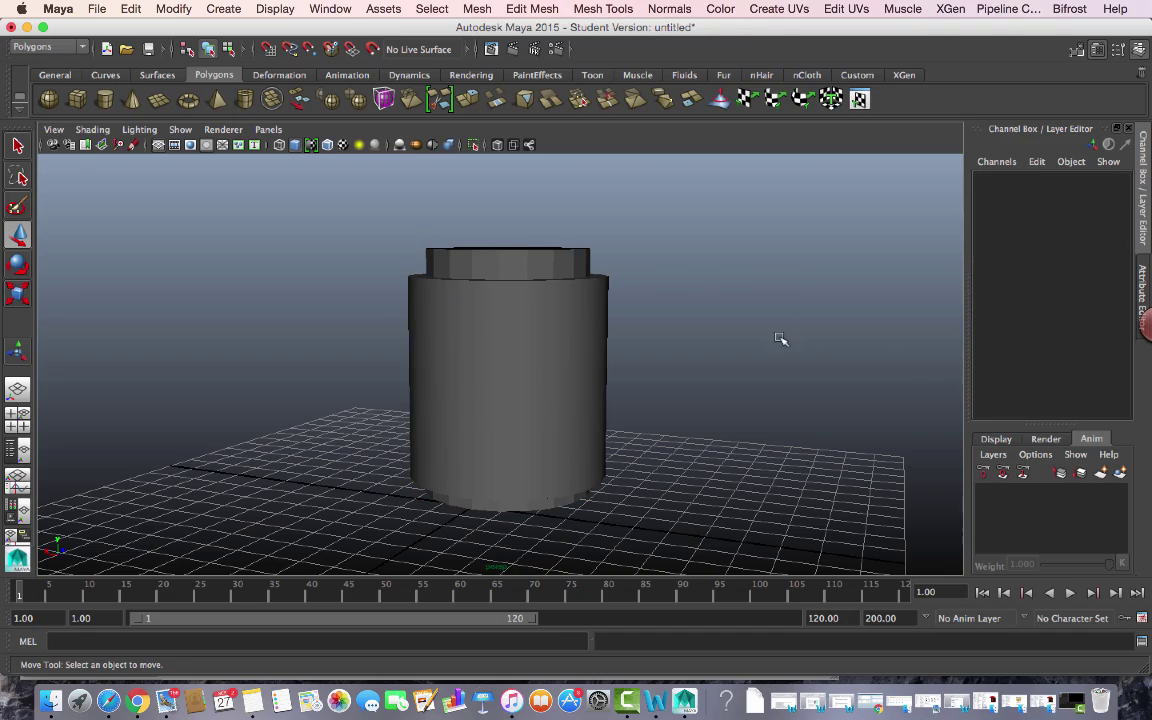
In edge mode, select three neighbouring vertical edges on the jar's side wall and delete them
left_click(550, 321)
left_click_drag(660, 313, 722, 370, "alt")
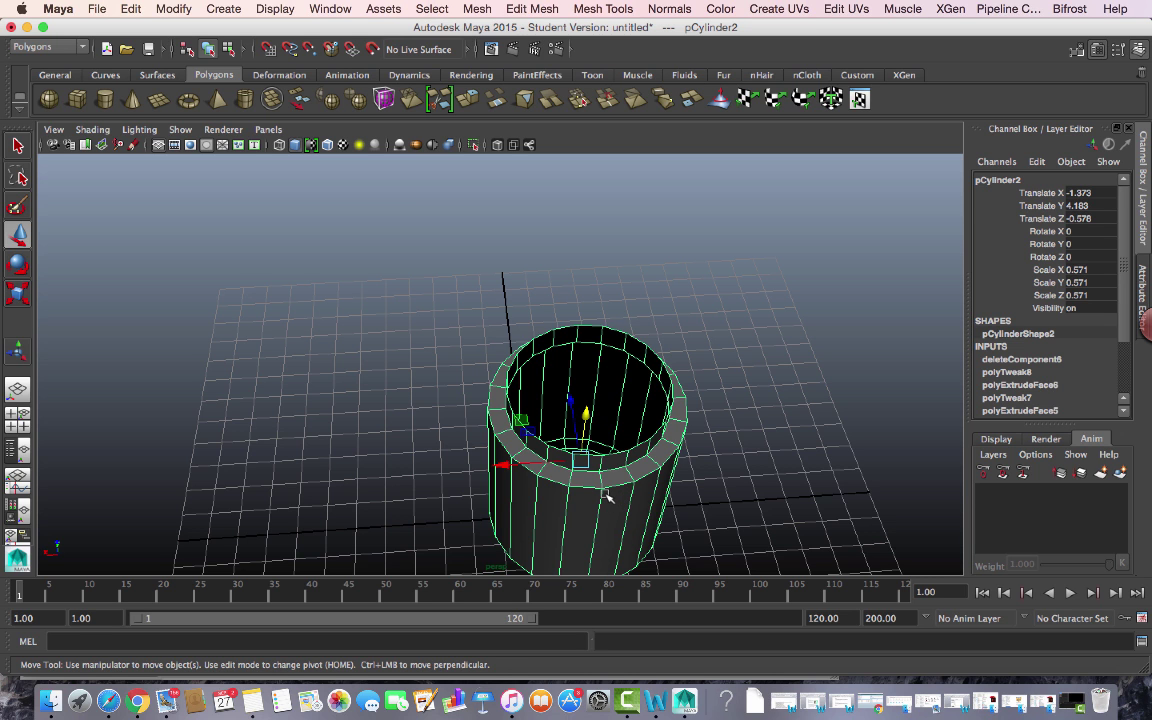
left_click_drag(638, 500, 703, 465, "alt")
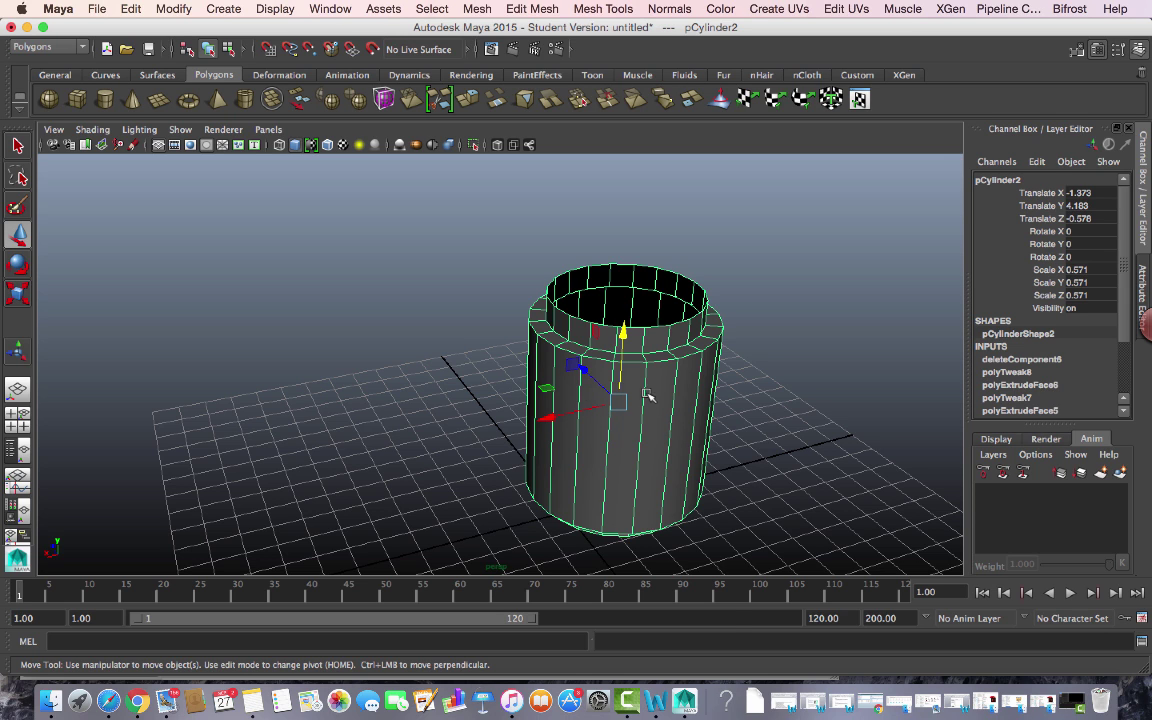
right_click_drag(665, 397, 670, 296)
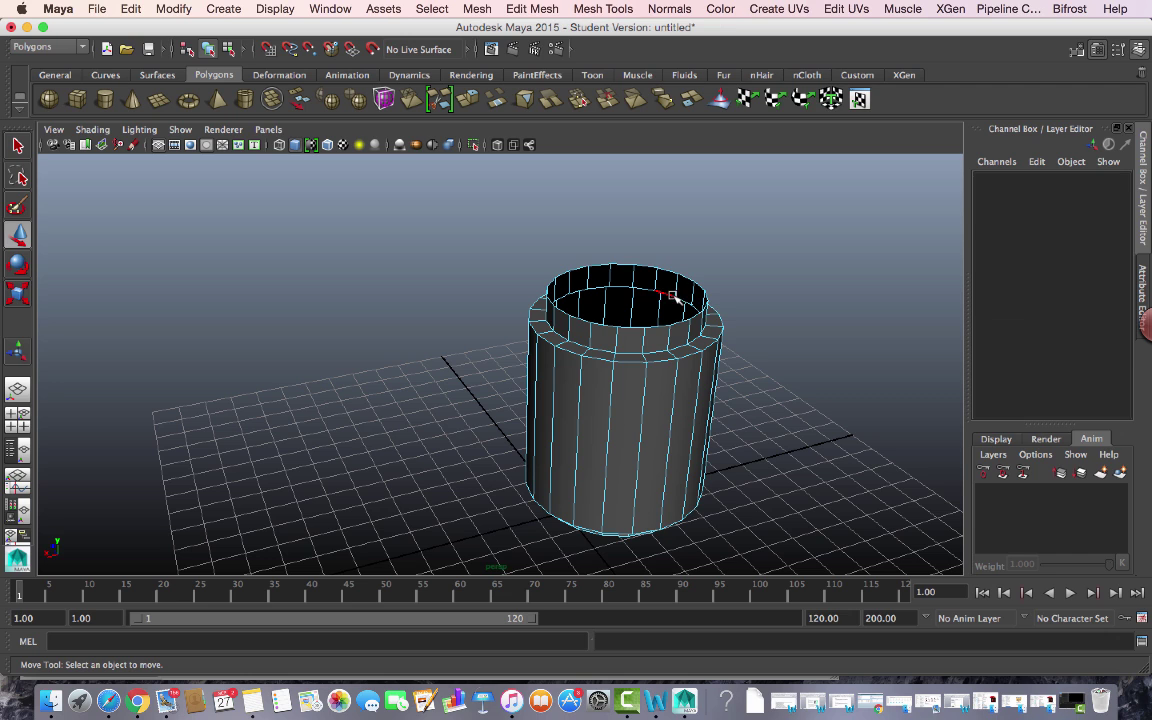
left_click(673, 396)
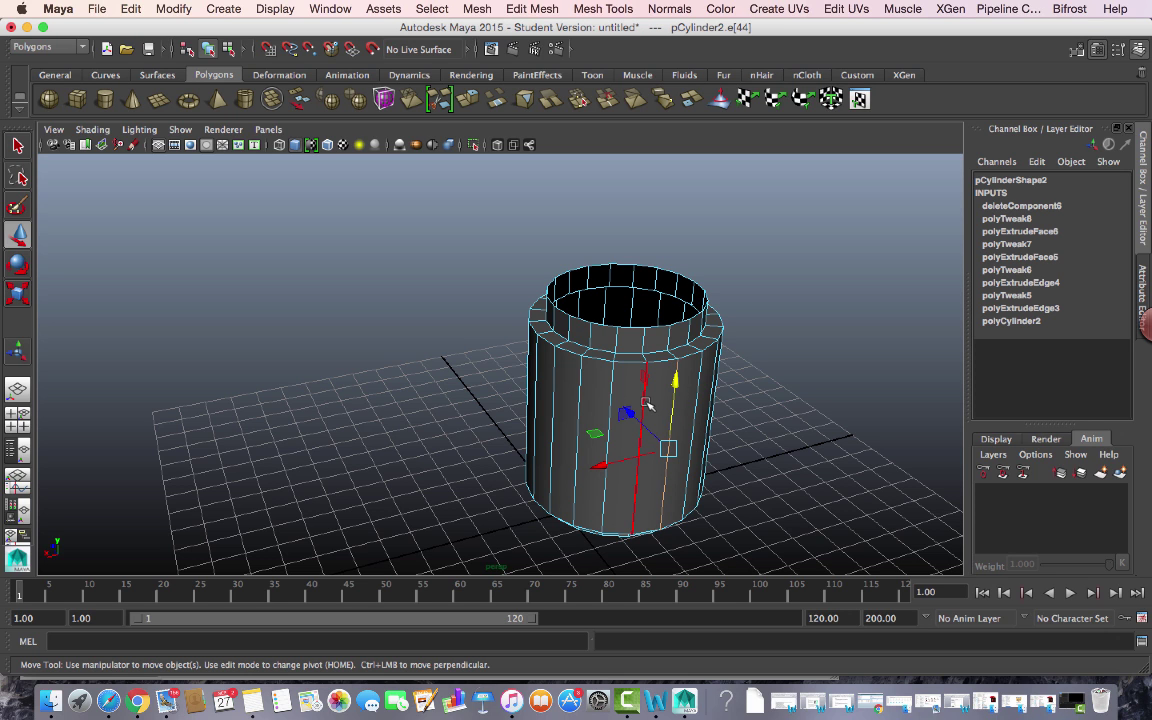
left_click(638, 402, "shift")
left_click(615, 400, "shift")
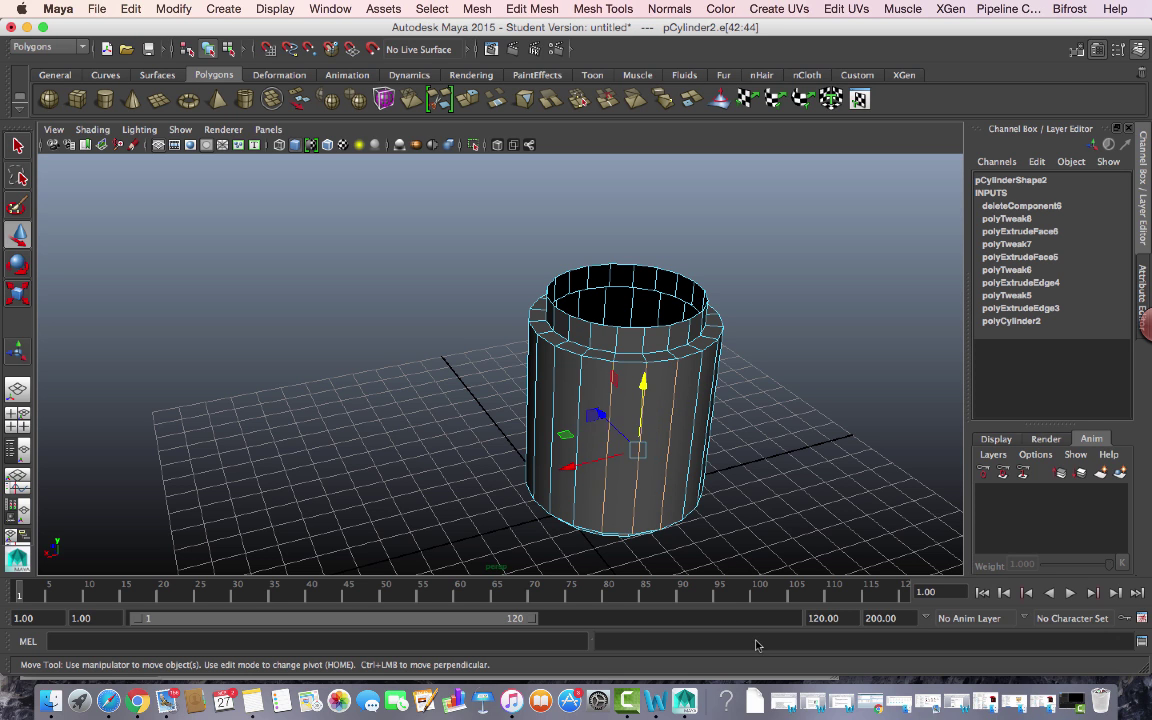
key("Escape")
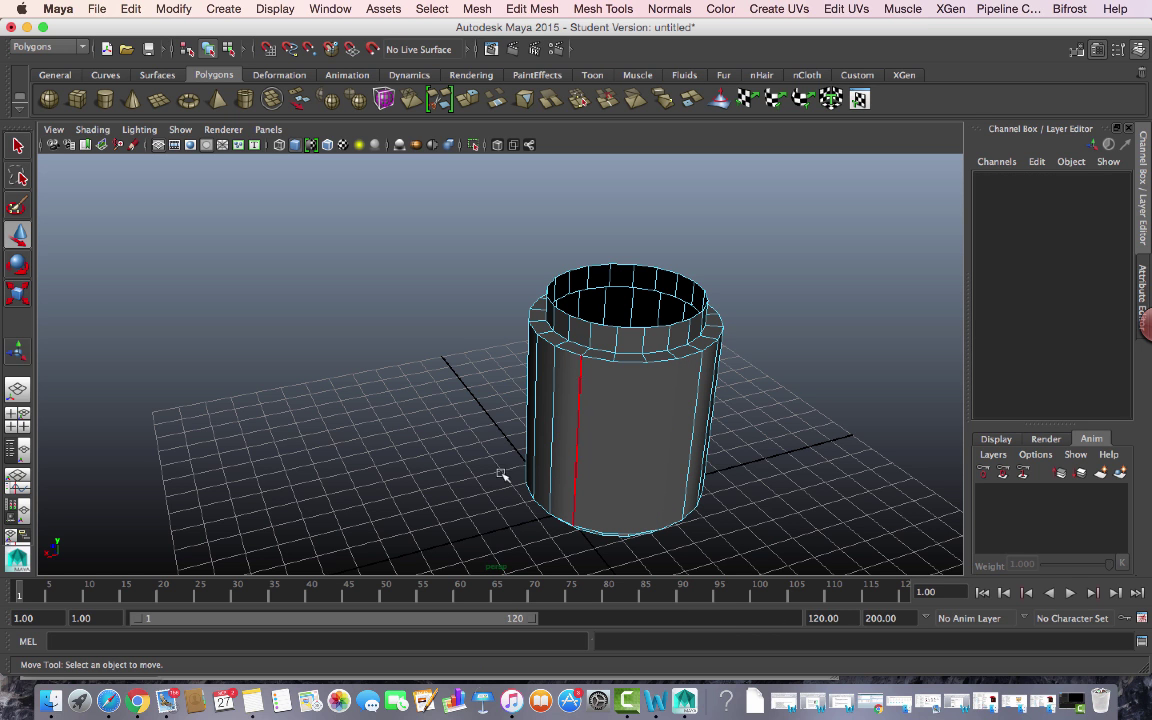
Delete the next group of three vertical side-wall edges, leaving two edges between it and the first gap
left_click_drag(452, 460, 519, 442)
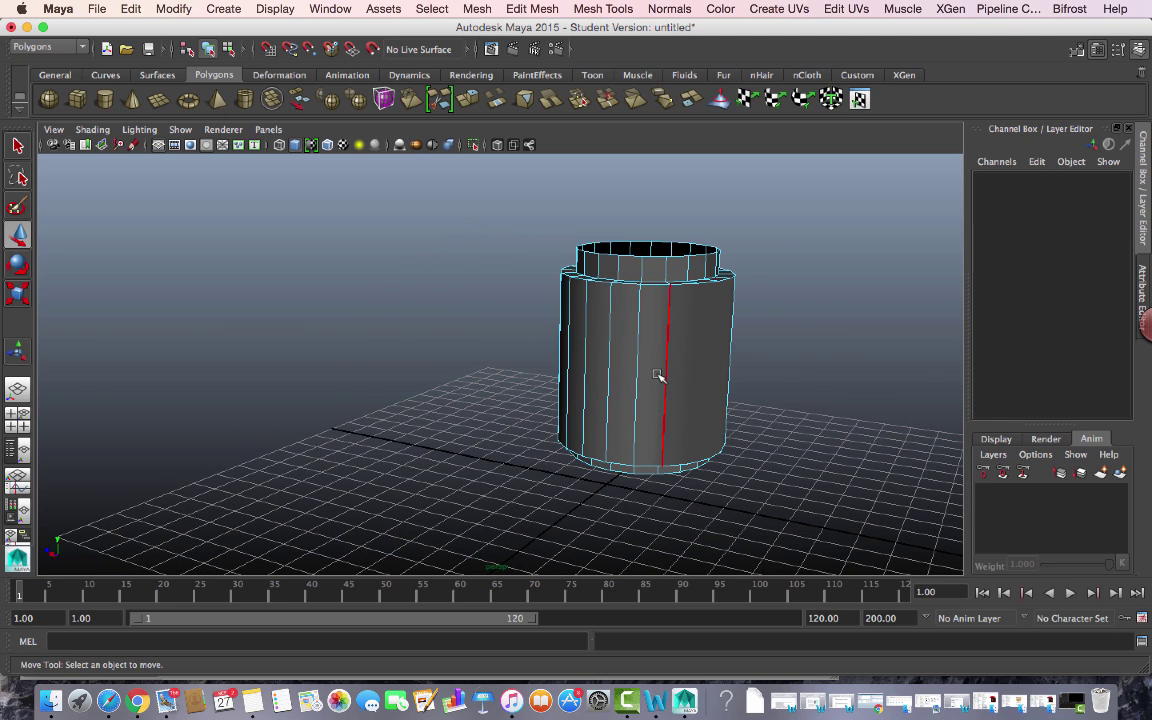
left_click_drag(497, 401, 527, 404, "alt")
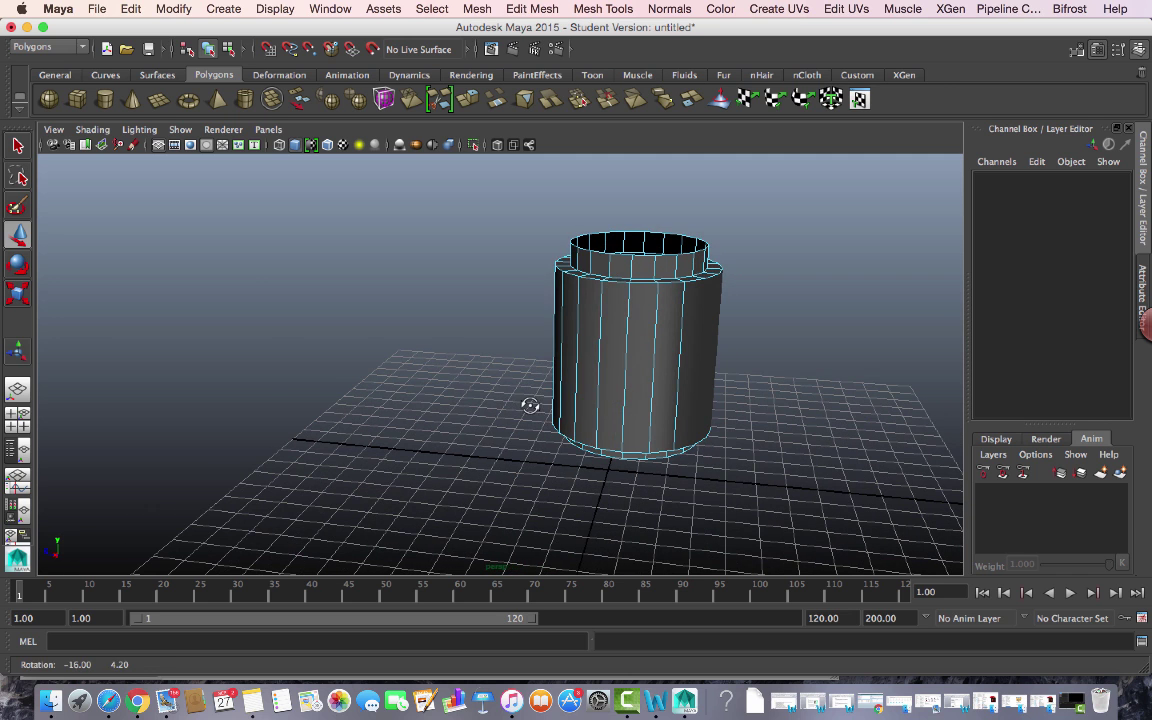
left_click(620, 357)
left_click(597, 372, "shift")
left_click(505, 335)
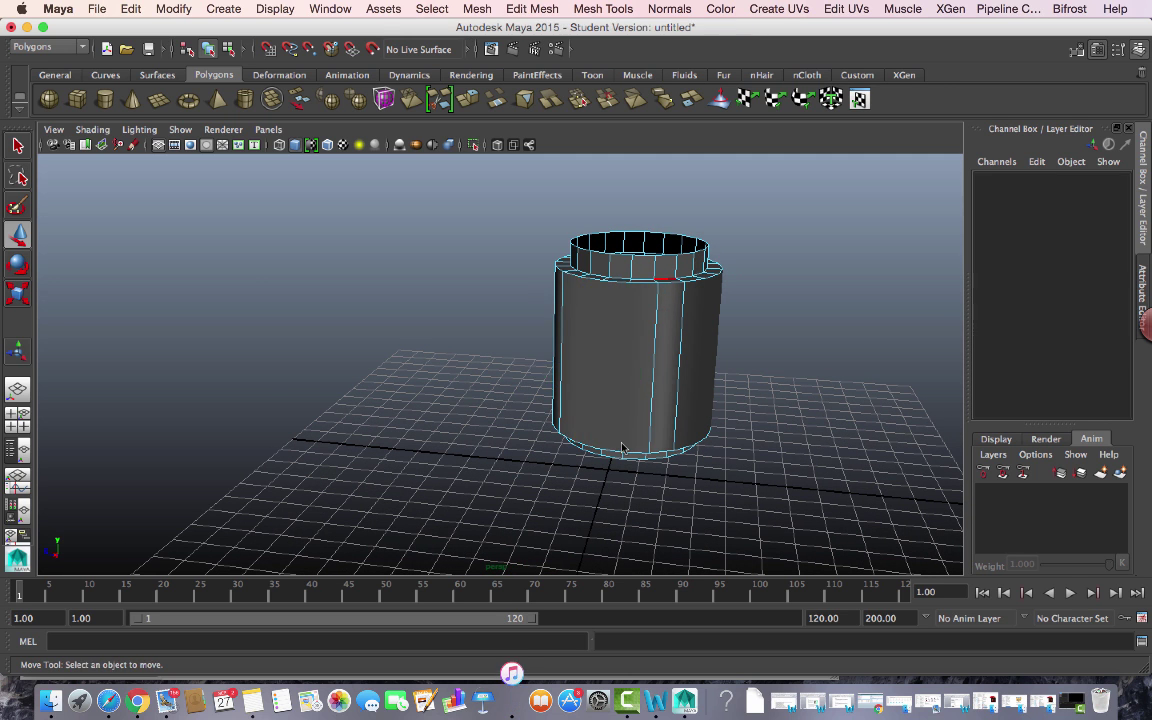
Delete a third group of three vertical side-wall edges, again leaving two edges before it, and bring the remaining wall into view
left_click_drag(521, 350, 619, 349, "alt")
left_click_drag(373, 373, 422, 370, "alt")
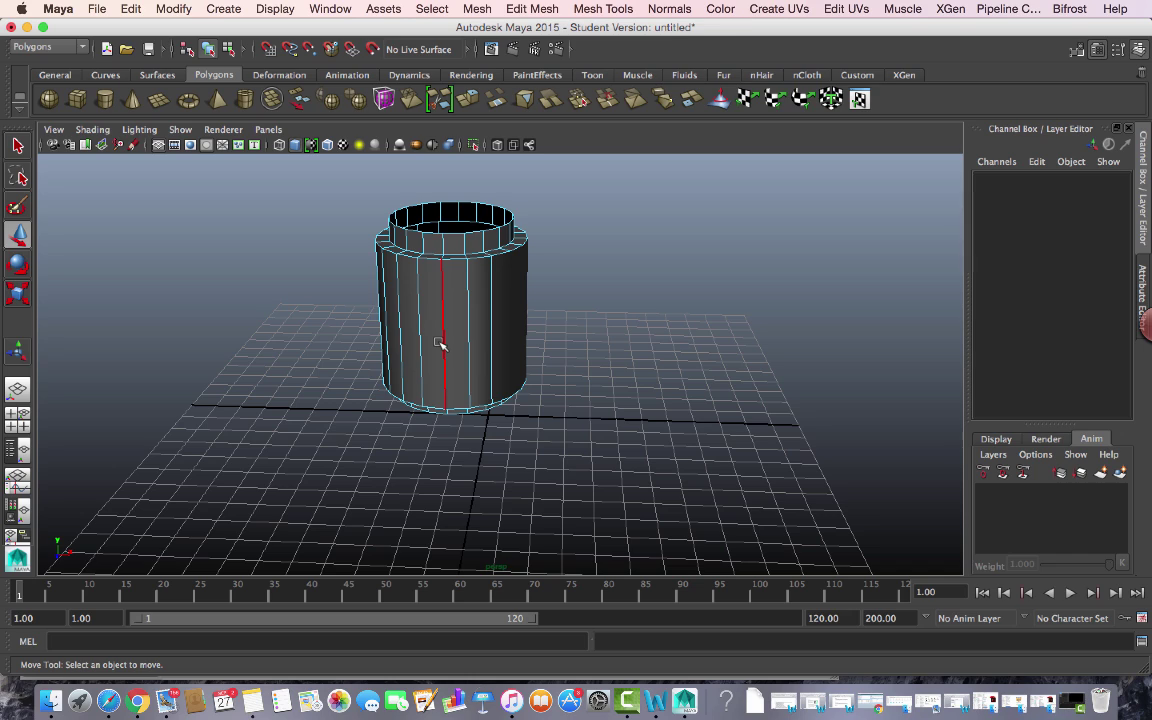
left_click(440, 344)
left_click(468, 360, "shift")
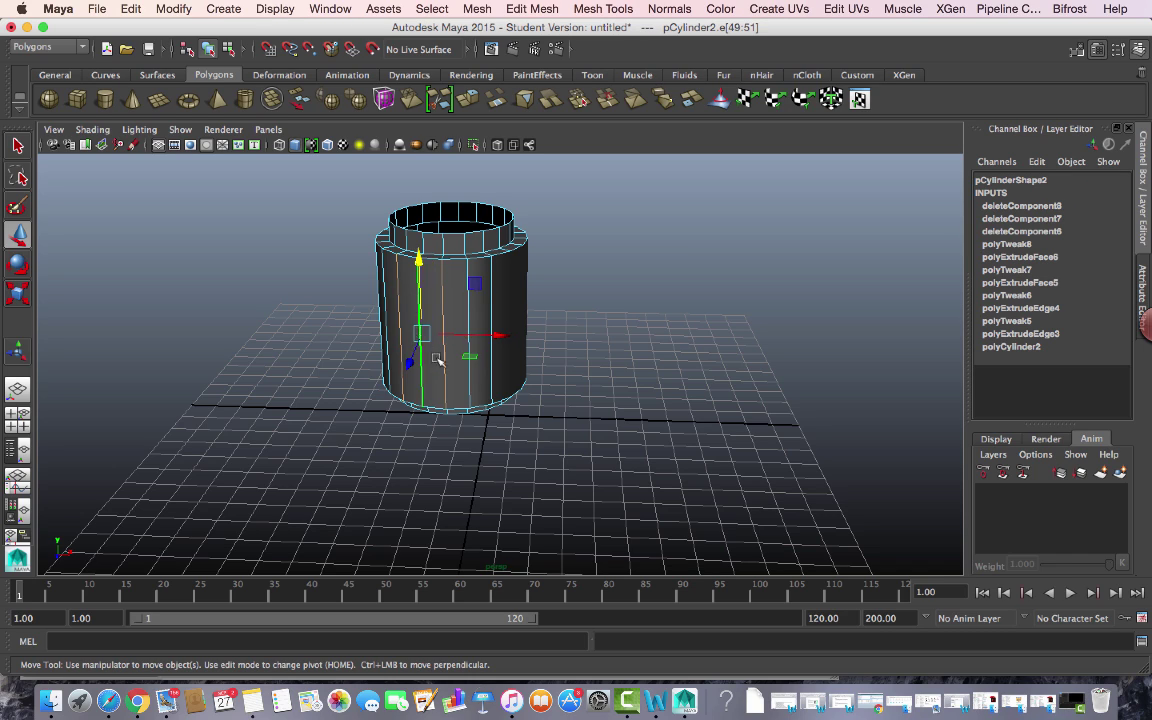
left_click(368, 350)
left_click_drag(267, 404, 483, 391, "alt")
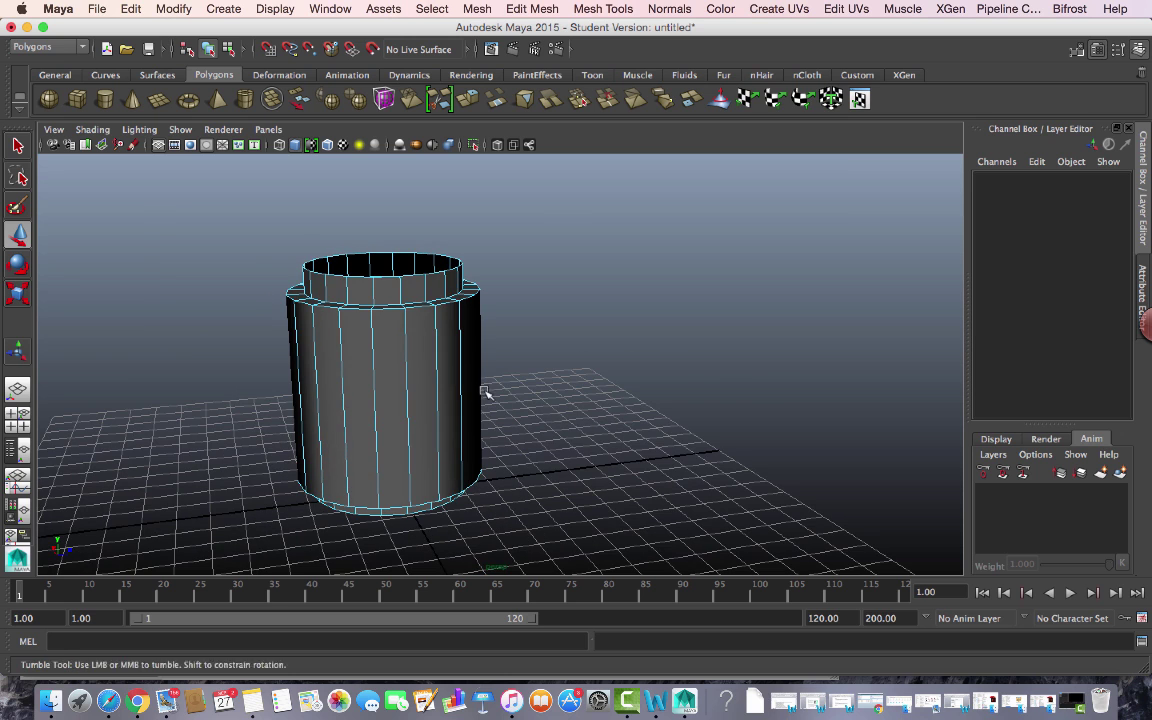
Delete the fourth group of three vertical side-wall edges so that two edges remain at each corner of the jar
left_click(406, 402)
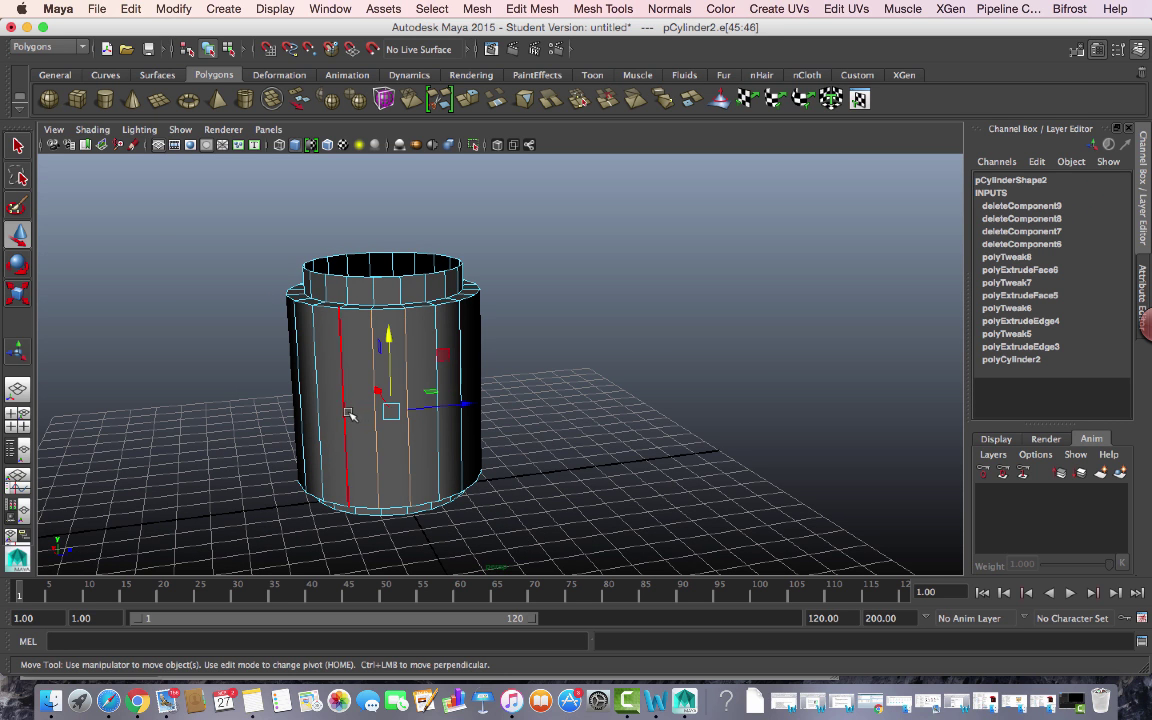
key("z")
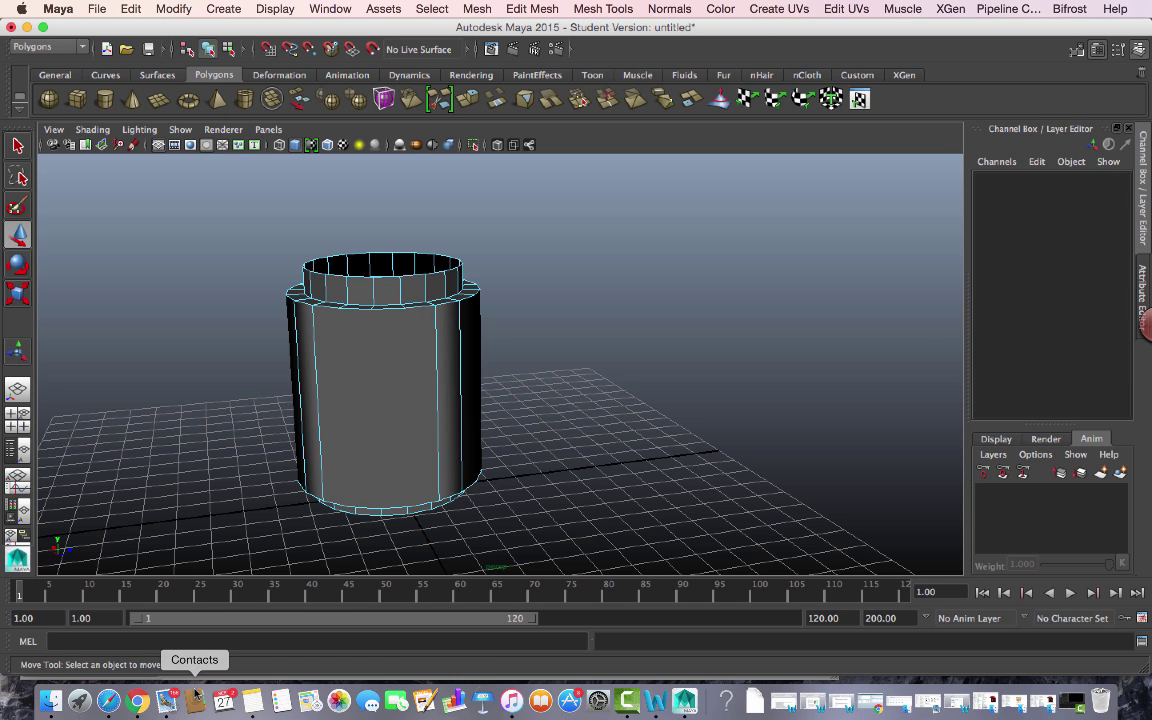
left_click_drag(240, 494, 352, 253, "alt")
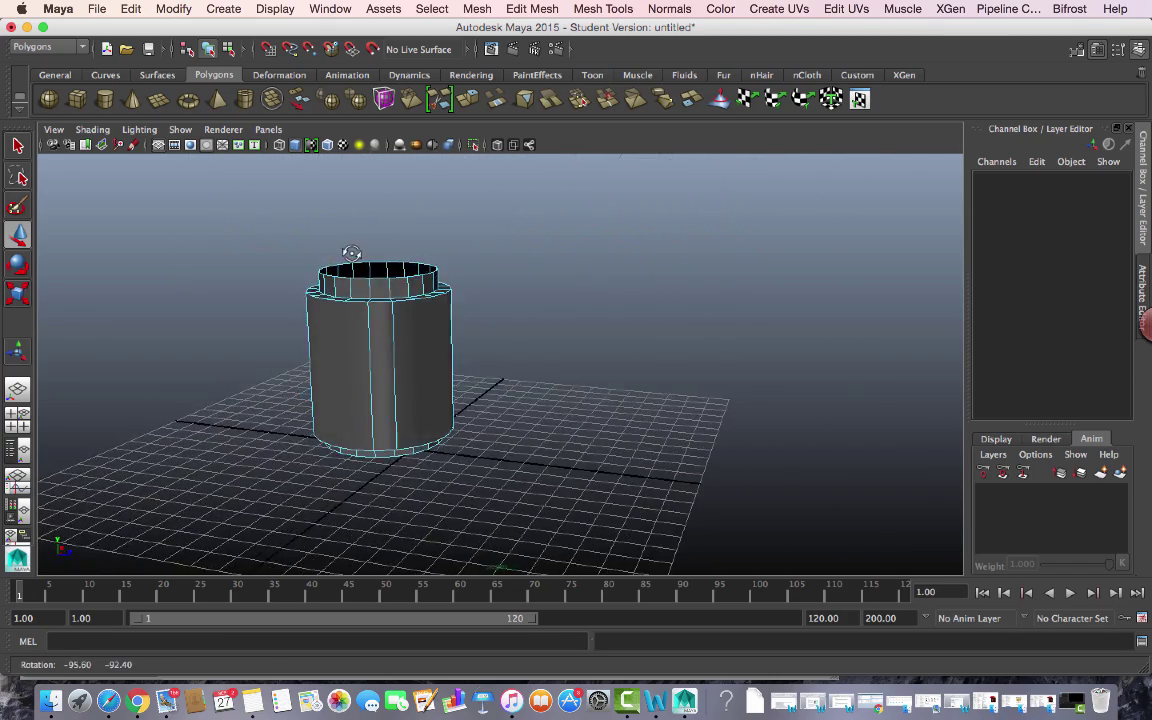
left_click(389, 350)
left_click(371, 358, "shift")
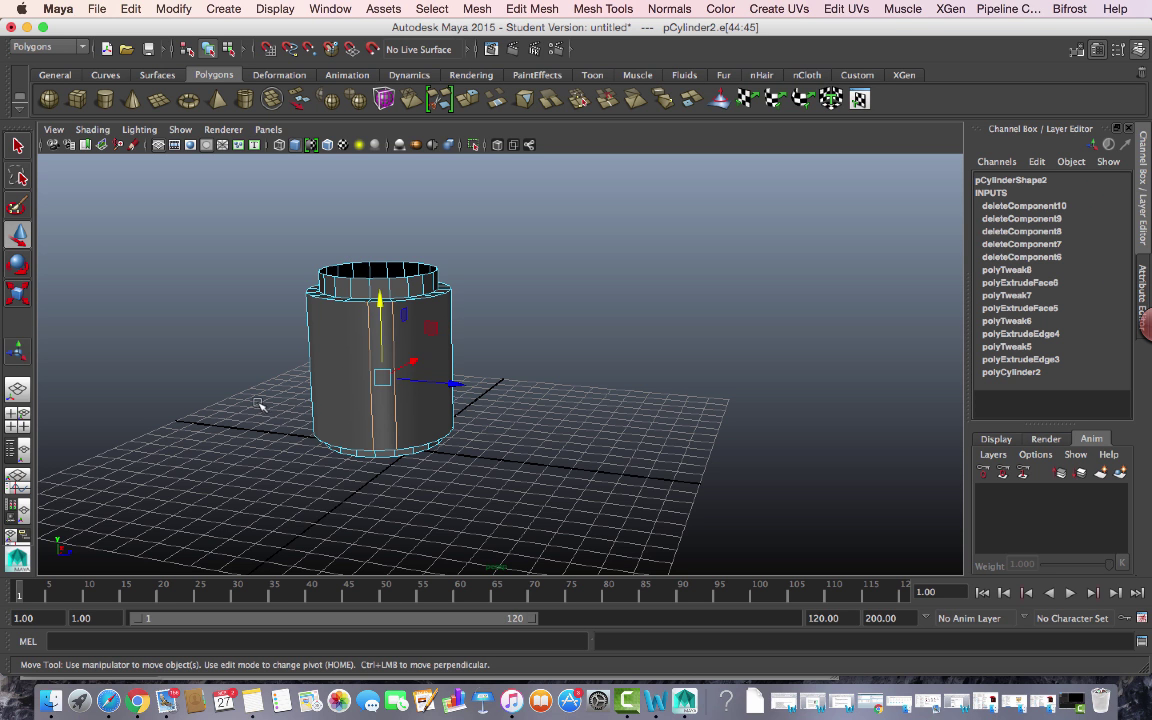
left_click_drag(255, 405, 215, 392, "alt")
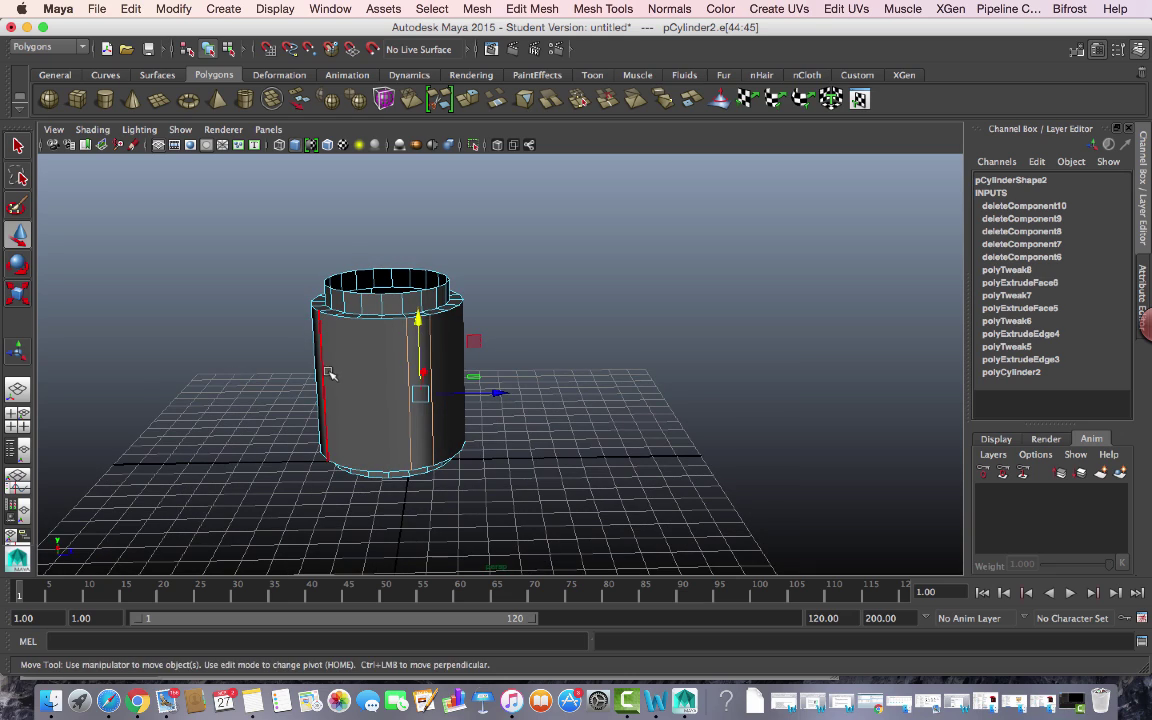
left_click(215, 392)
left_click_drag(347, 349, 480, 513)
left_click_drag(541, 328, 392, 241, "alt")
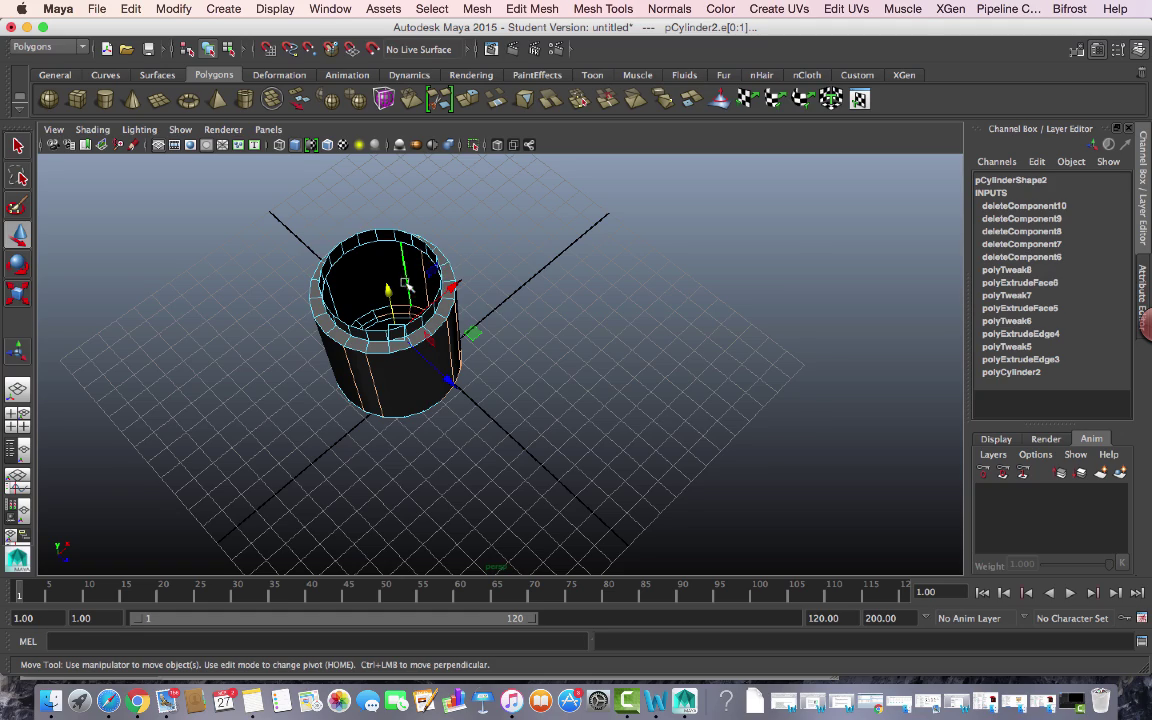
left_click_drag(527, 327, 558, 352, "alt")
left_click(558, 352)
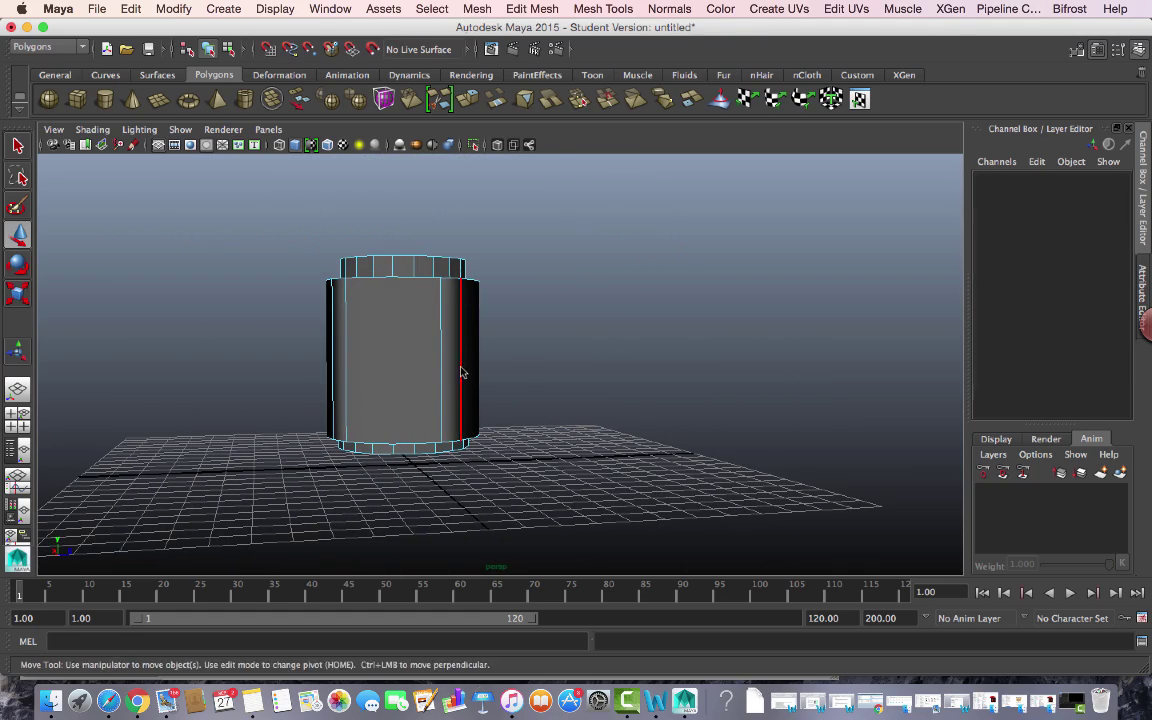
Select all eight remaining vertical side-wall edges, two at each of the four corners around the jar
left_click(451, 373)
left_click(455, 378, "shift")
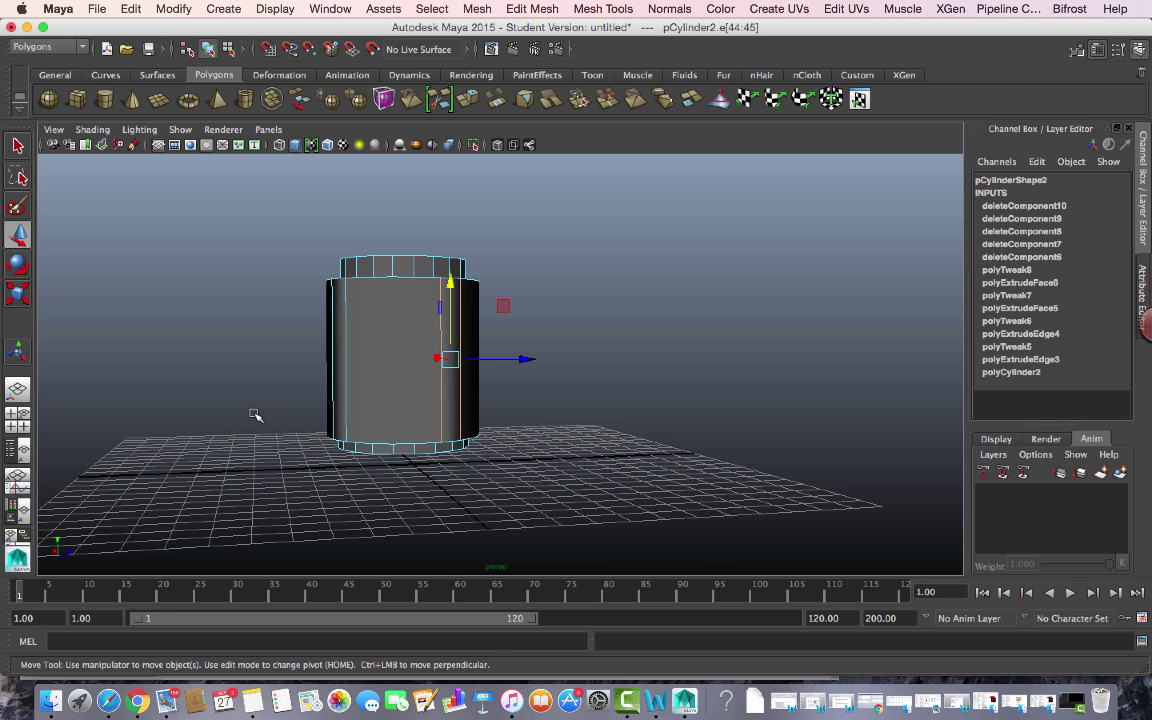
left_click_drag(231, 393, 391, 424, "alt")
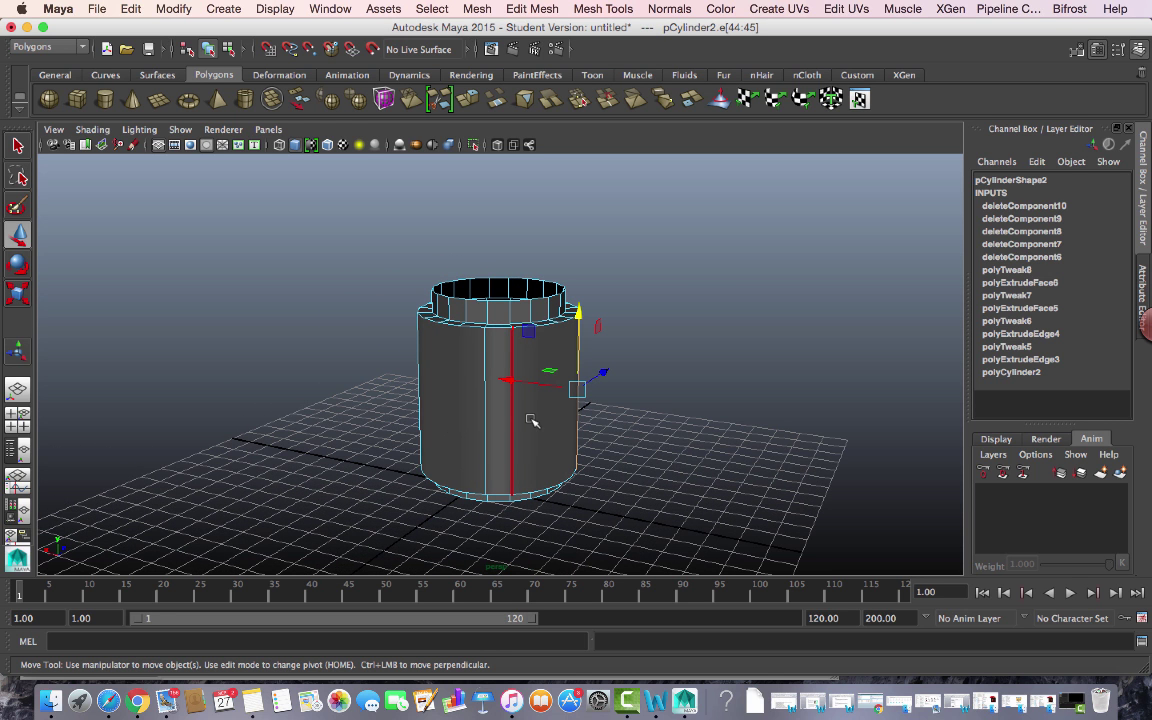
left_click(488, 426, "shift")
left_click(438, 382, "shift")
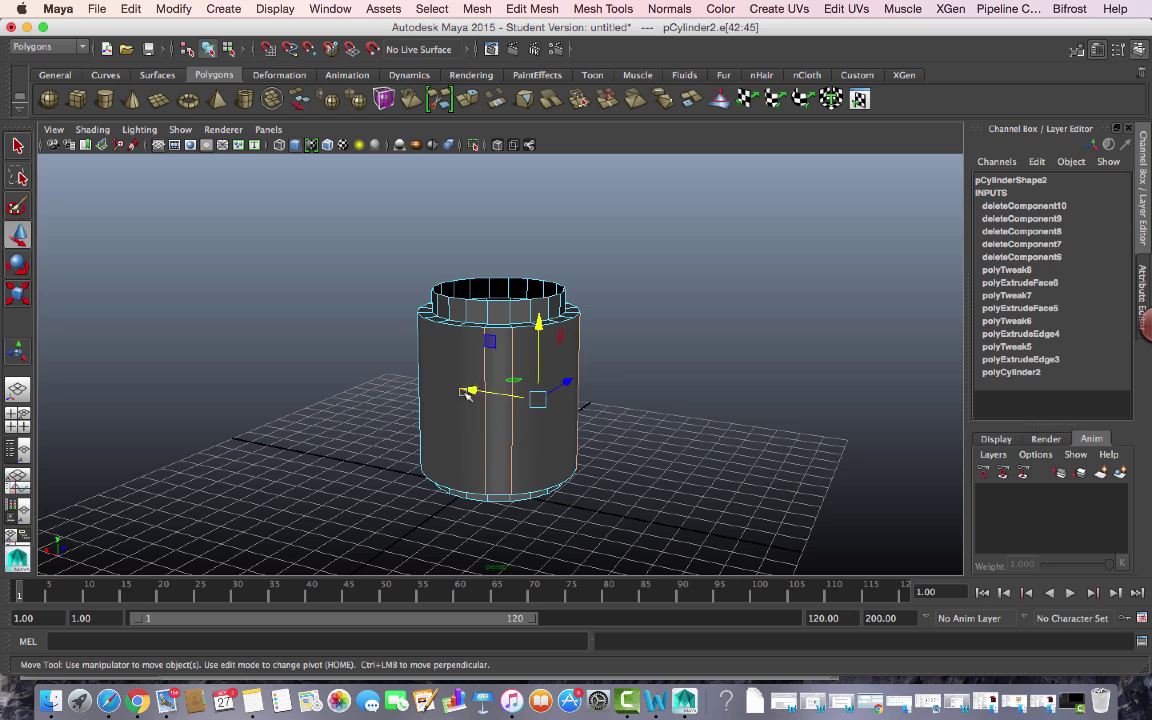
left_click_drag(342, 432, 599, 391, "alt")
left_click(630, 398, "shift")
left_click(615, 393, "shift")
left_click_drag(557, 421, 633, 404, "alt")
left_click(495, 340, "shift")
left_click(550, 300, "shift")
left_click_drag(573, 341, 498, 240, "alt")
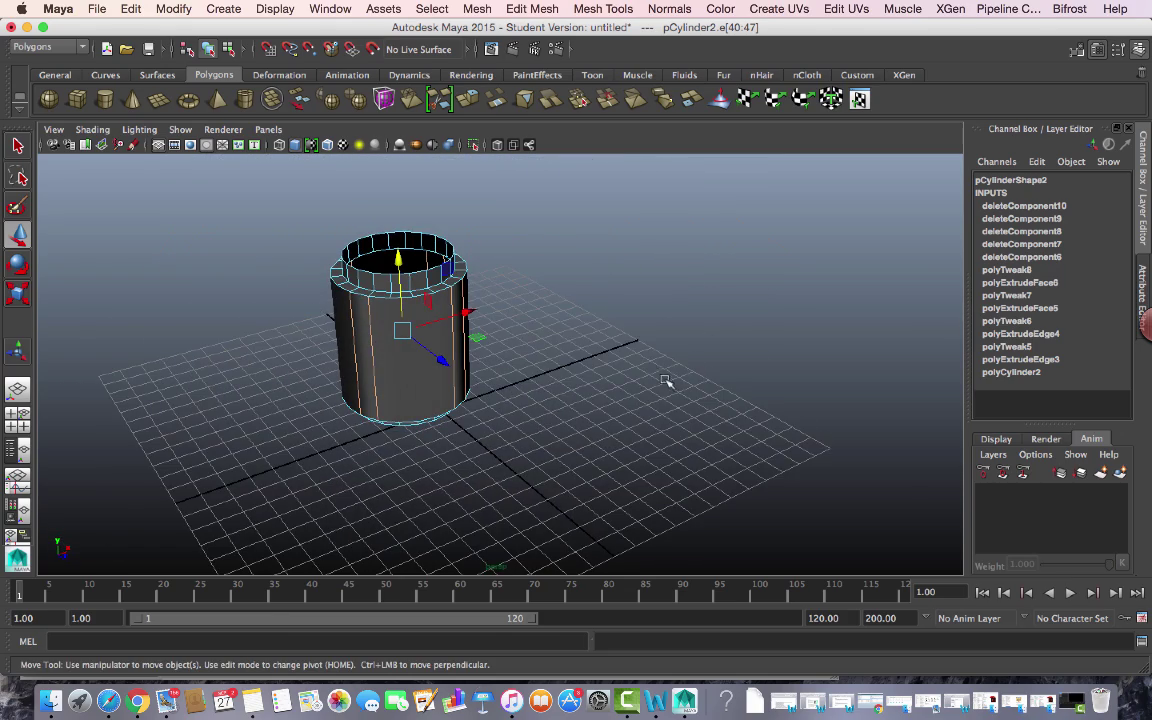
In the four-view layout, scale the eight selected edges slightly outward along Z in the side view and along X in the front view
key("space")
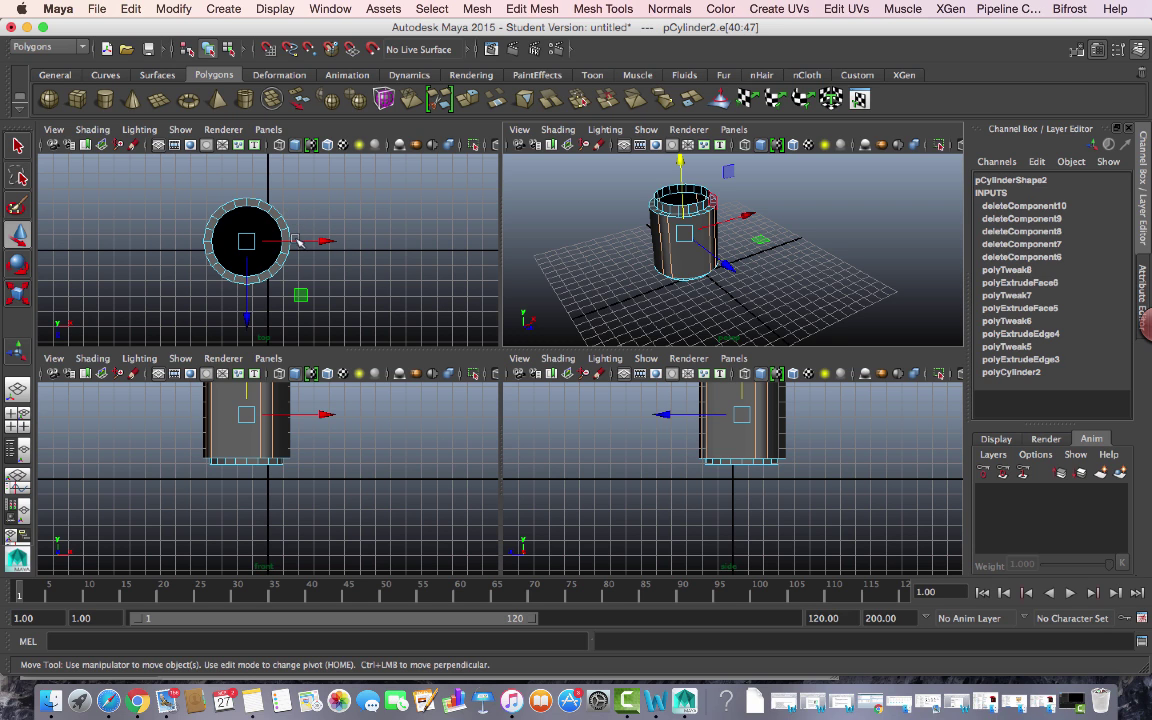
left_click(676, 240)
left_click(682, 414)
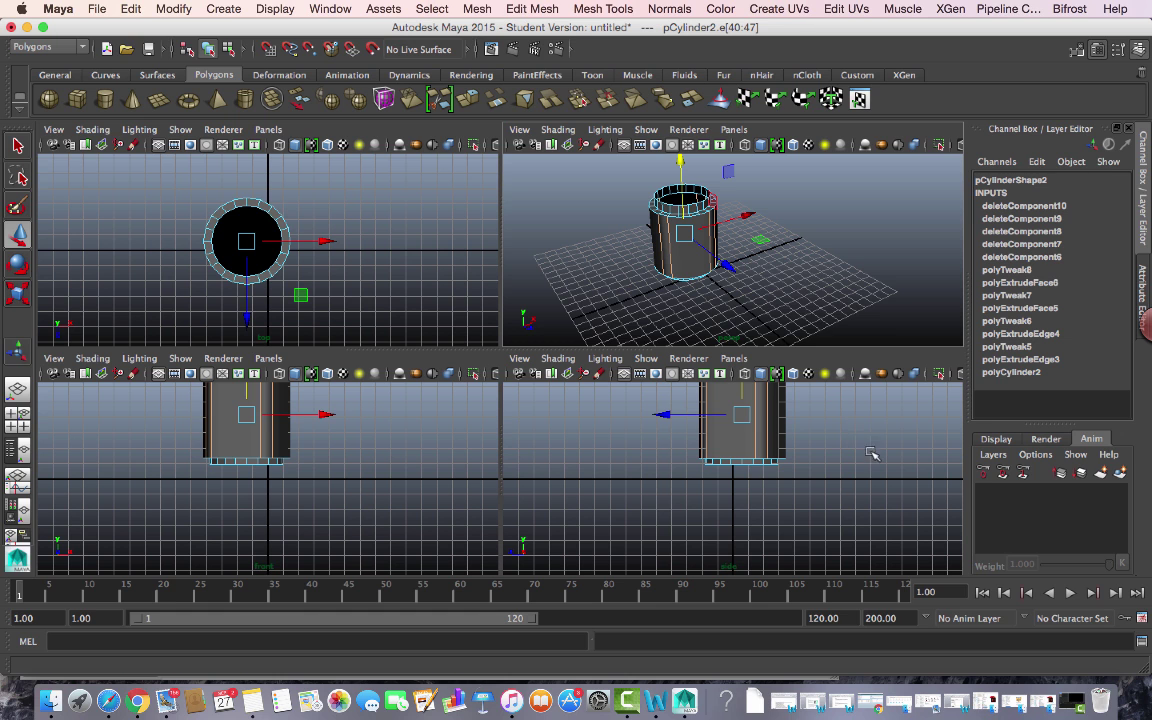
right_click_drag(869, 465, 520, 384, "alt")
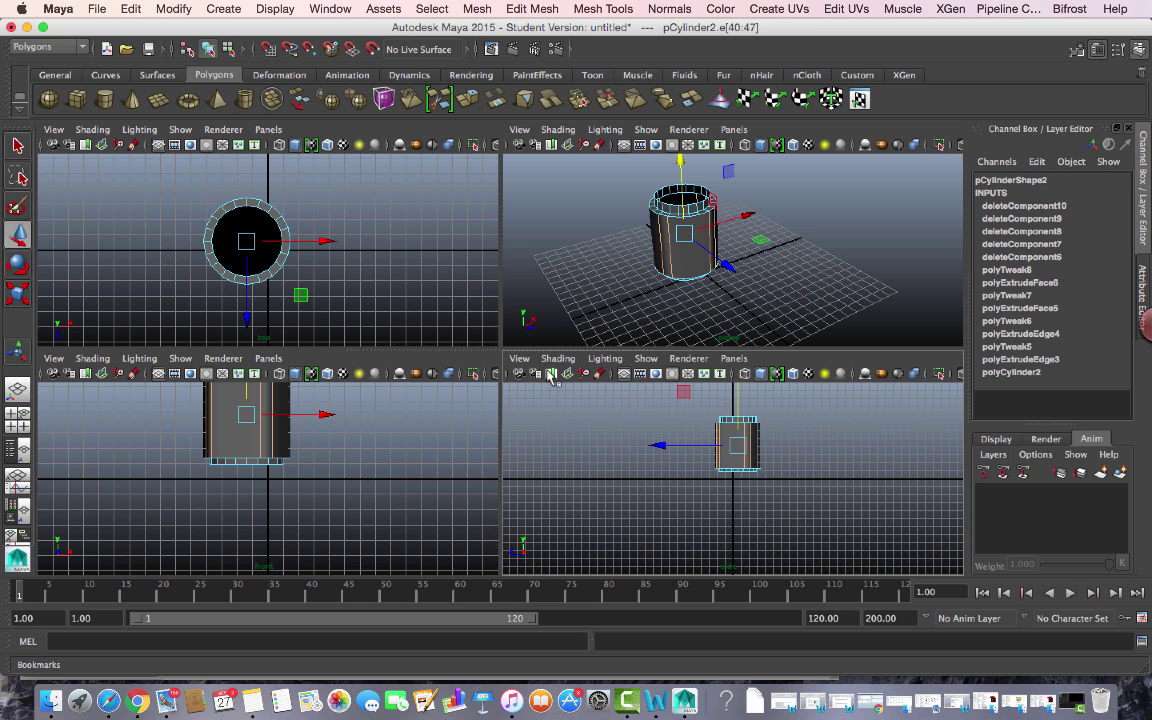
left_click(17, 296)
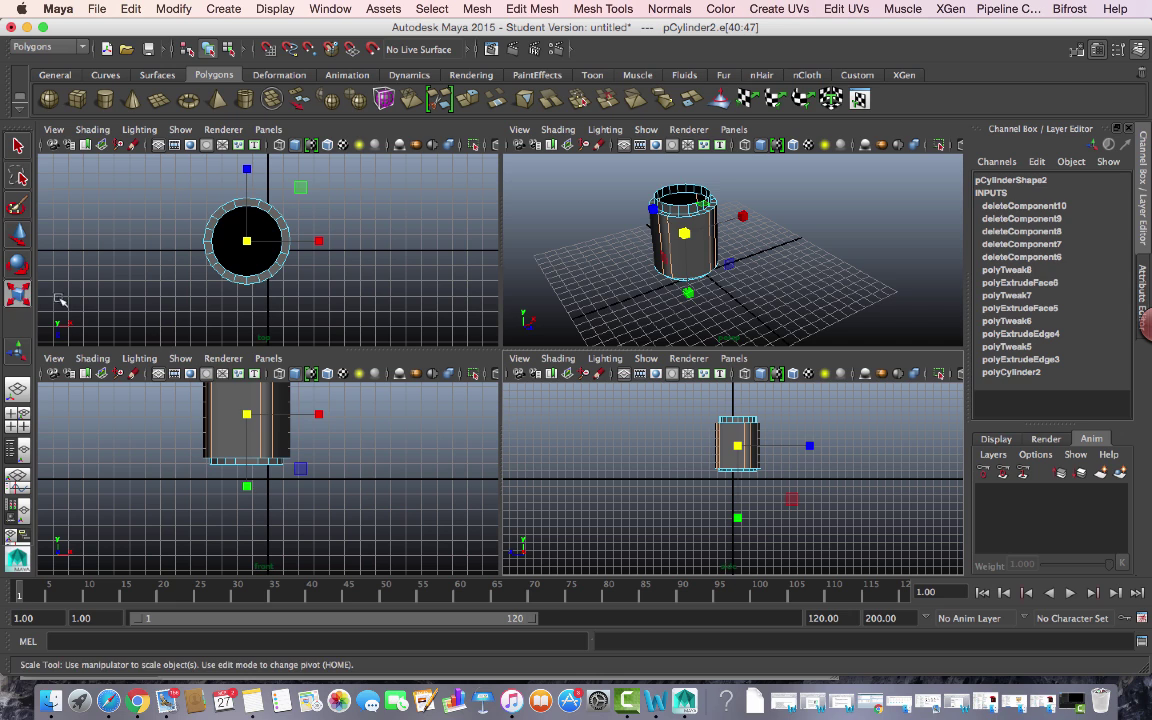
left_click(809, 446)
left_click_drag(809, 446, 815, 445)
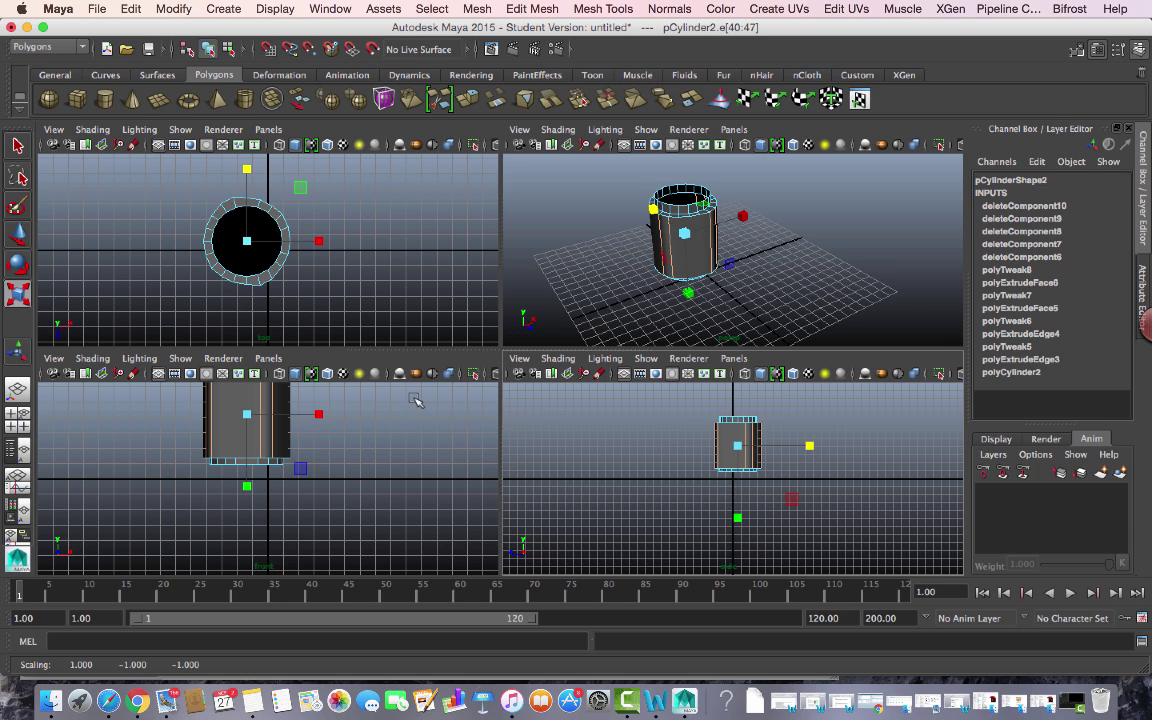
left_click_drag(317, 416, 332, 416)
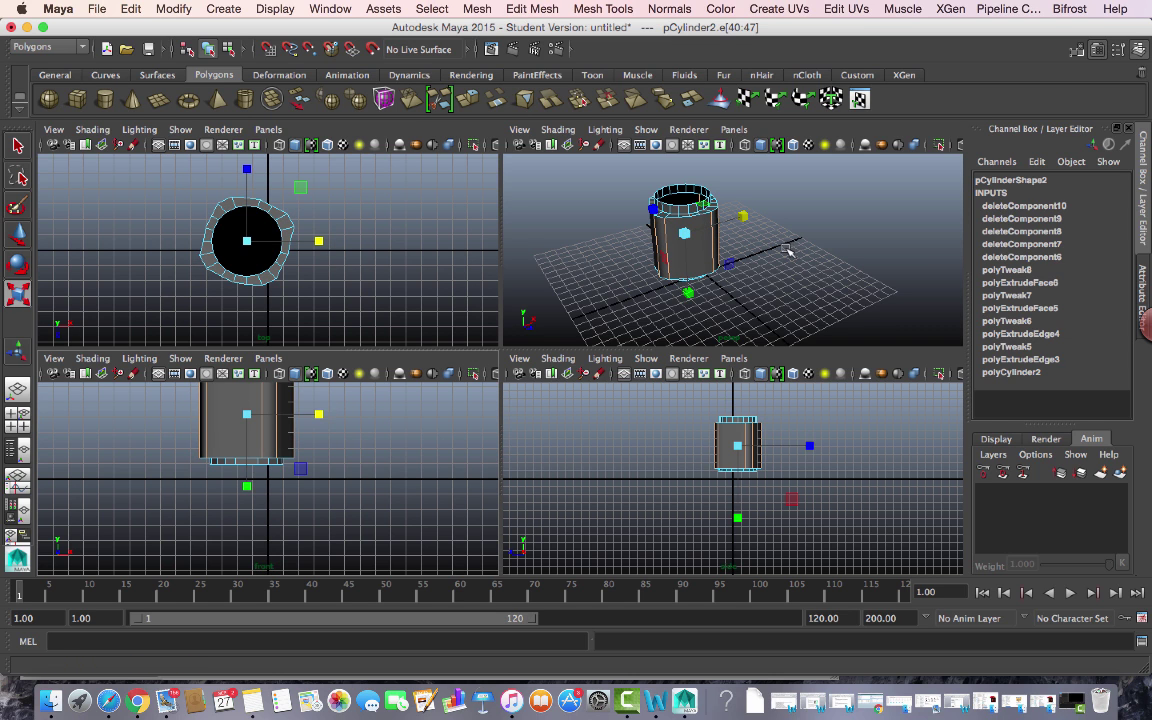
Try scaling the eight selected edges uniformly outward in the perspective view, and undo that scaling
key("space")
left_click_drag(586, 316, 661, 329, "alt")
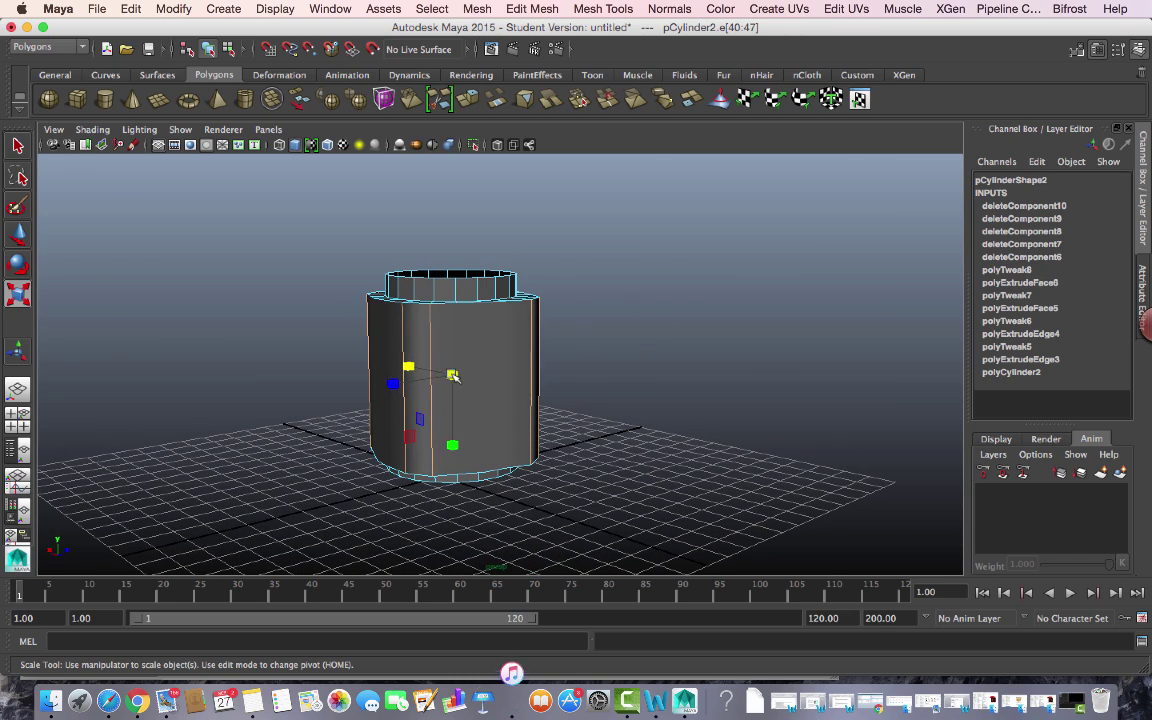
left_click(452, 375)
left_click_drag(455, 378, 502, 387)
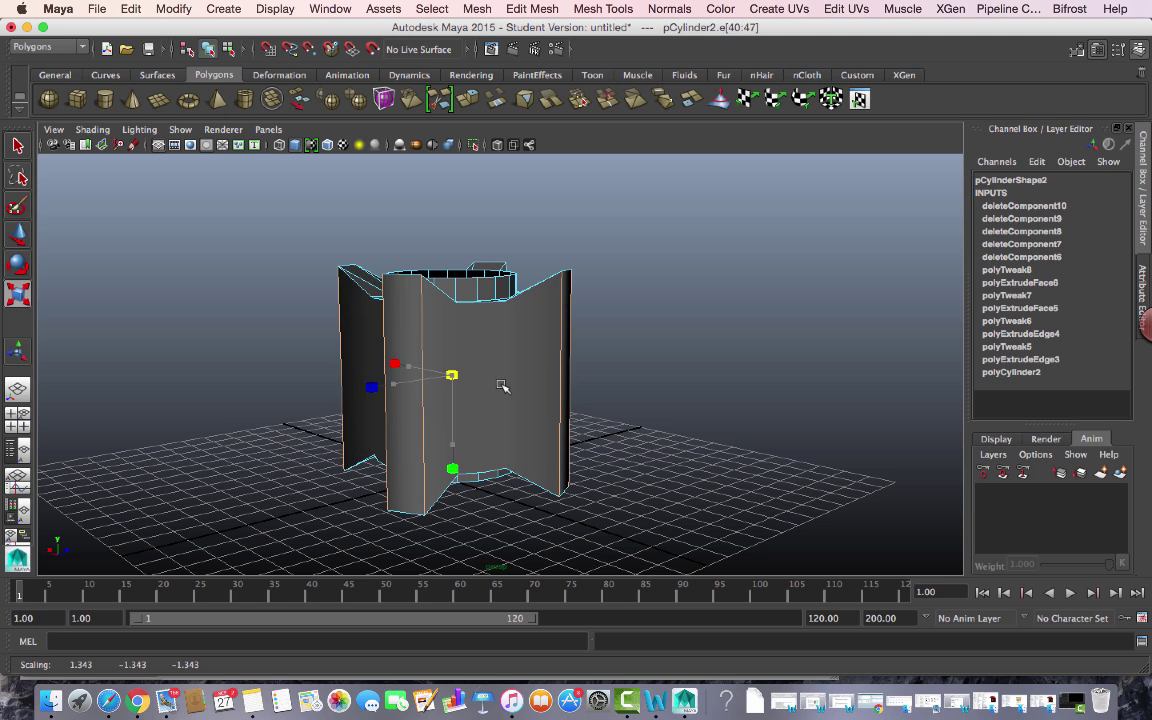
left_click_drag(502, 387, 478, 384)
key("ctrl+z")
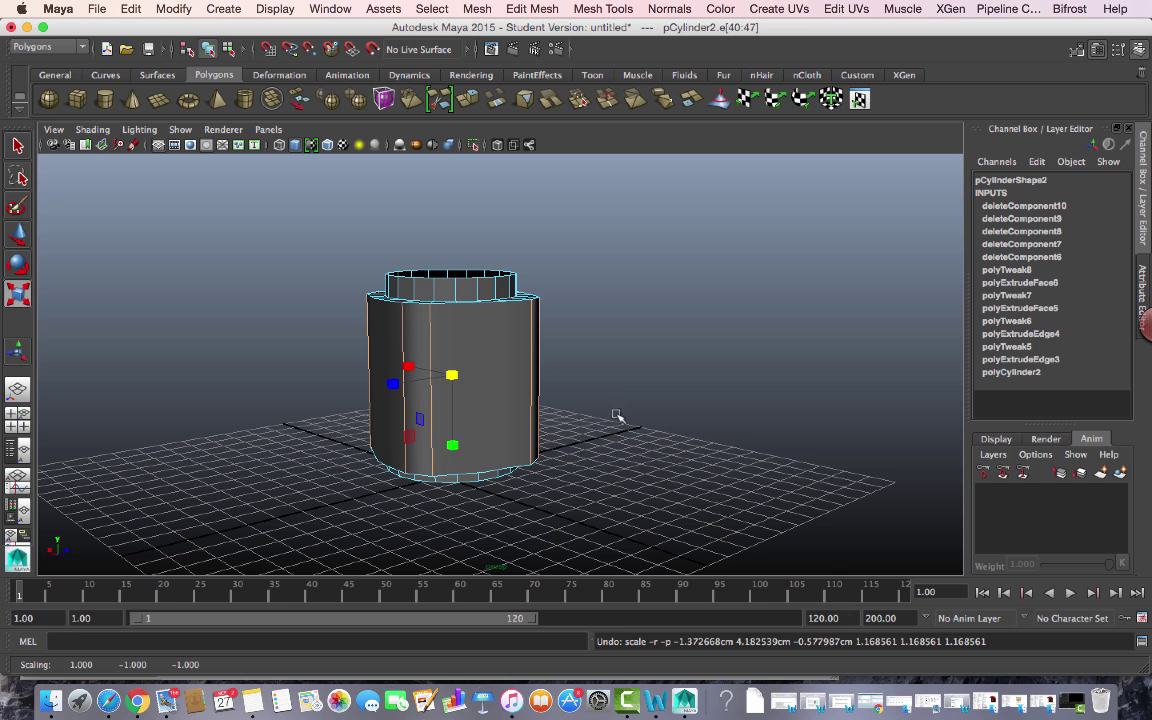
Scale the eight edges slightly further outward along Z and X in the orthographic views, and inspect the jar in perspective
key("space")
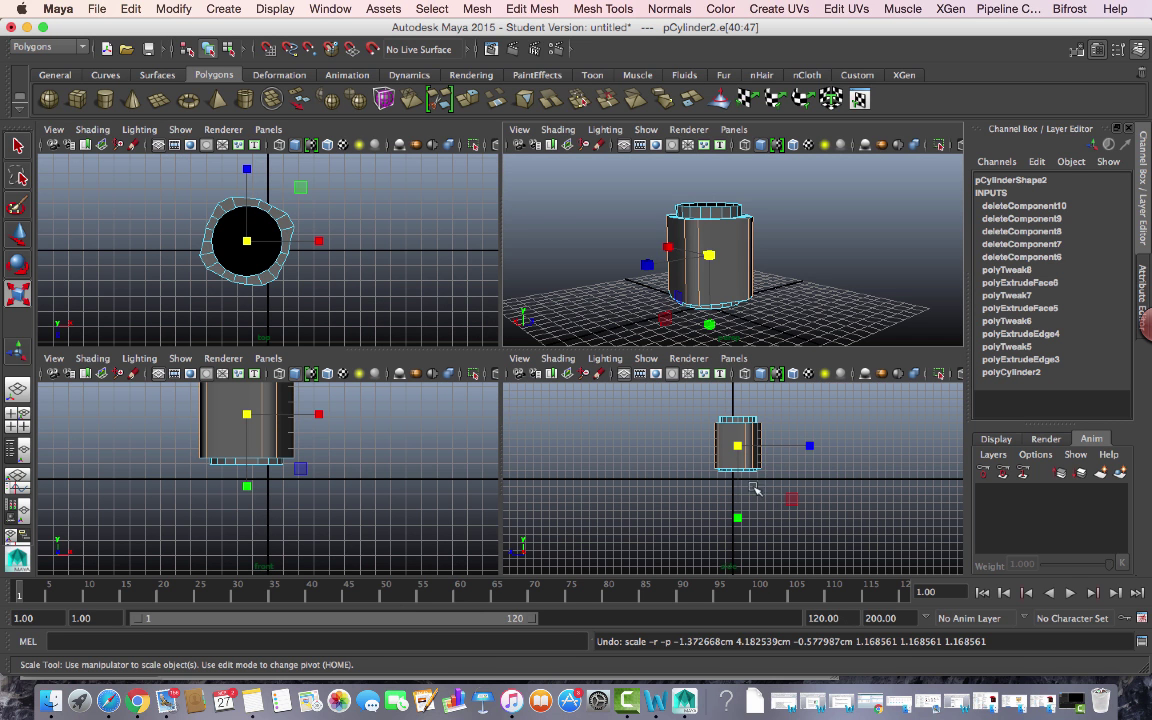
left_click(810, 447)
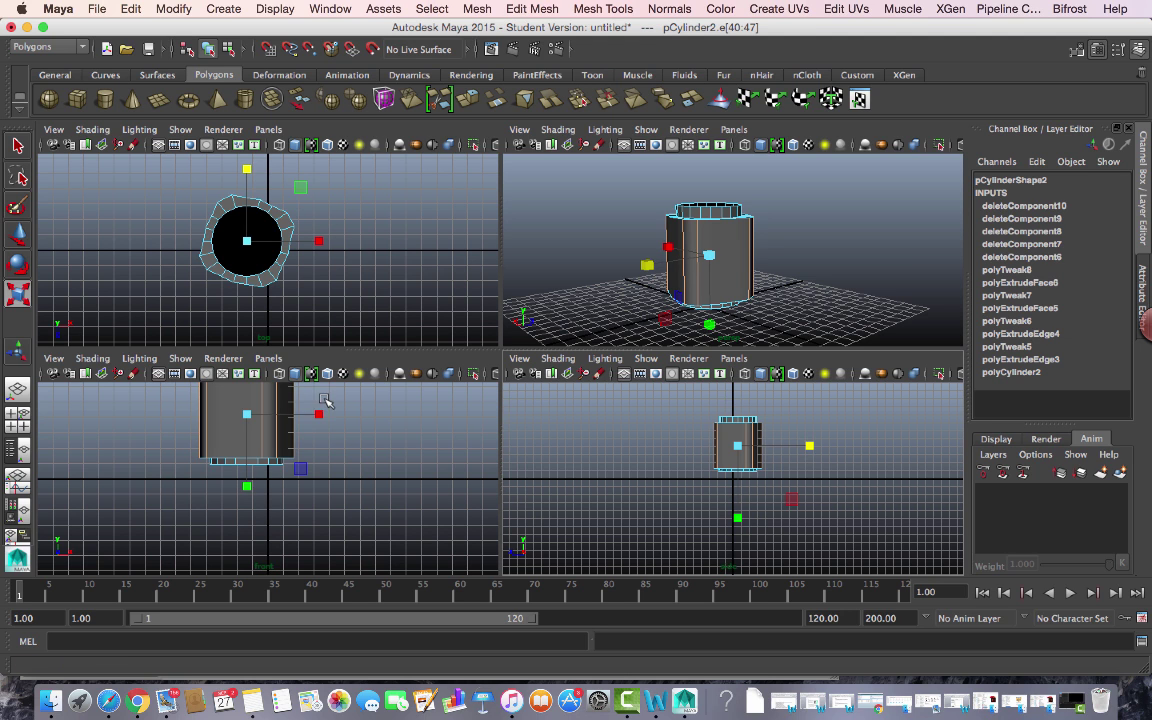
left_click(318, 414)
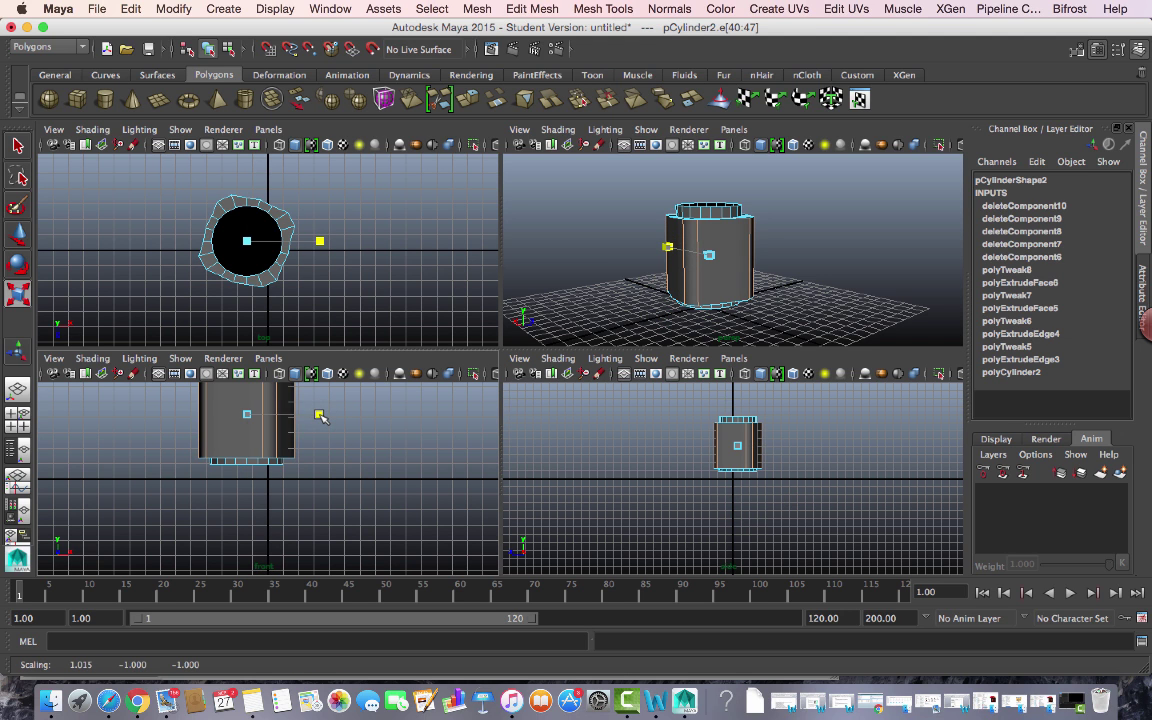
key("space")
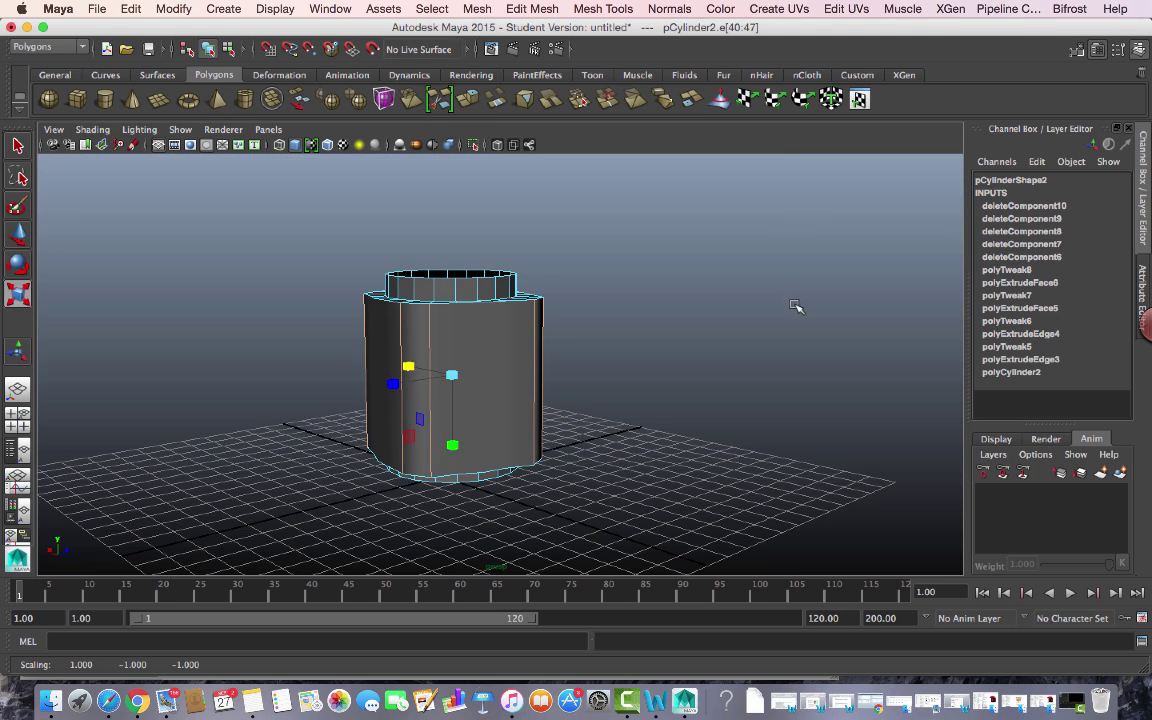
left_click_drag(663, 338, 406, 329, "alt")
left_click_drag(825, 373, 689, 393, "alt")
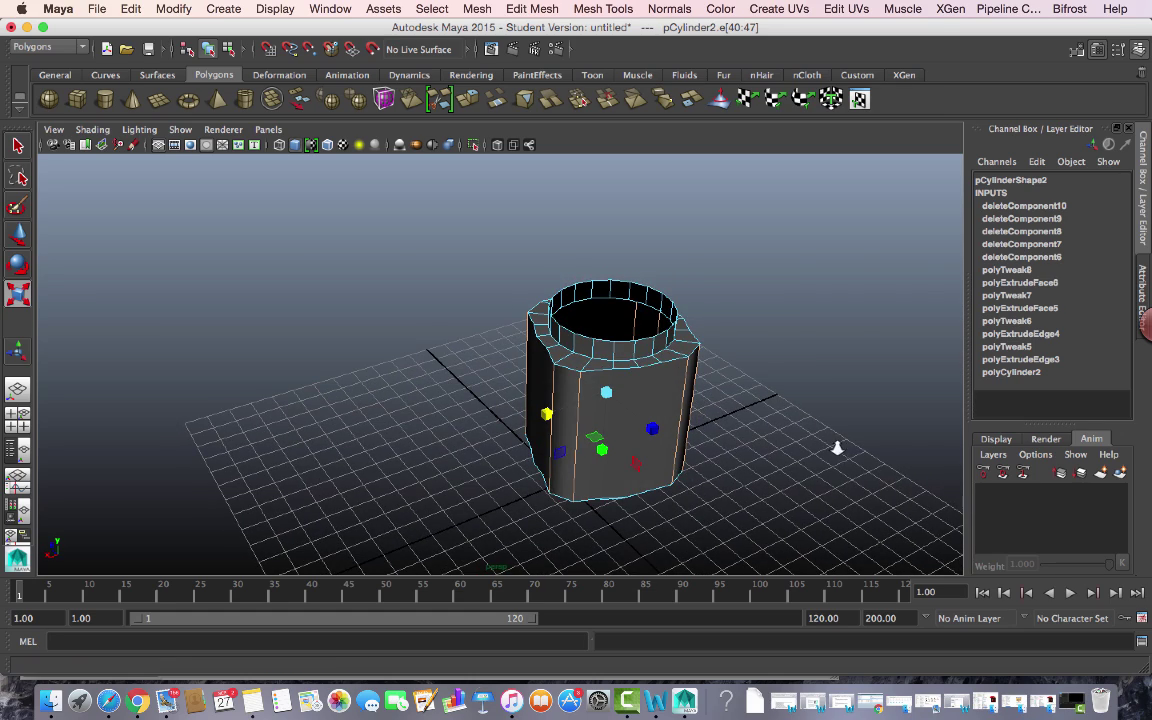
right_click_drag(837, 448, 708, 428, "alt")
Switch to the Word instructions, read steps 18 to 20 on scaling the edges and creating a helix, and return to Maya
key("super+Tab")
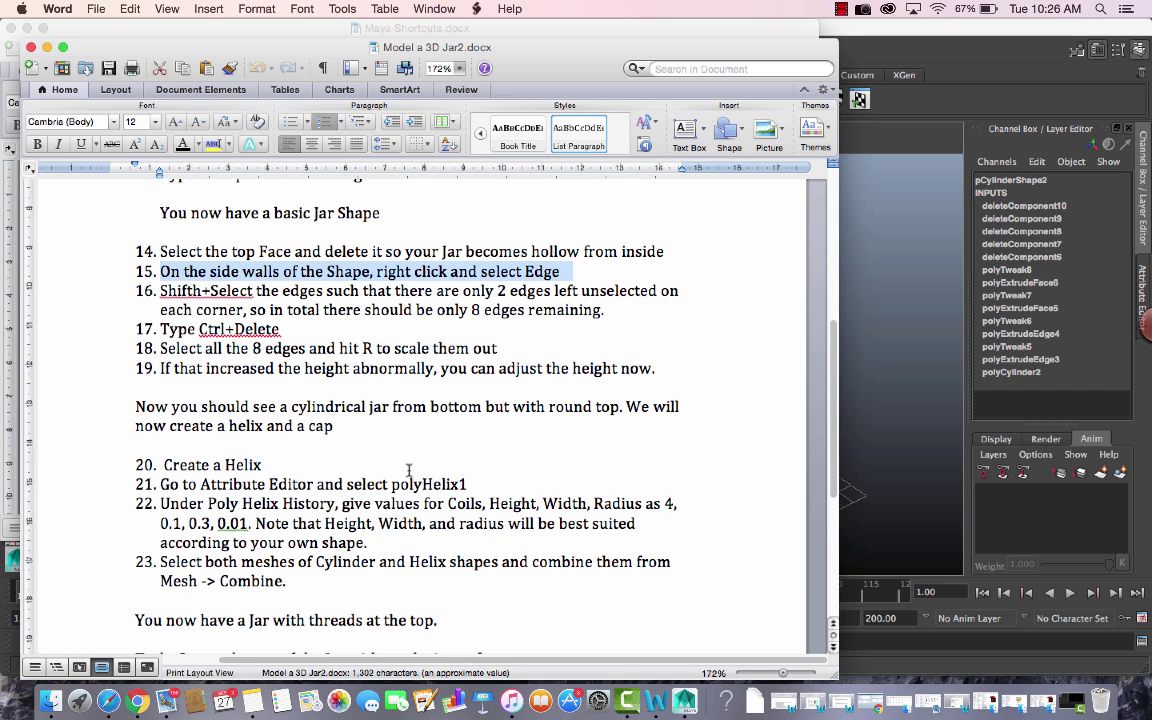
left_click(203, 346)
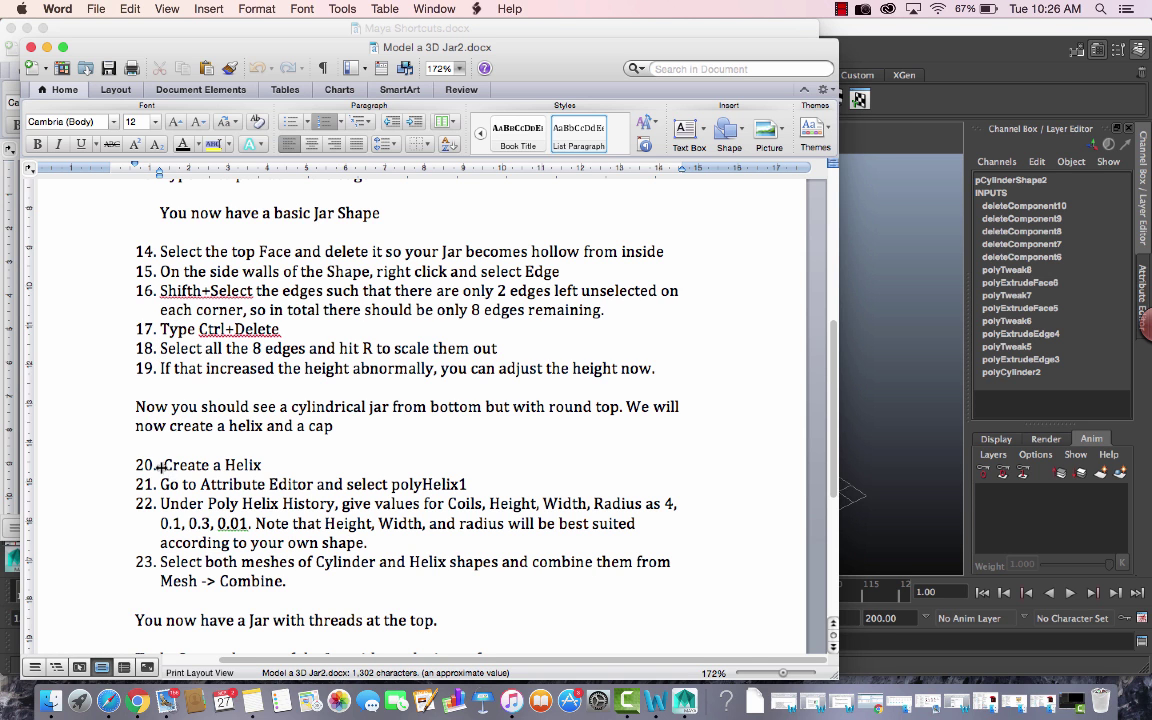
key("super+Tab")
Try drawing a large polygon helix on the grid beside the jar, and delete it
right_click_drag(694, 404, 702, 370, "alt")
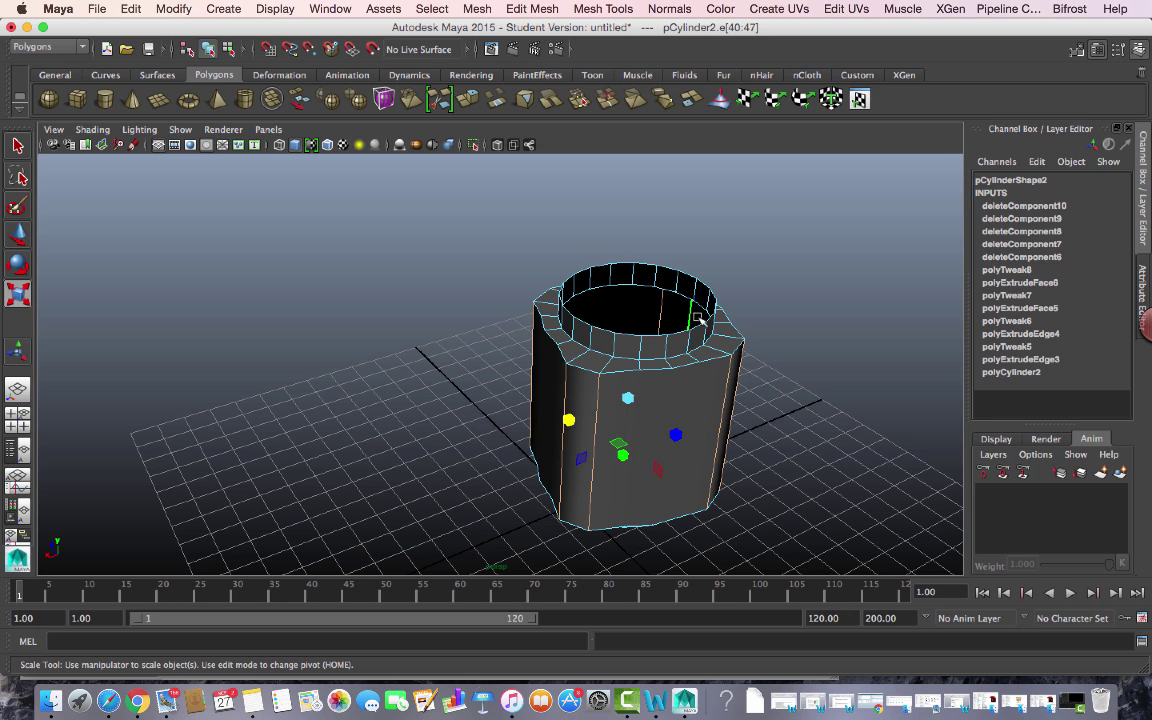
left_click_drag(779, 432, 725, 416, "alt")
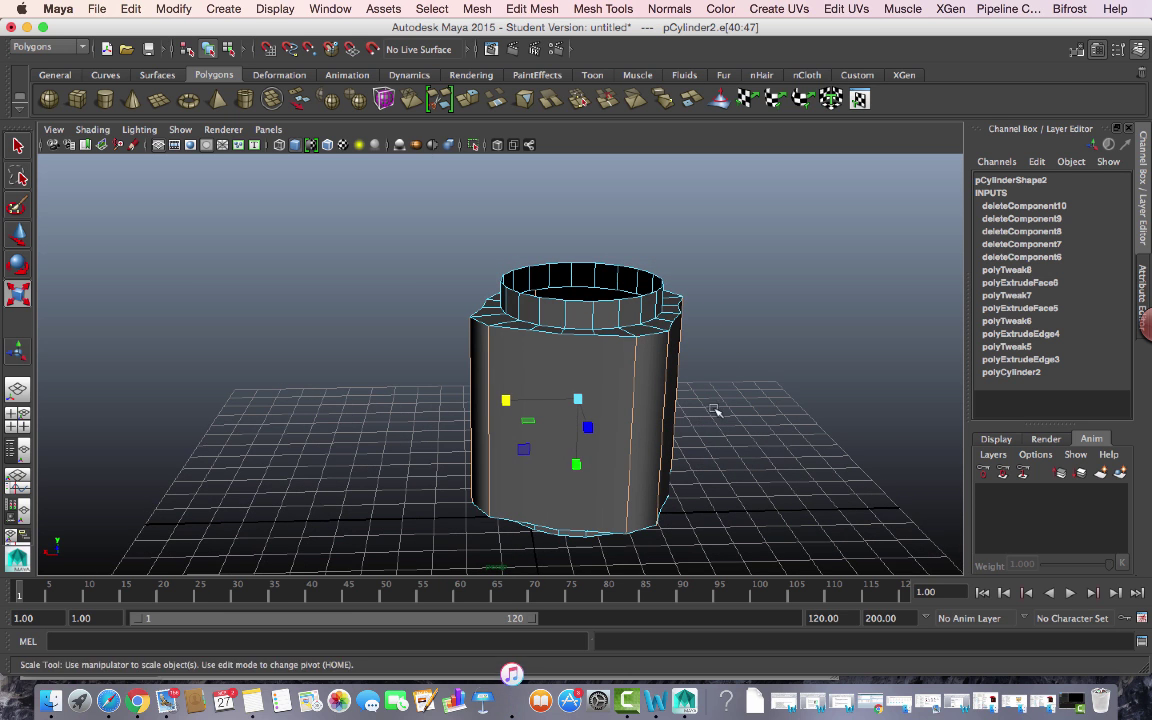
left_click(226, 9)
mouse_move(290, 51)
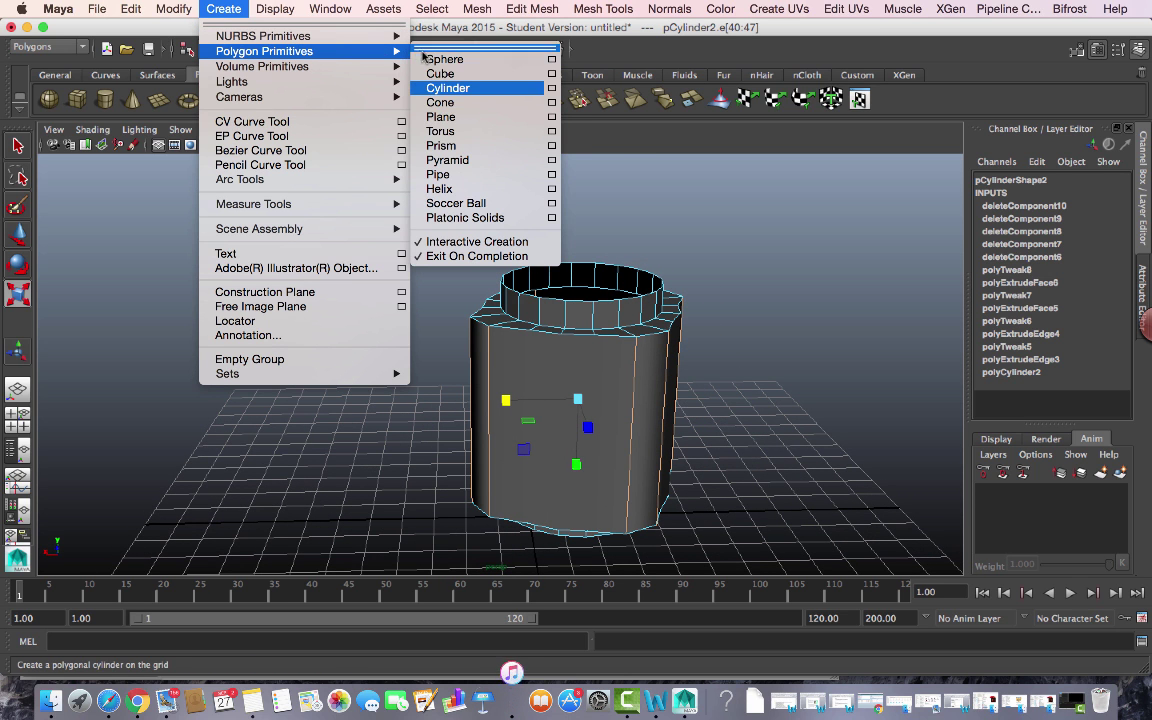
left_click(443, 189)
left_click_drag(752, 428, 798, 378)
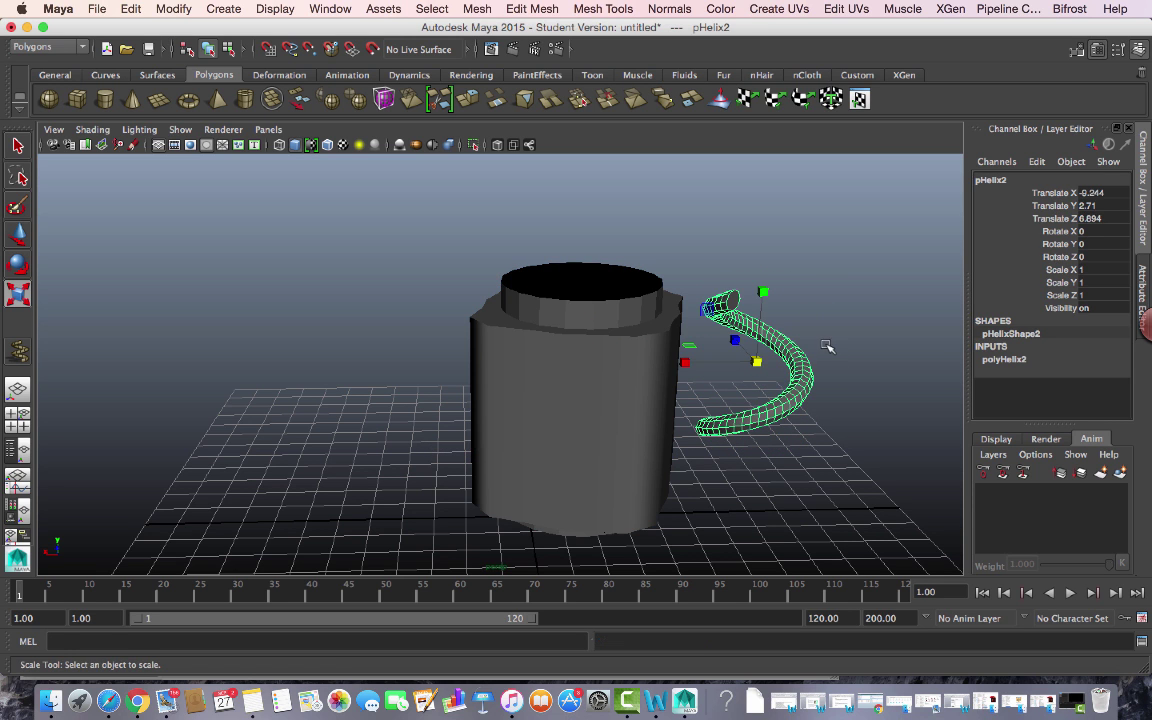
key("Delete")
Create a small polygon helix with tightly packed coils on the grid beside the jar
left_click(222, 9)
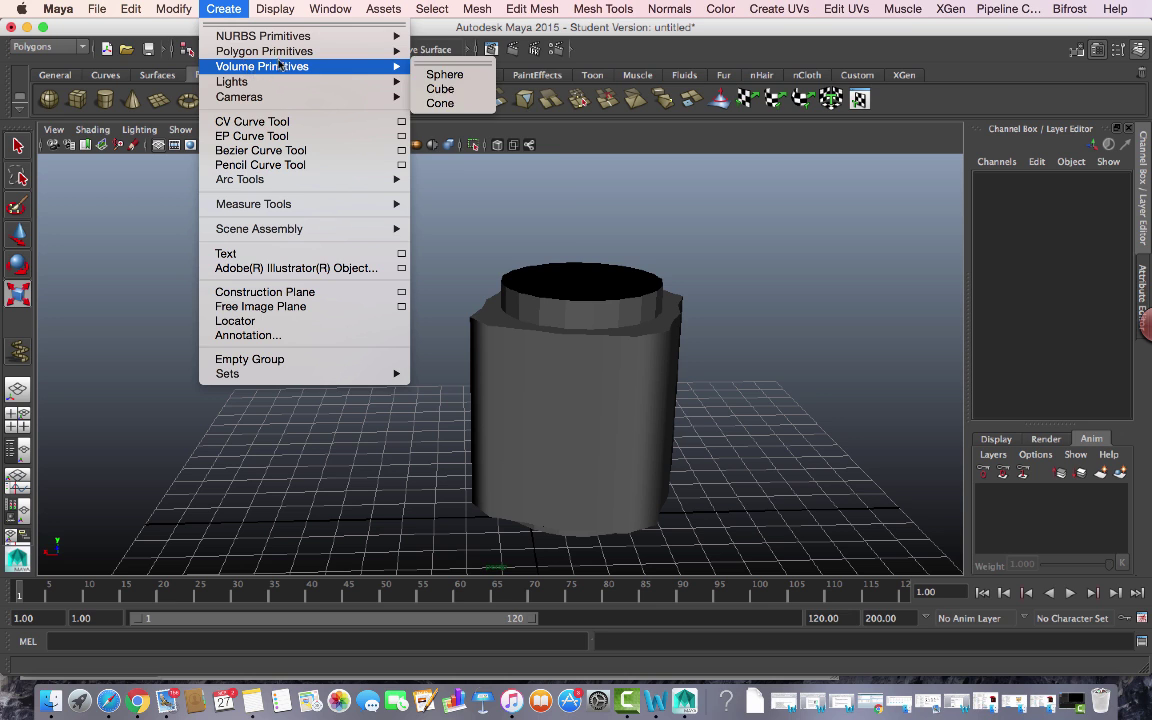
mouse_move(300, 51)
left_click(448, 188)
left_click_drag(817, 442, 829, 419)
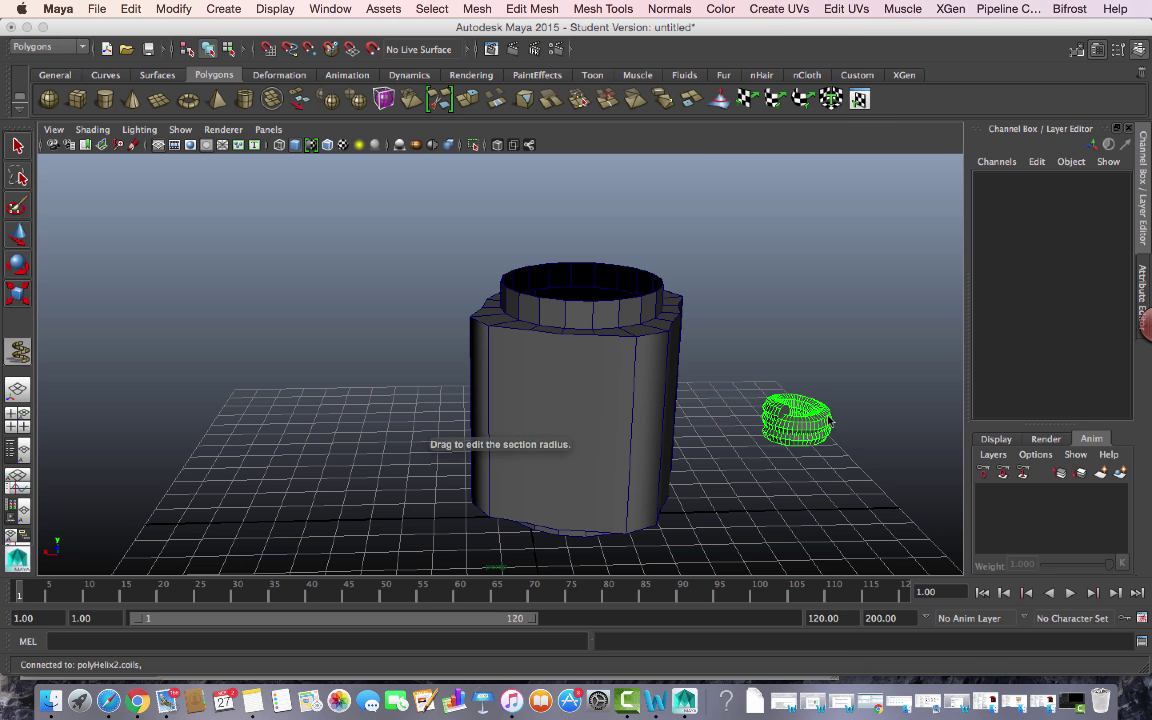
Switch to the Word instructions and highlight polyHelix1 in step 21 to look up the helix settings
key("super+Tab")
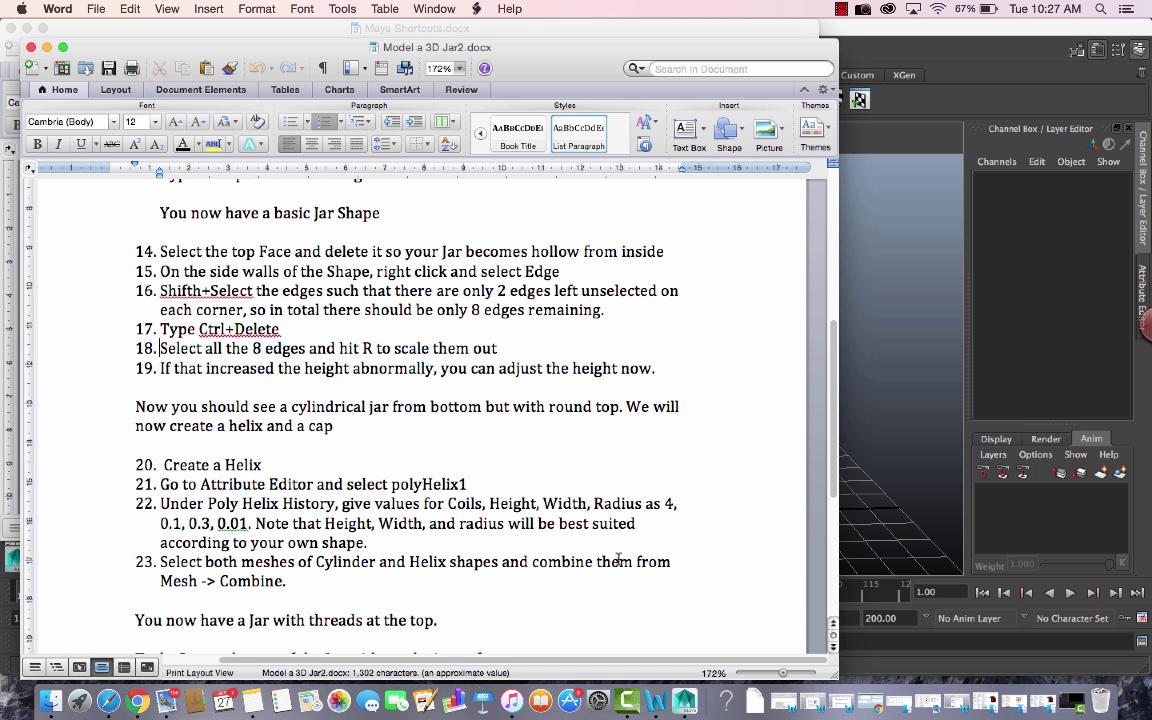
double_click(412, 484)
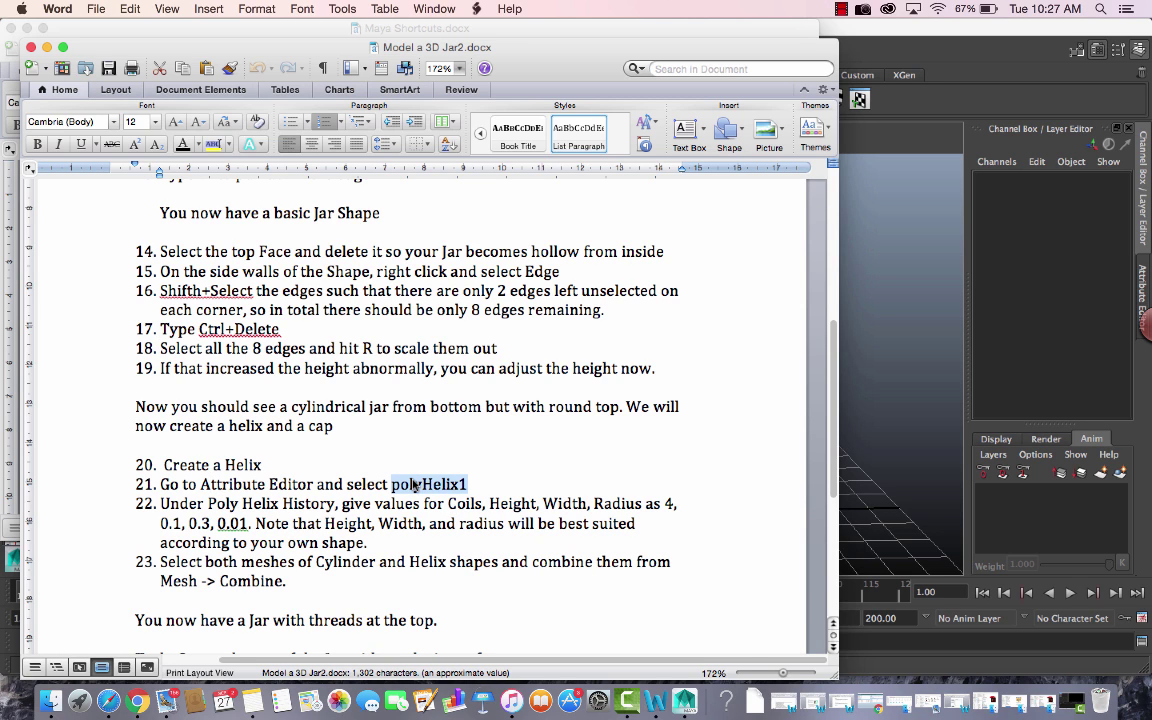
Highlight the step 22 helix values in the Word instructions, return to Maya, select the helix and show its Poly Helix History settings
left_click_drag(213, 507, 273, 514)
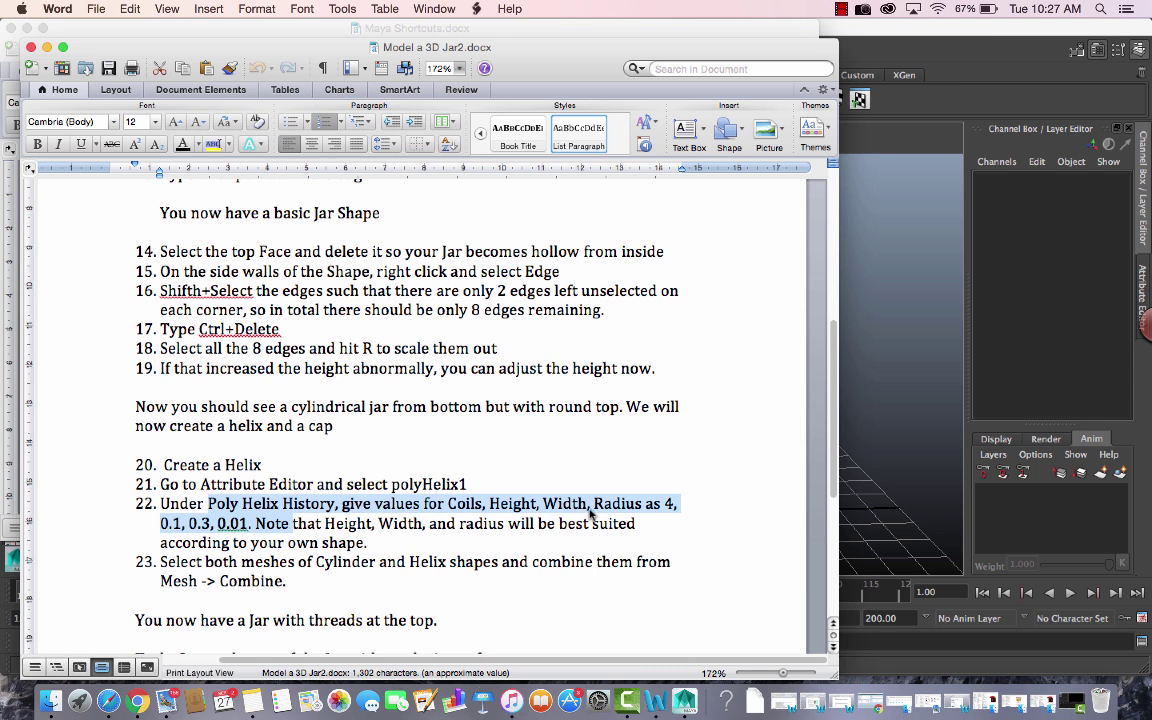
left_click(1148, 258)
left_click(1145, 296)
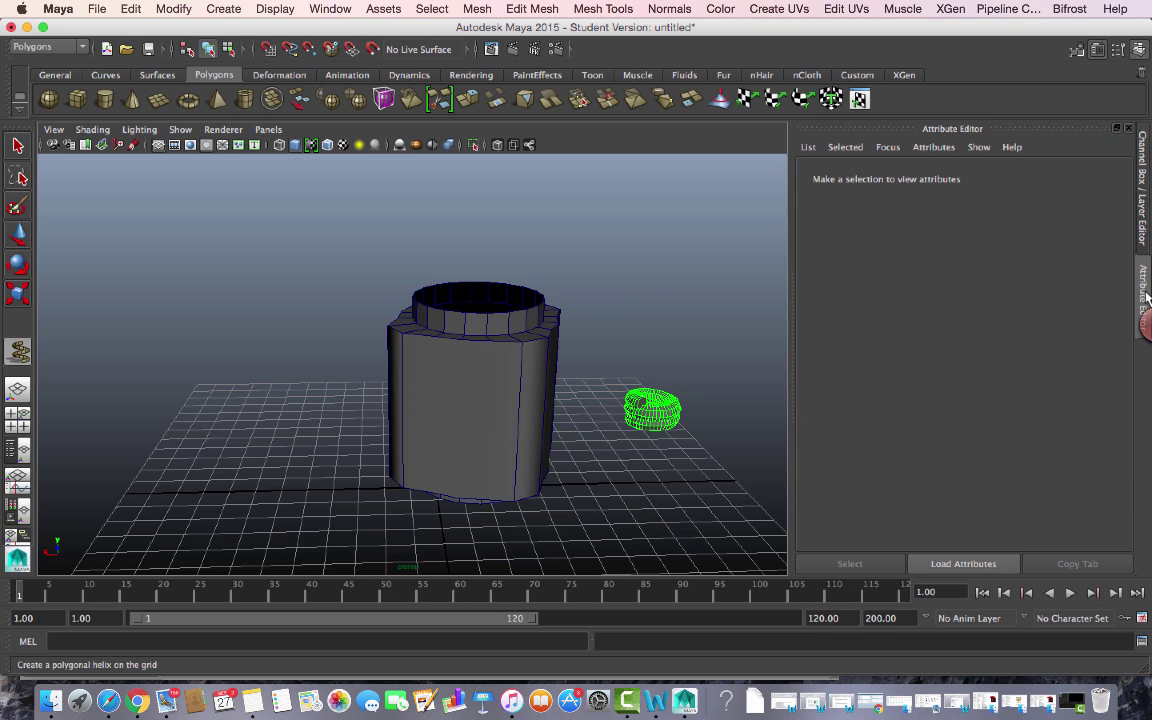
left_click(730, 328)
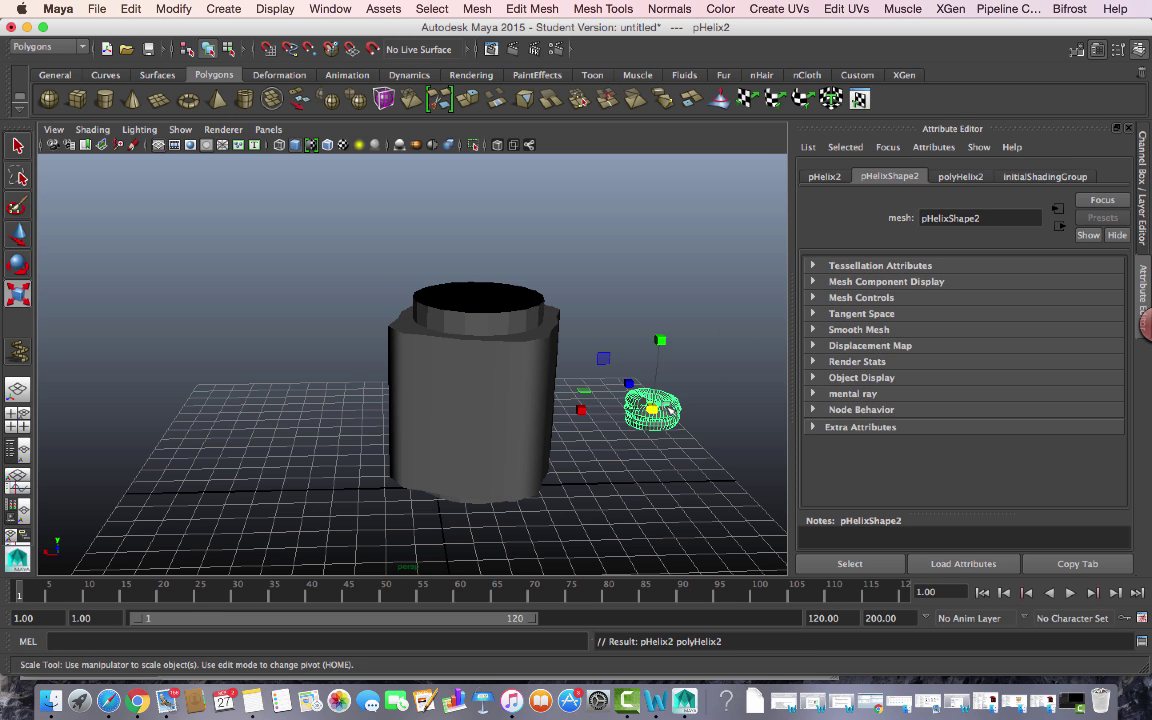
left_click(18, 150)
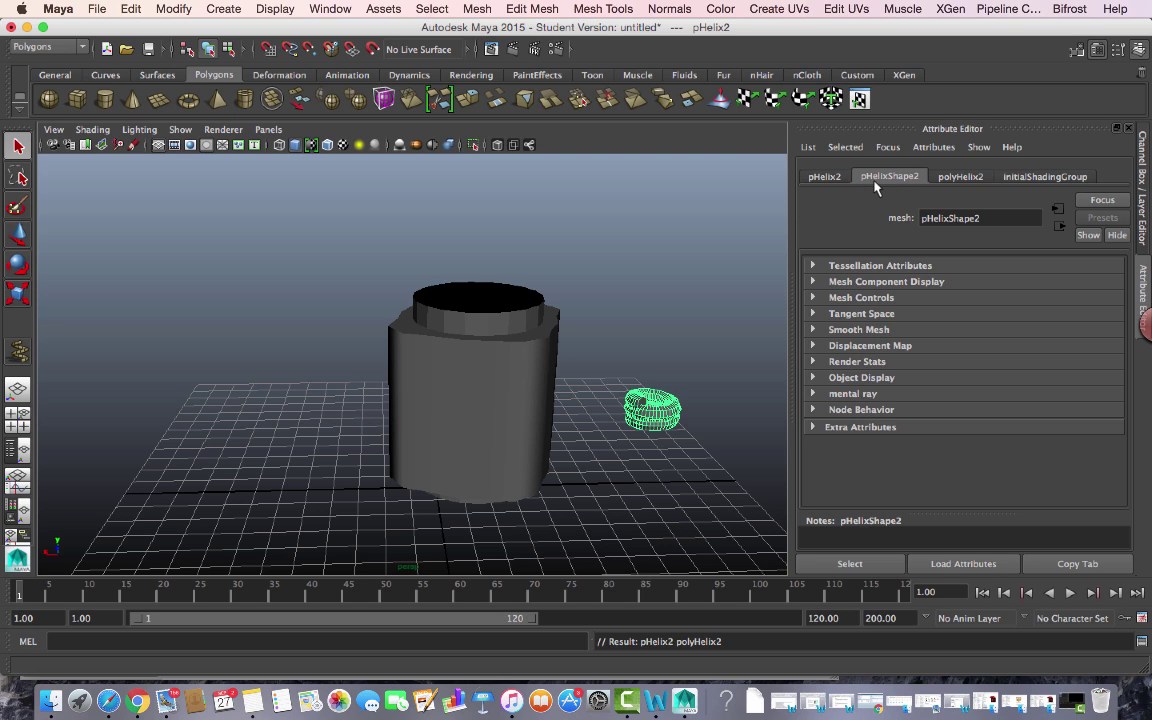
left_click(825, 177)
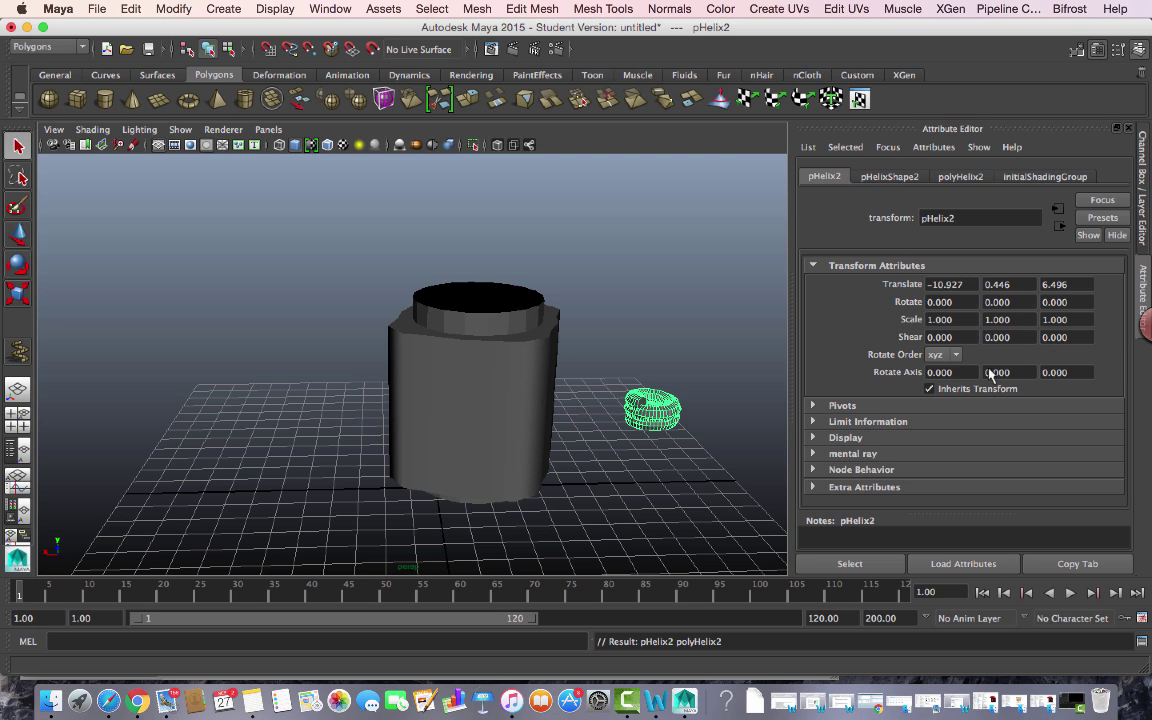
left_click(960, 178)
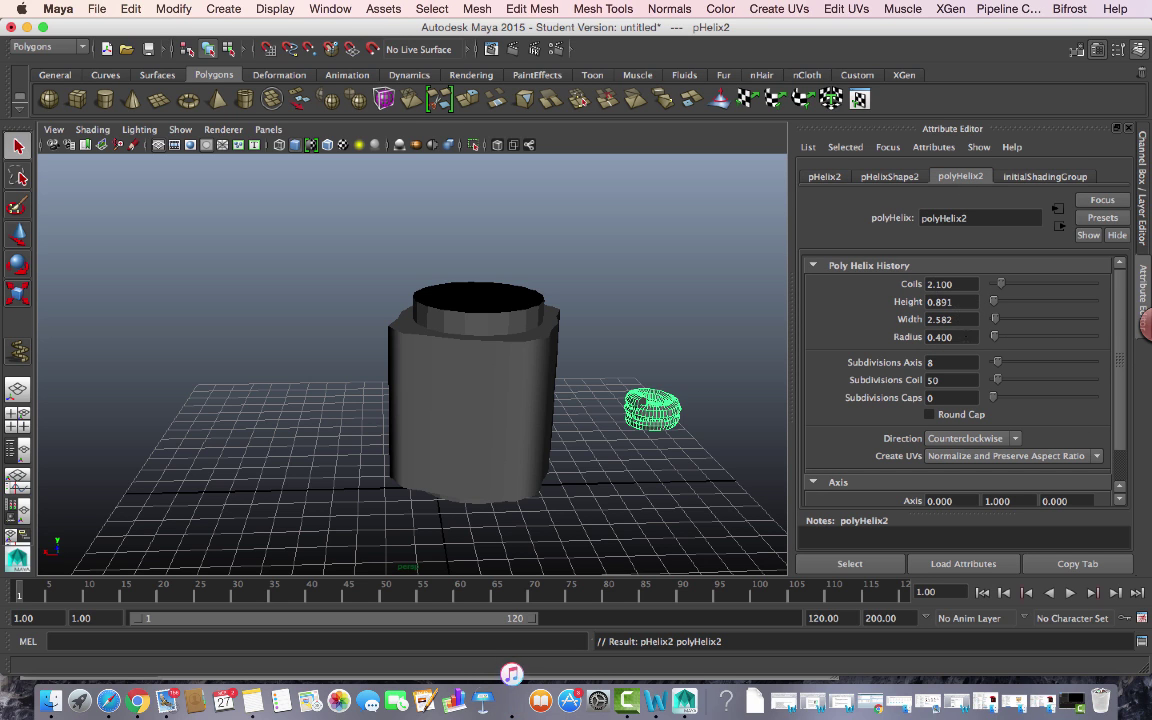
Check the coil value in step 22 of the Word instructions, return to Maya and set the helix's coils to 4
key("super+Tab")
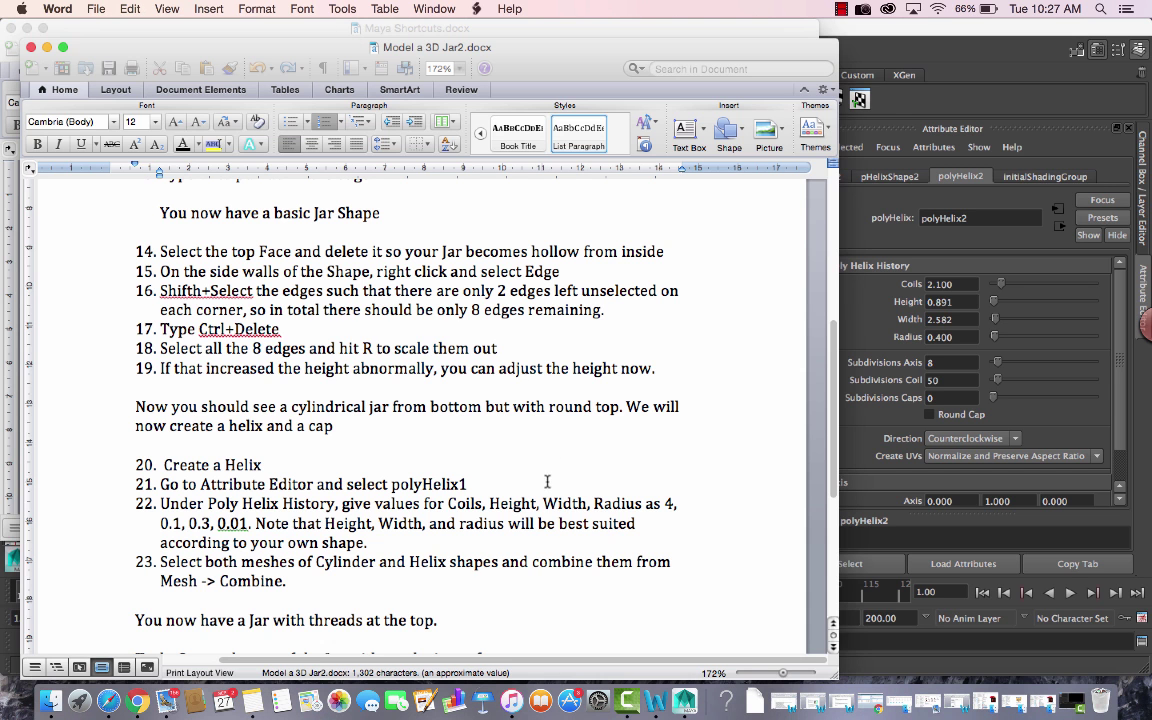
left_click_drag(664, 531, 674, 504)
left_click(664, 504)
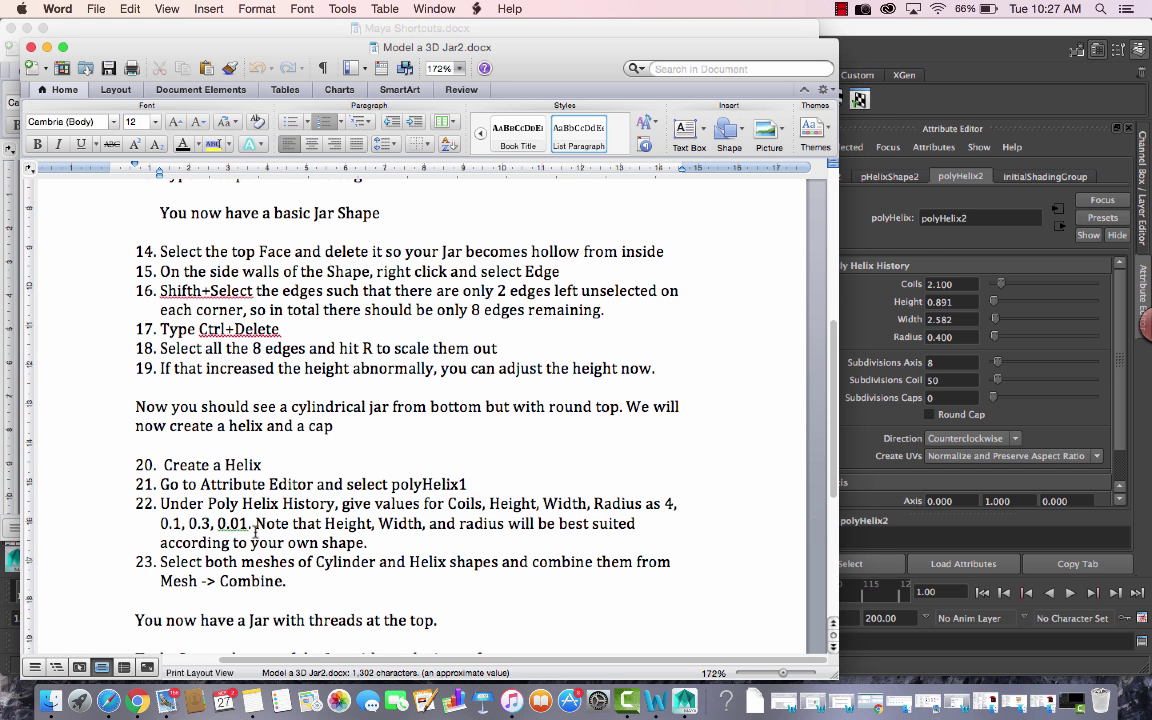
key("super+Tab")
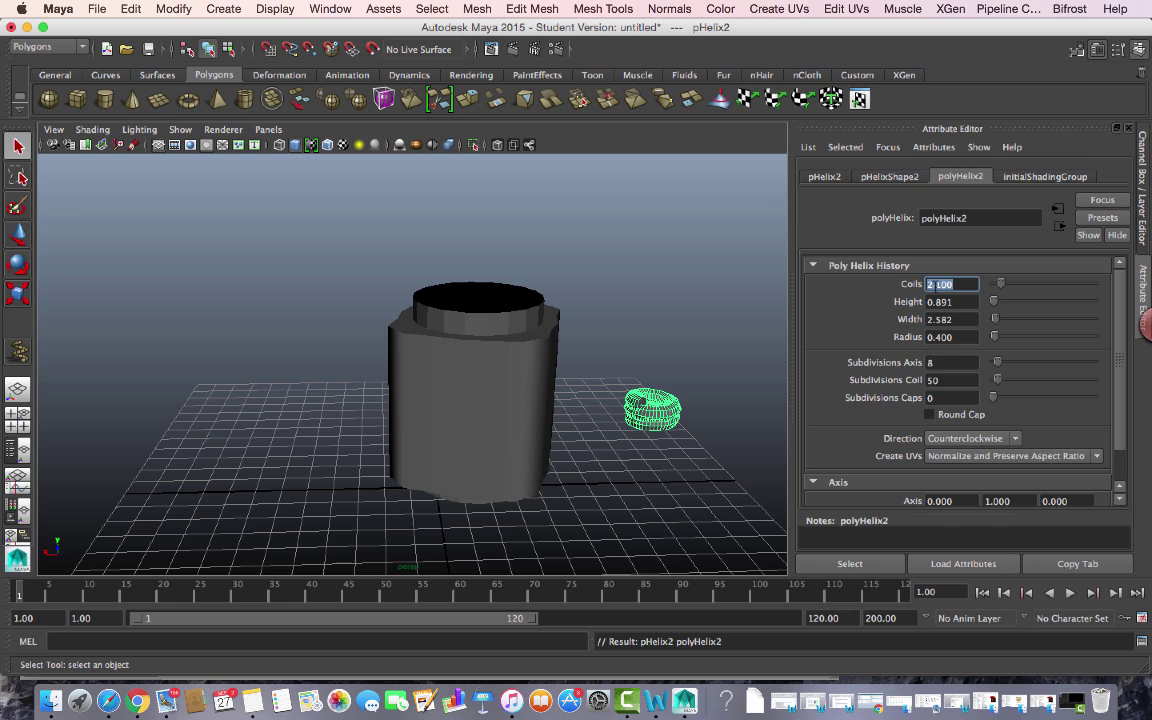
type("4")
key("Return")
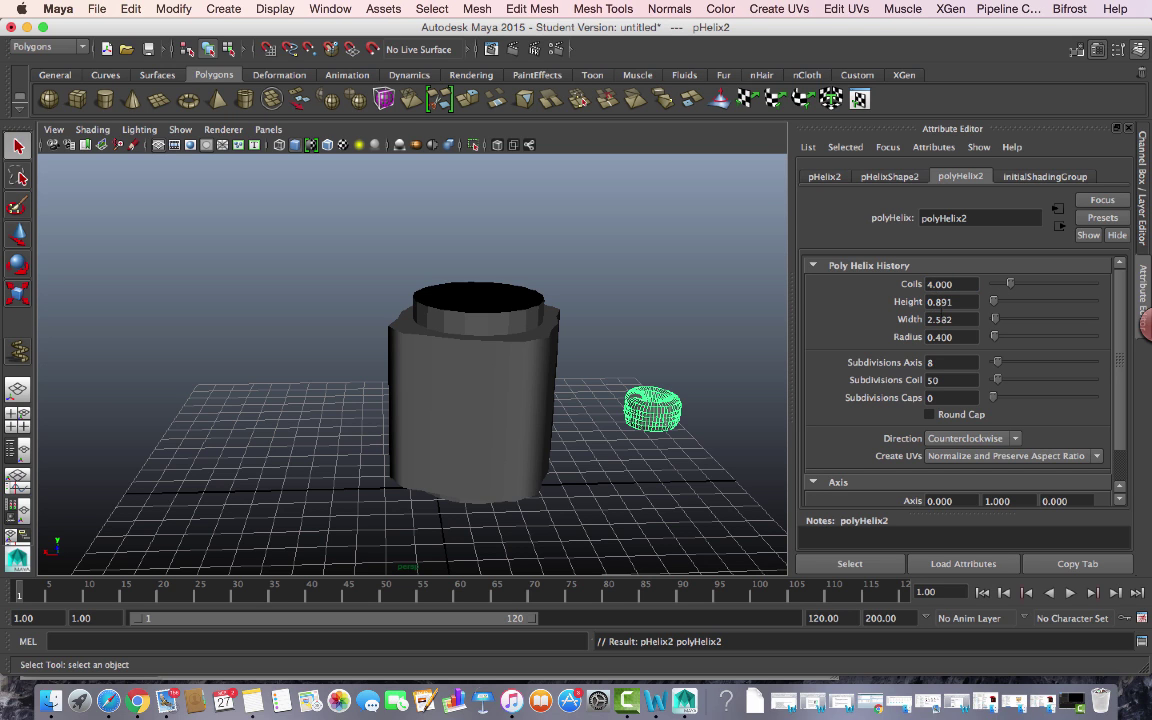
Try a height of 0.3 for the helix
key("Tab")
type("0.3")
key("Return")
Recheck the Word instructions, return to Maya, and set the helix's height to 0.1 and its width to 0.3
key("super+Tab")
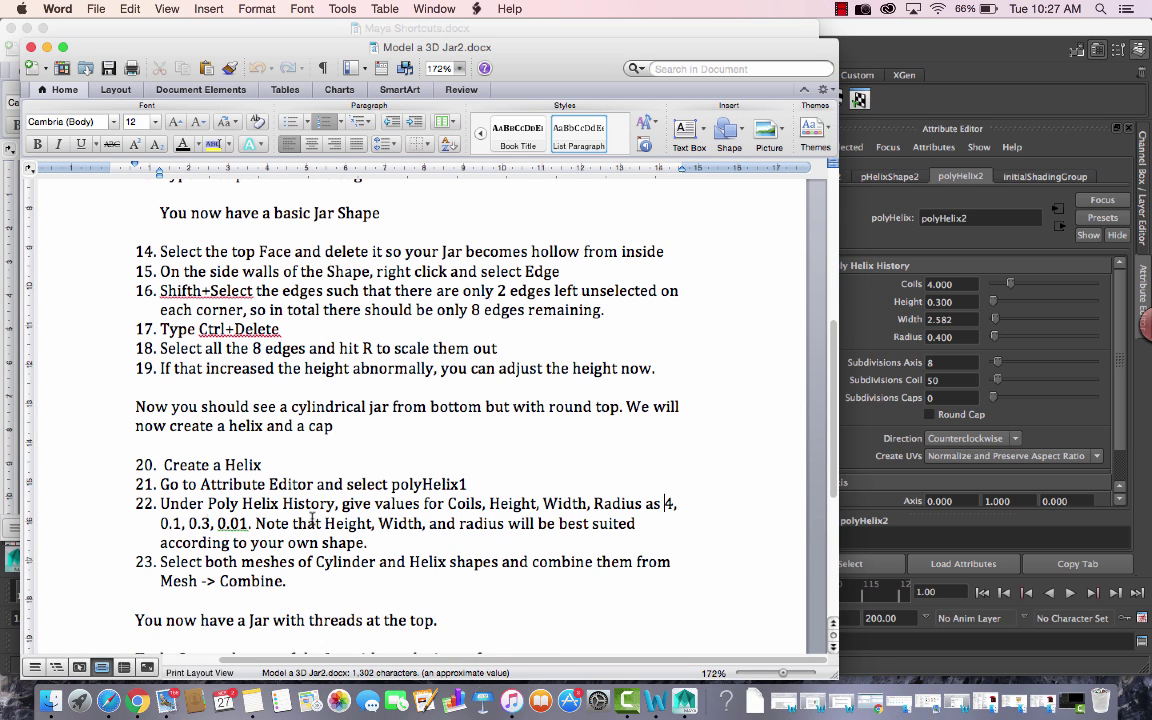
key("super+Tab")
double_click(949, 301)
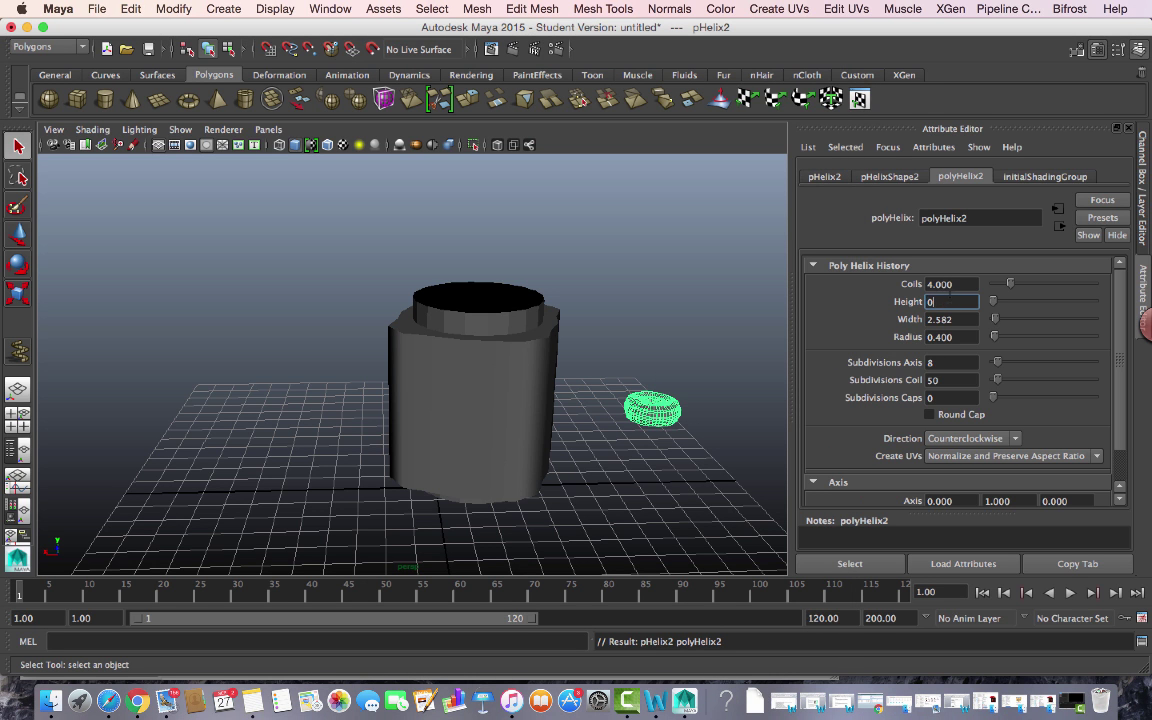
type("0.1")
key("Return")
key("Tab")
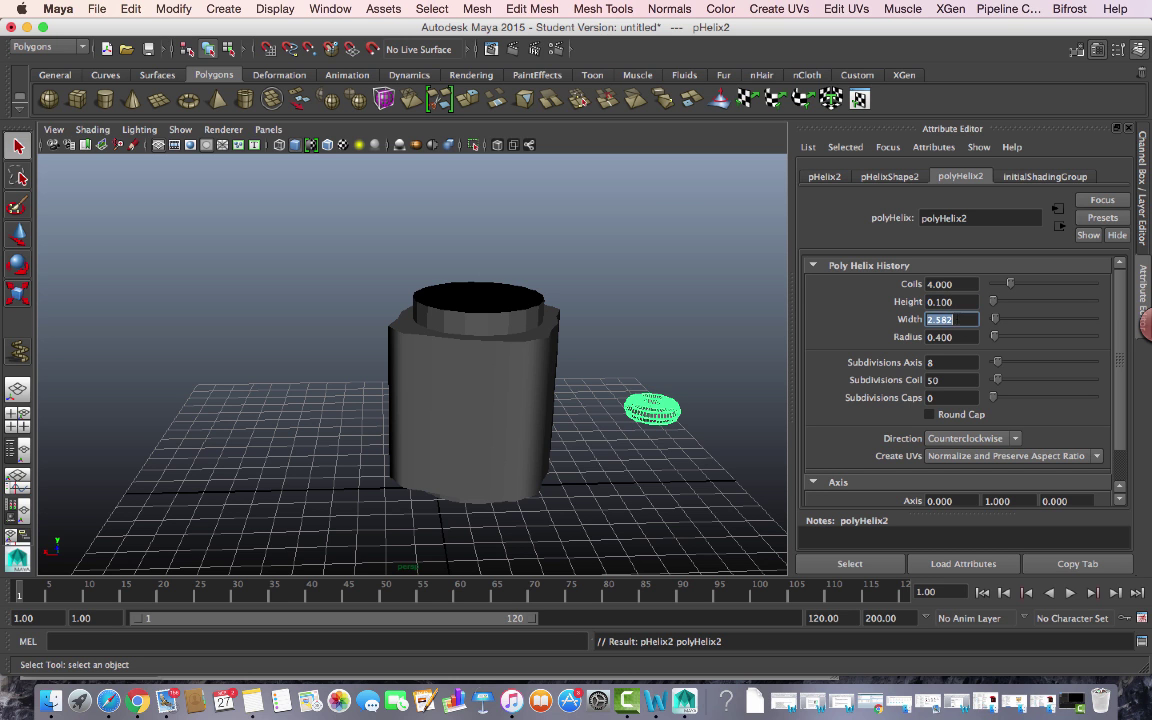
type("0.3")
key("Return")
Look up the radius in the Word instructions, return to Maya and set the helix's radius to 0.01
key("super+Tab")
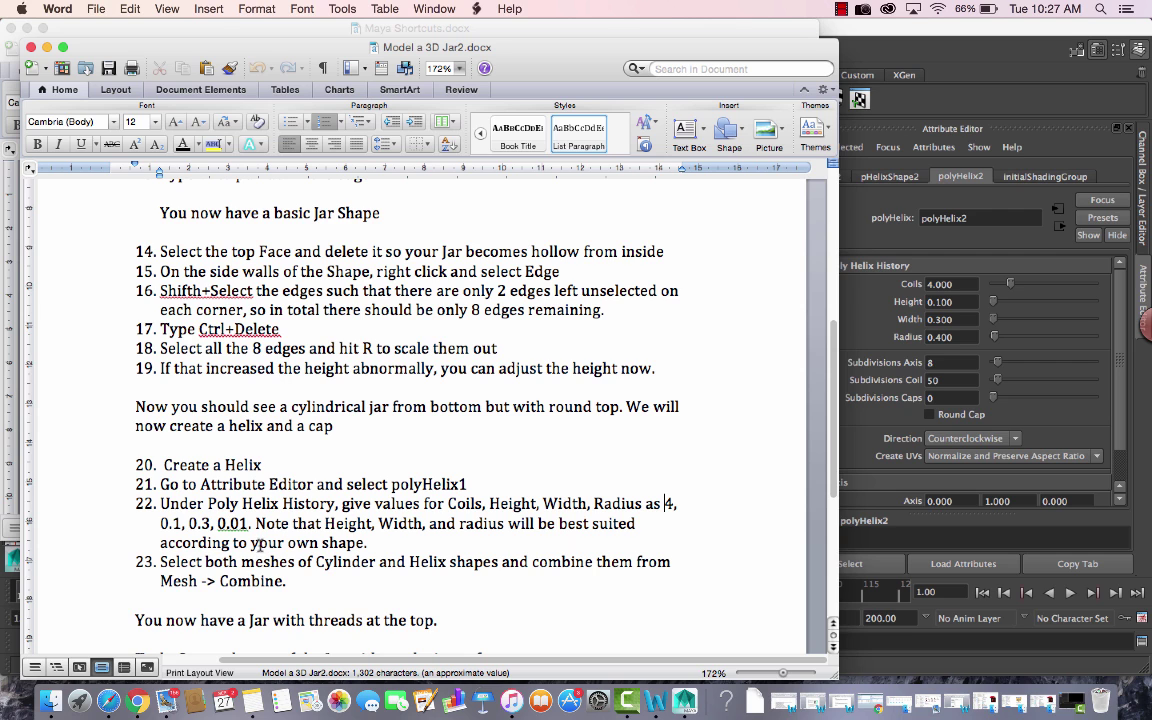
key("super+Tab")
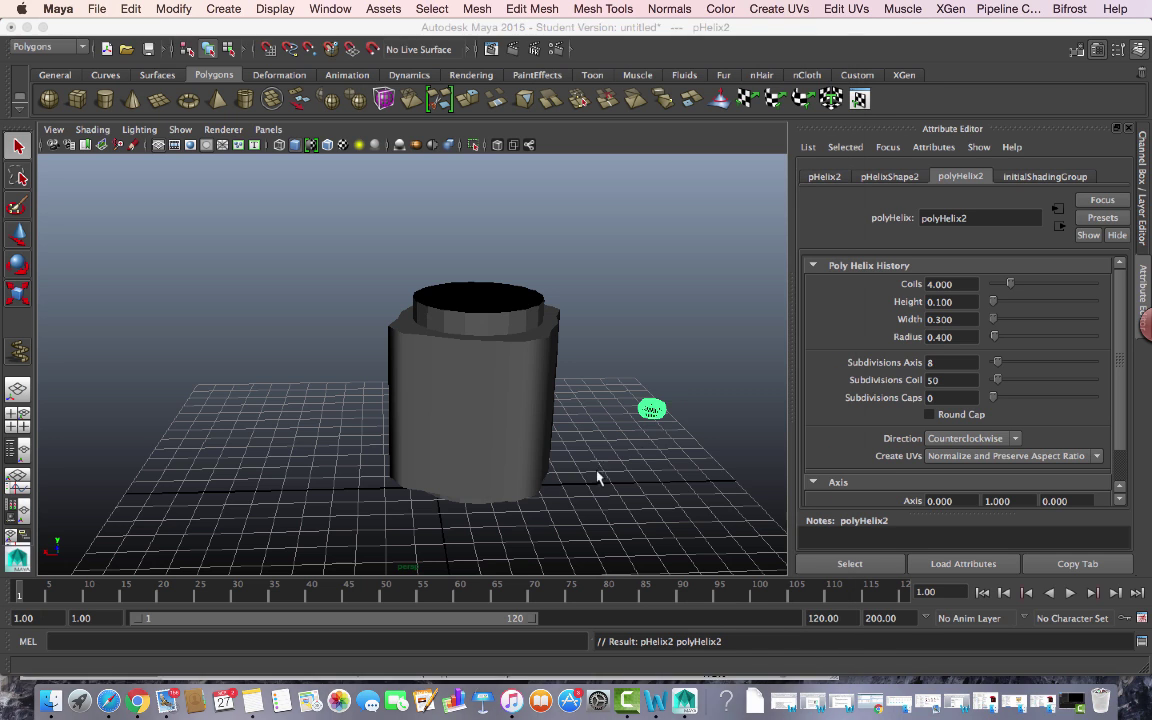
left_click(960, 338)
type("0.")
key("Return")
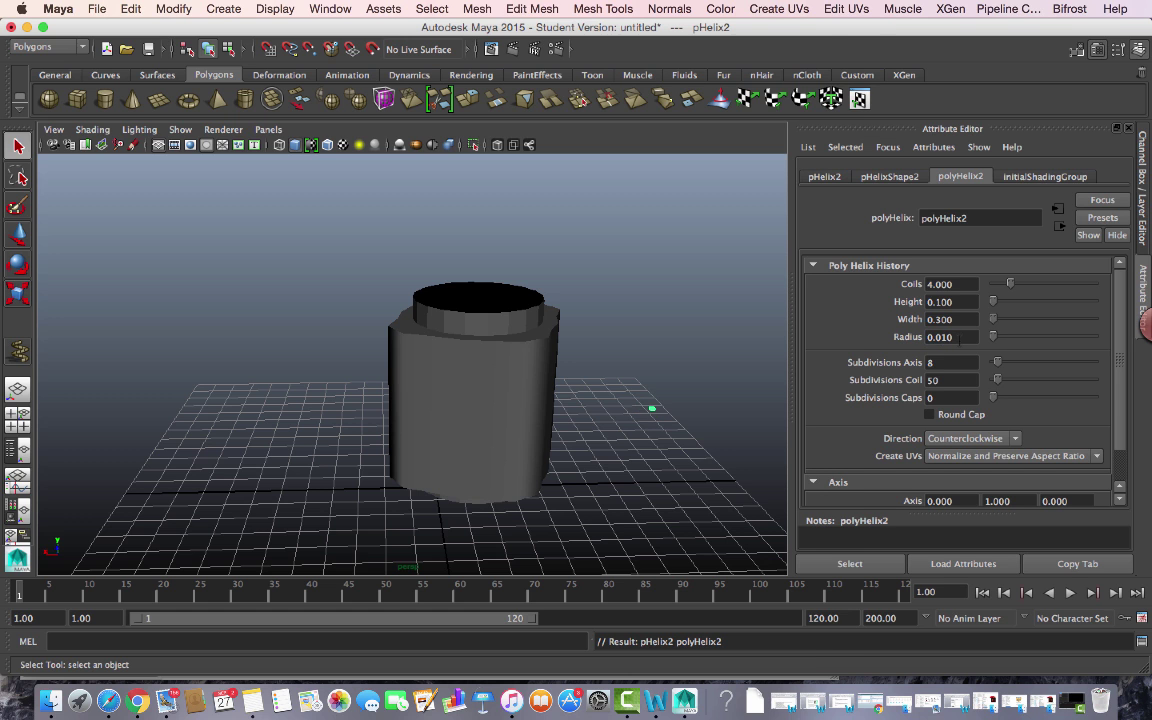
Read on in the Word instructions, return to Maya and scale the helix up uniformly to about 15 times its size
key("super+Tab")
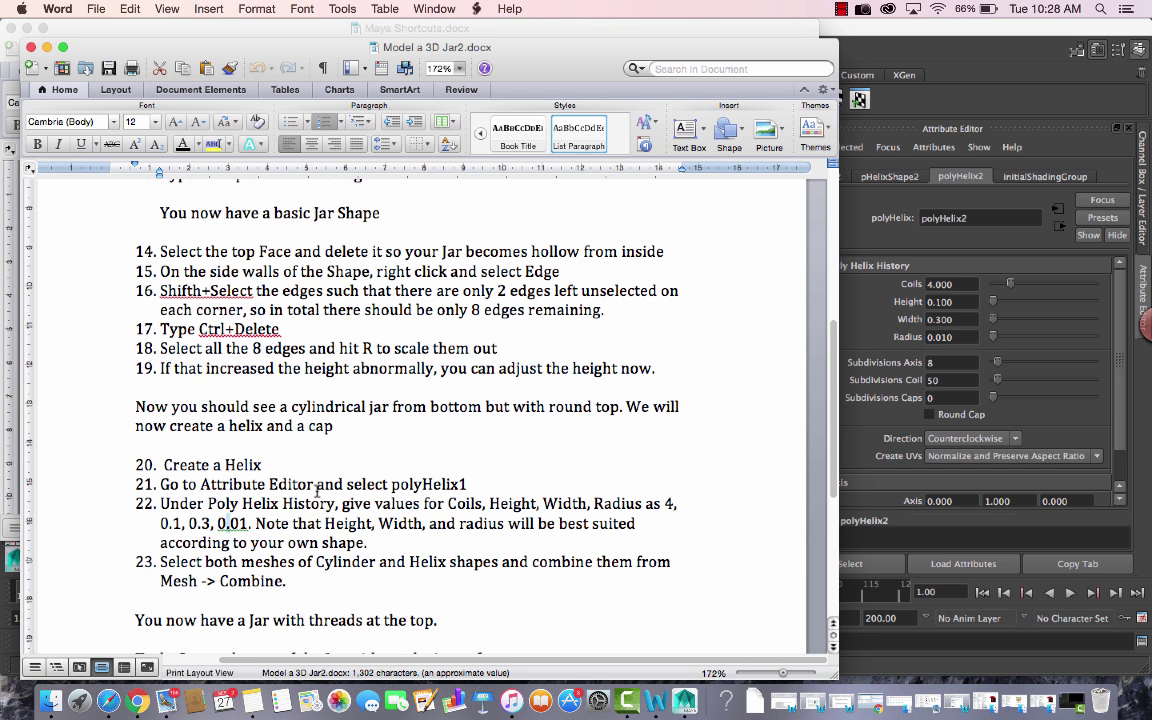
scroll(318, 489, "down", 3)
key("super+Tab")
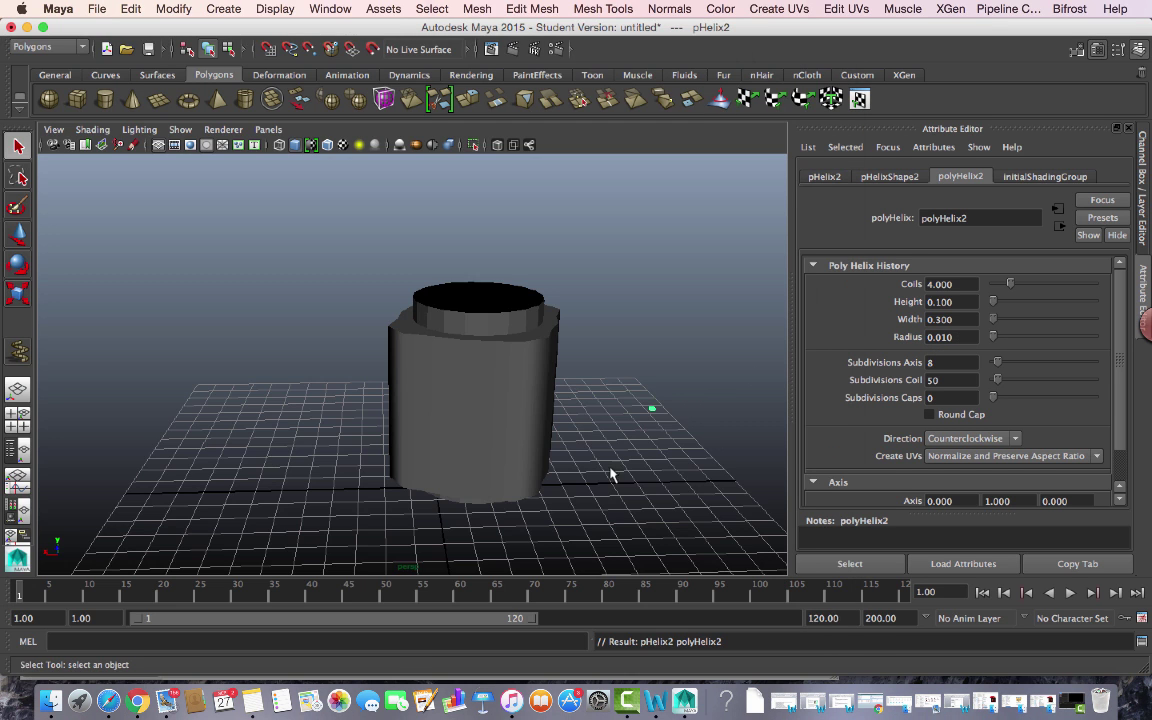
key("r")
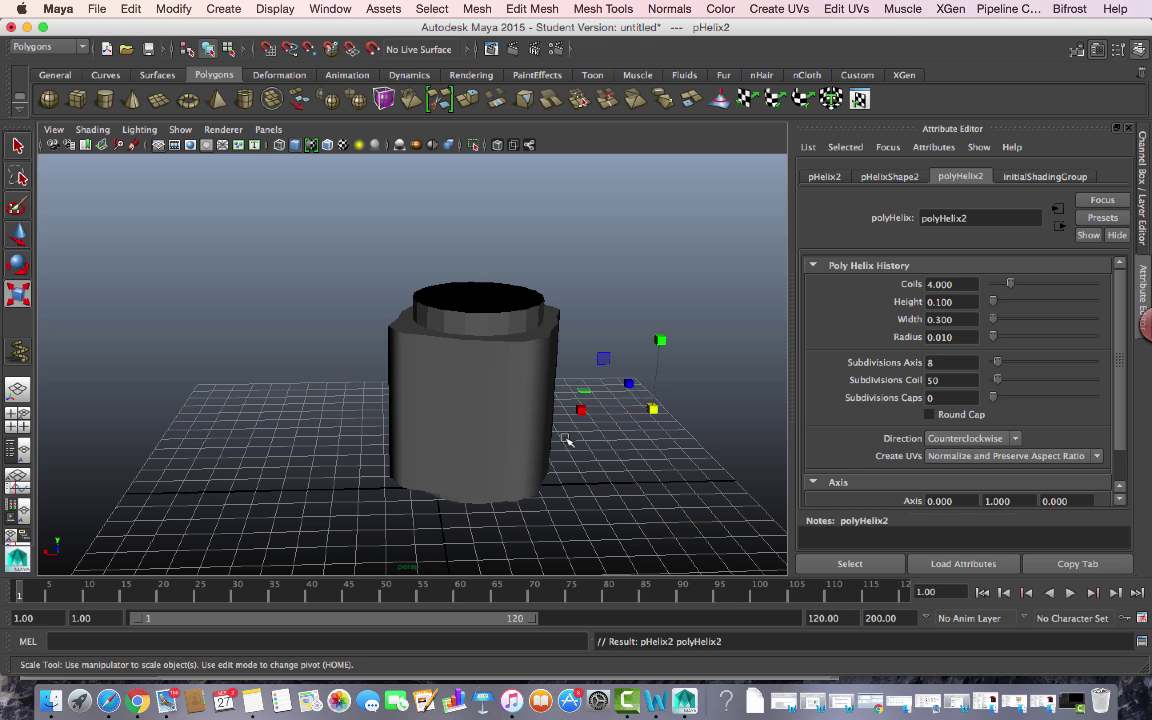
left_click_drag(653, 410, 748, 491)
left_click_drag(753, 496, 700, 478)
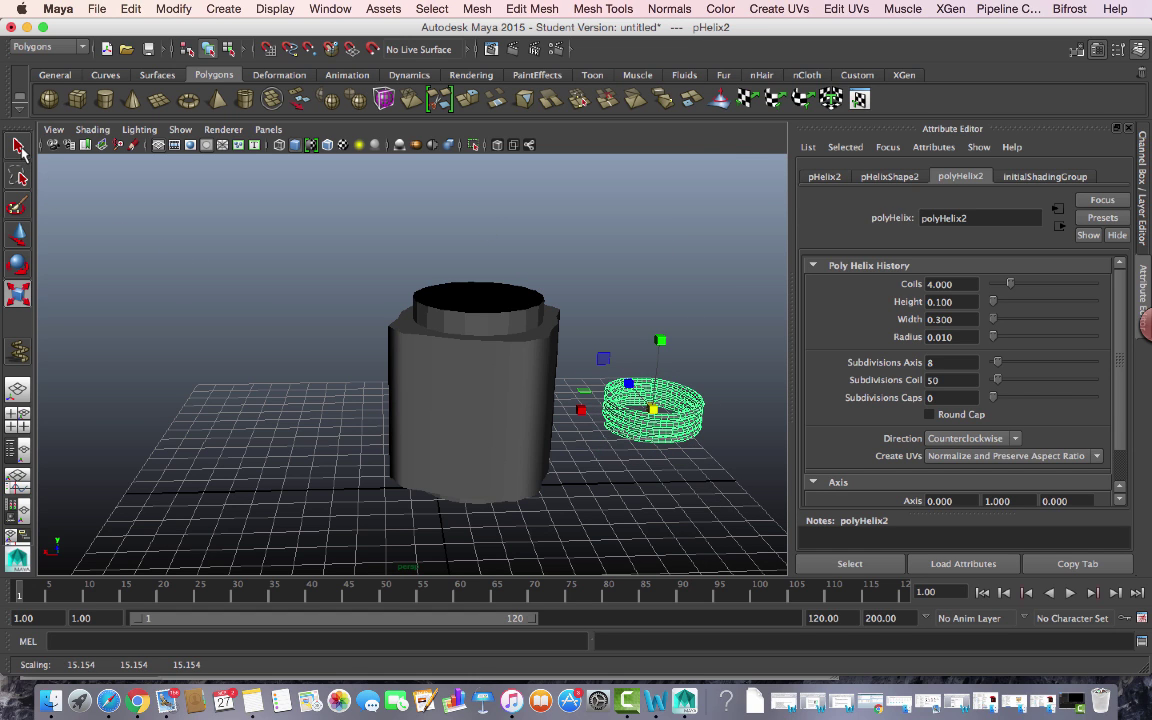
Move the helix up and across to the jar's neck, to about X 1.8, Y 7.4, Z -1.6 cm
left_click(19, 235)
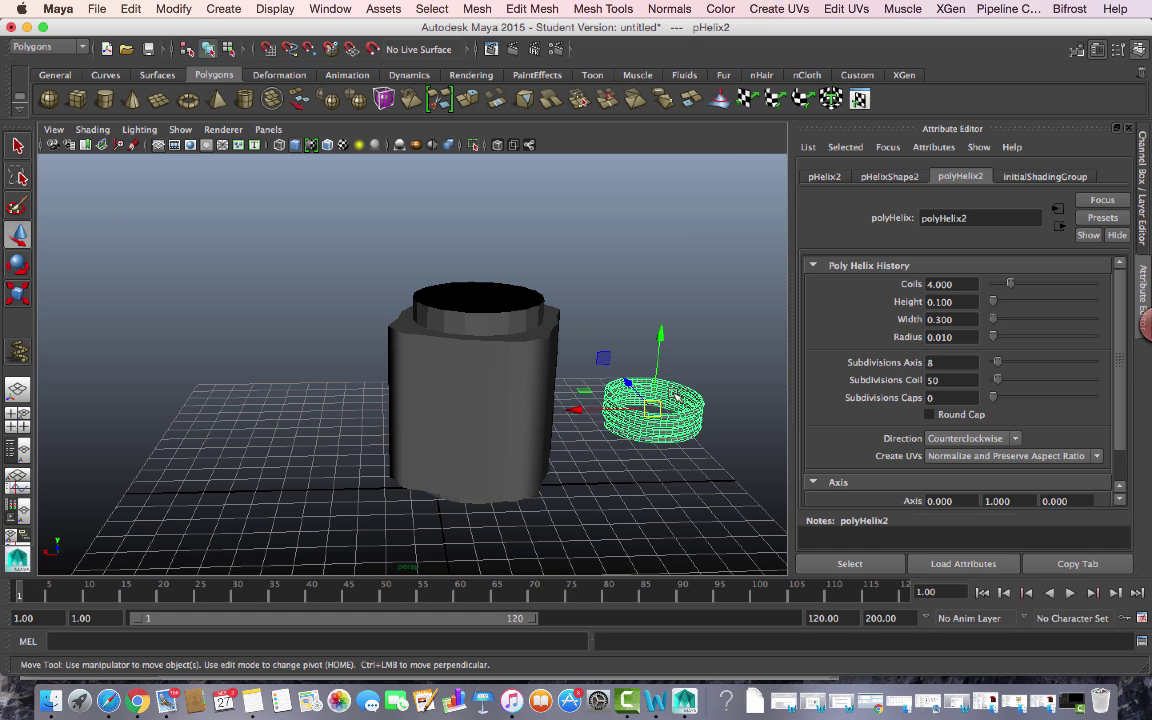
left_click_drag(657, 423, 658, 270)
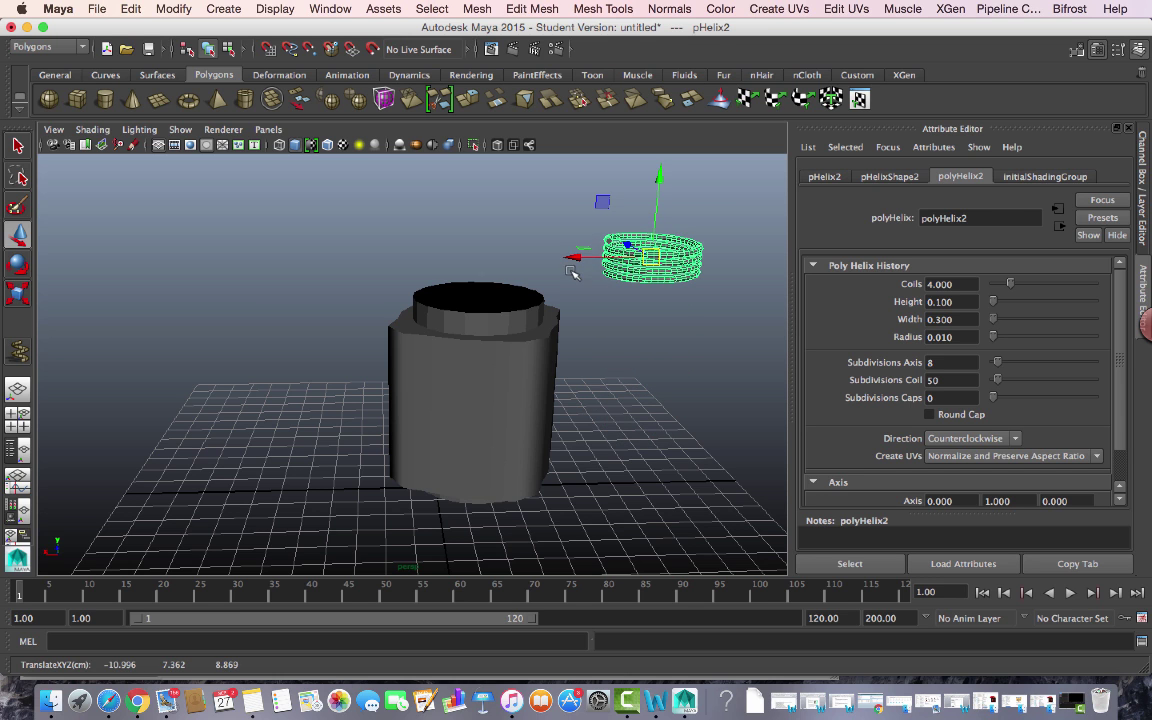
left_click_drag(575, 262, 430, 300)
left_click(658, 278)
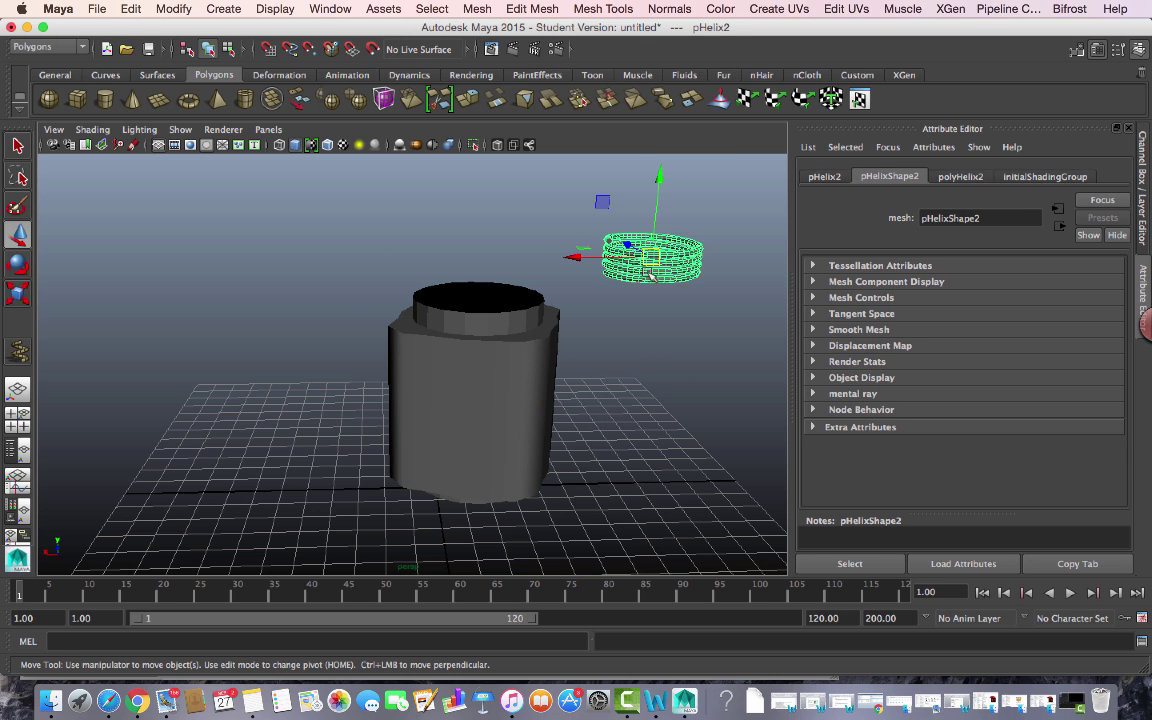
left_click_drag(575, 260, 308, 260)
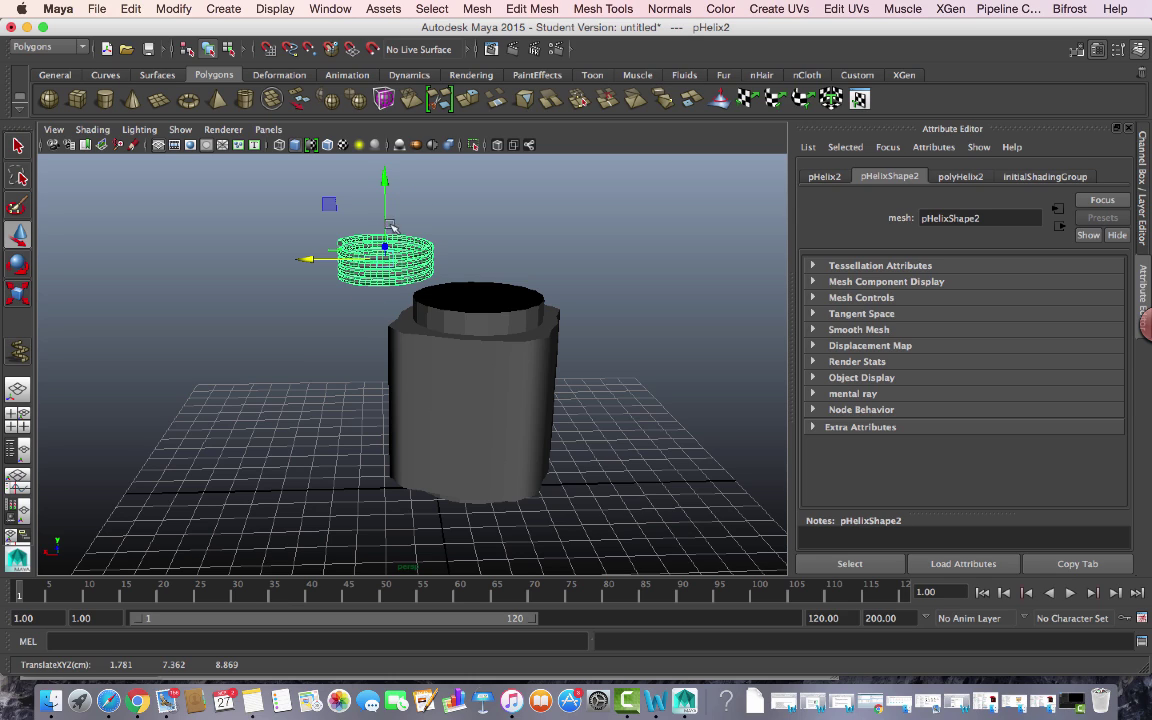
left_click_drag(333, 365, 458, 361, "alt")
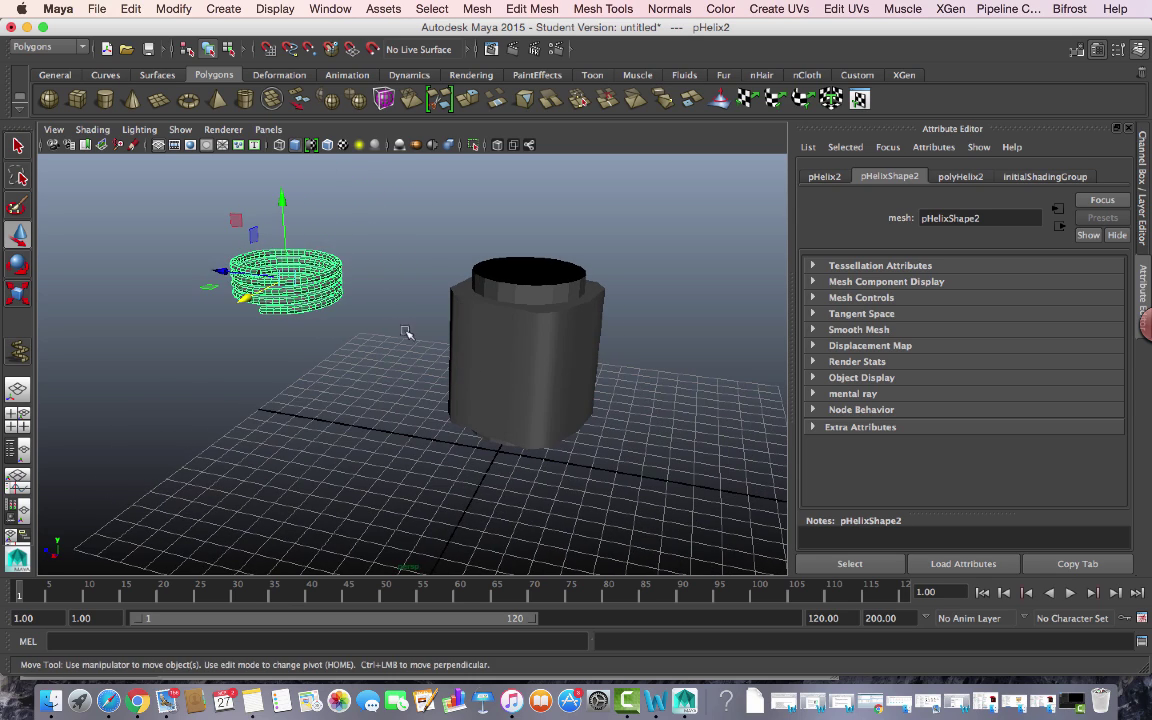
left_click_drag(224, 272, 465, 297)
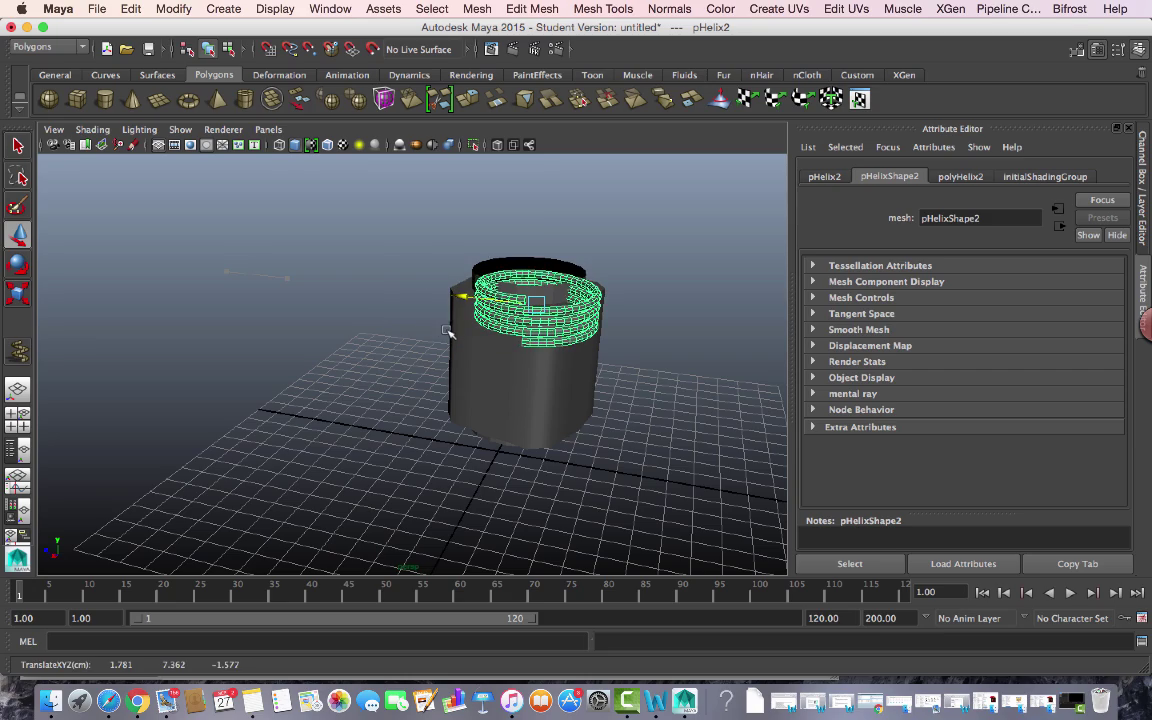
Raise the helix to about Y 8.1 cm and shift it horizontally over the jar's mouth, to about Z -0.4 cm
left_click_drag(698, 407, 435, 383, "alt")
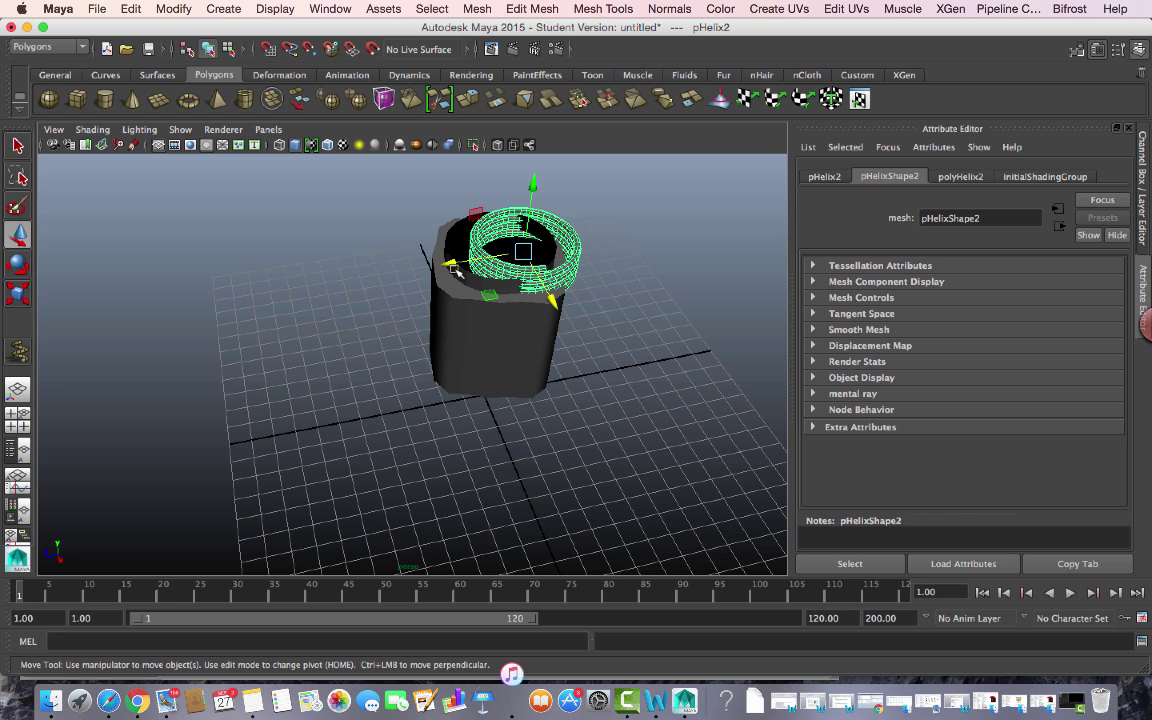
left_click(398, 245)
left_click(566, 231)
left_click_drag(535, 183, 538, 165)
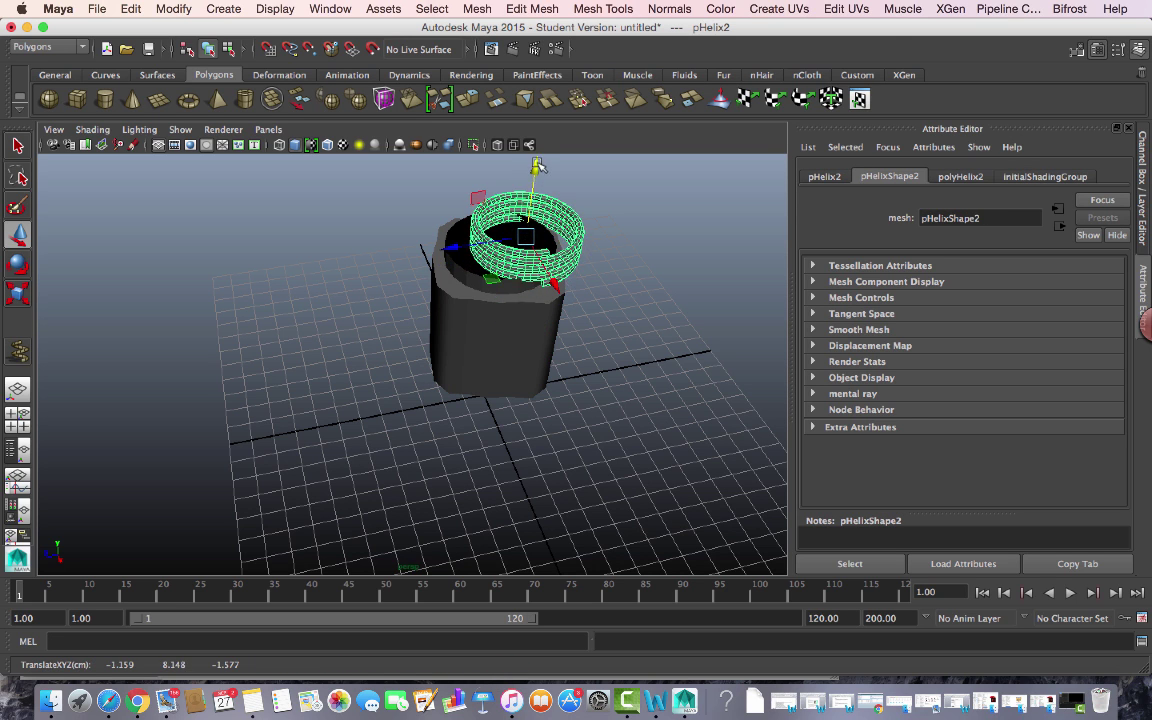
left_click_drag(455, 244, 427, 258)
left_click_drag(518, 292, 522, 291)
Centre the helix on the jar's neck in the top view, at about X -1.4 and Z -0.6 cm
left_click_drag(380, 339, 470, 404, "alt")
key("space")
key("space")
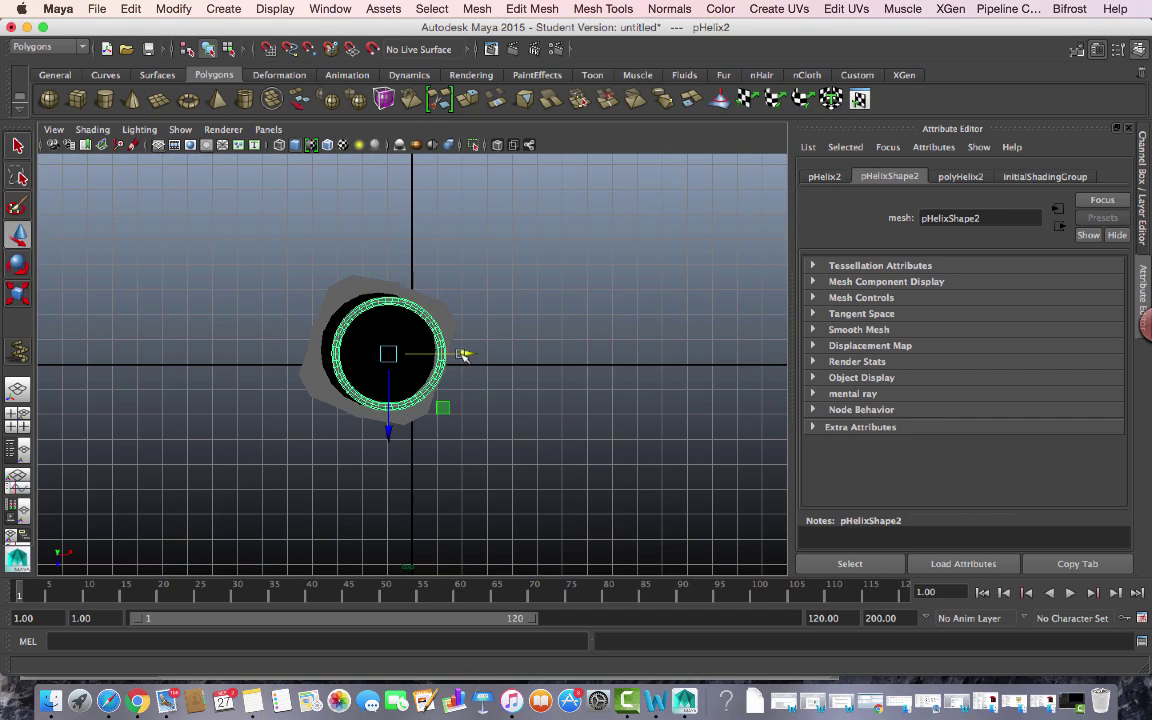
left_click_drag(465, 354, 452, 353)
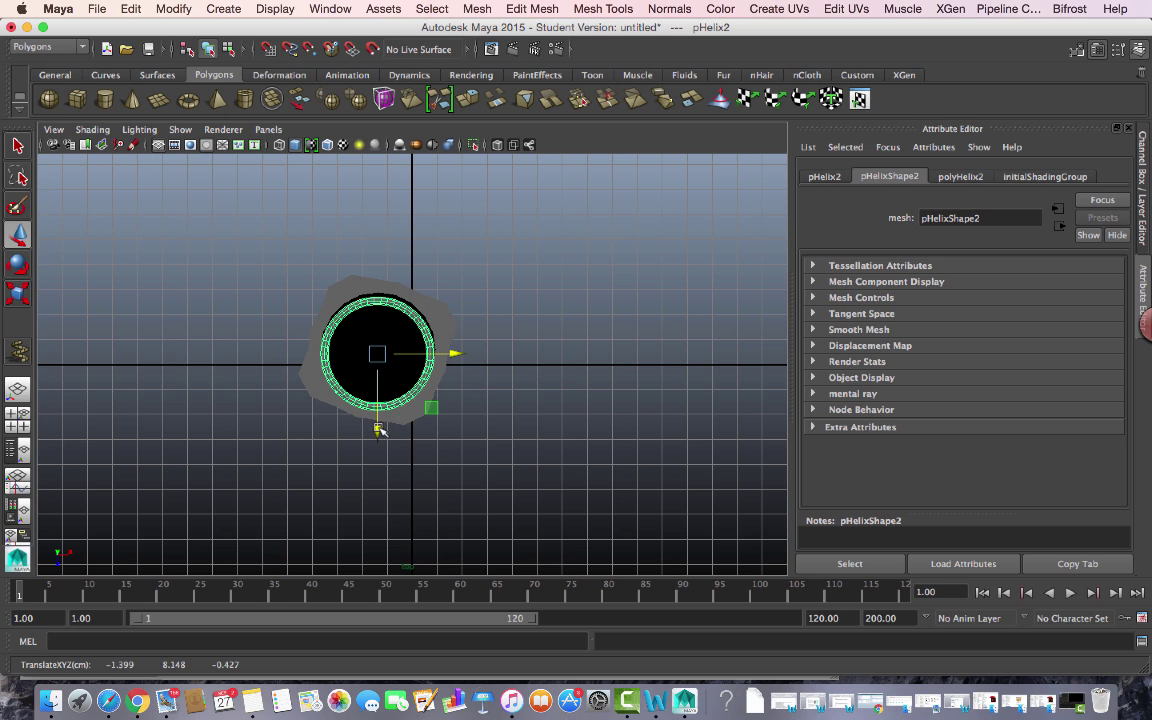
left_click_drag(380, 428, 380, 423)
left_click_drag(462, 346, 464, 350)
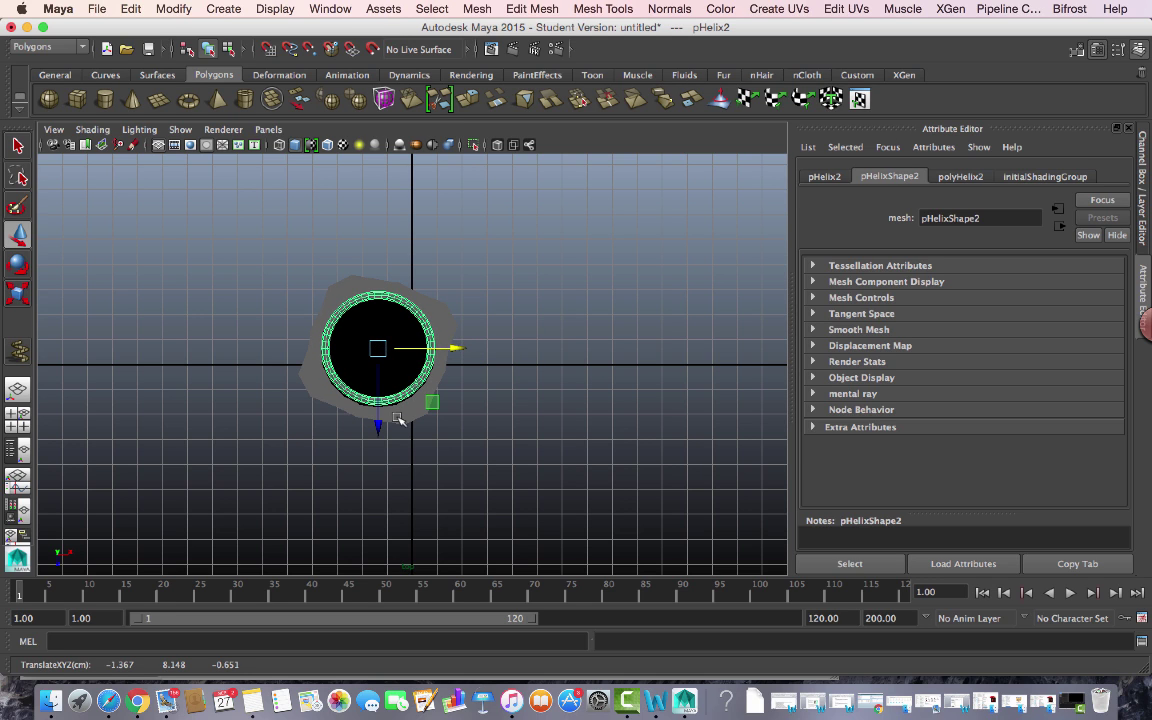
left_click_drag(383, 428, 380, 425)
Inspect the helix on the neck in the perspective view, and highlight step 23 about combining the meshes in the Word instructions
key("space")
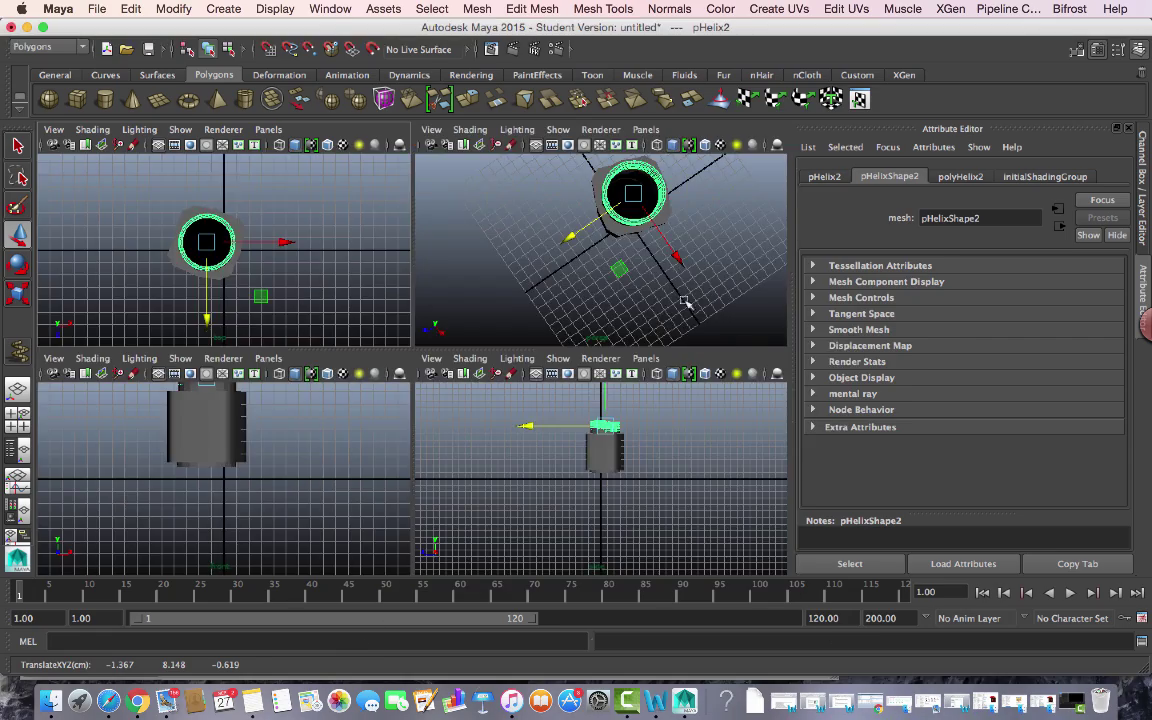
key("space")
left_click_drag(615, 318, 297, 320, "alt")
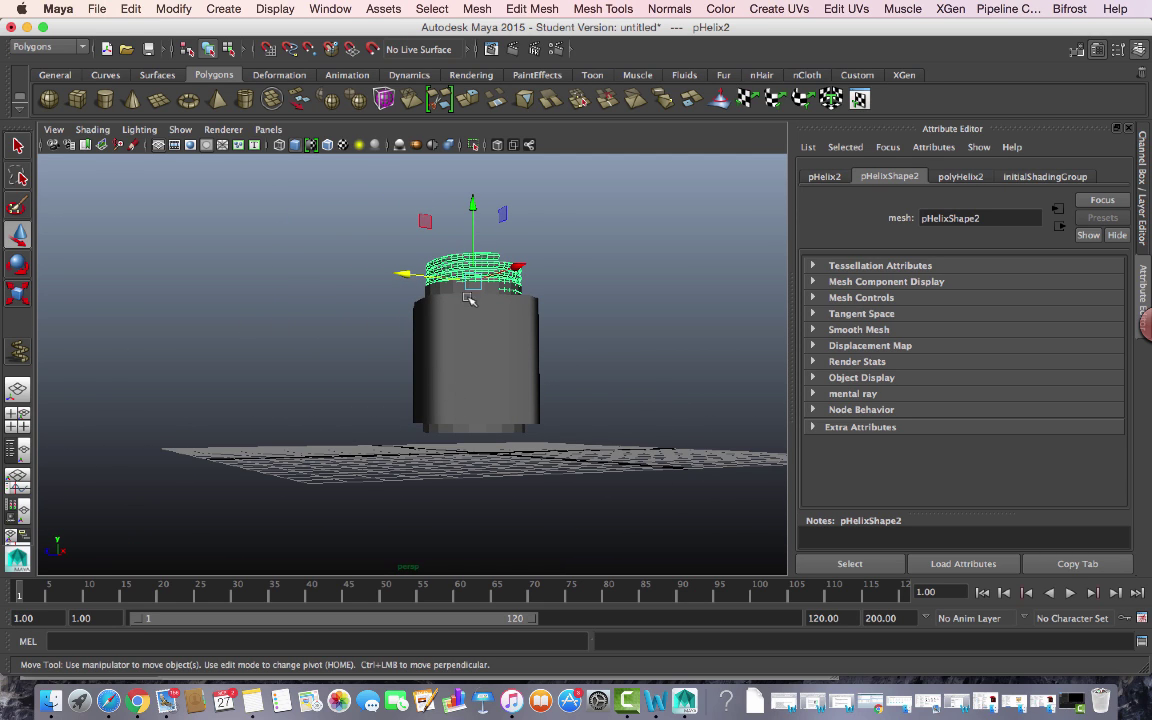
key("super+Tab")
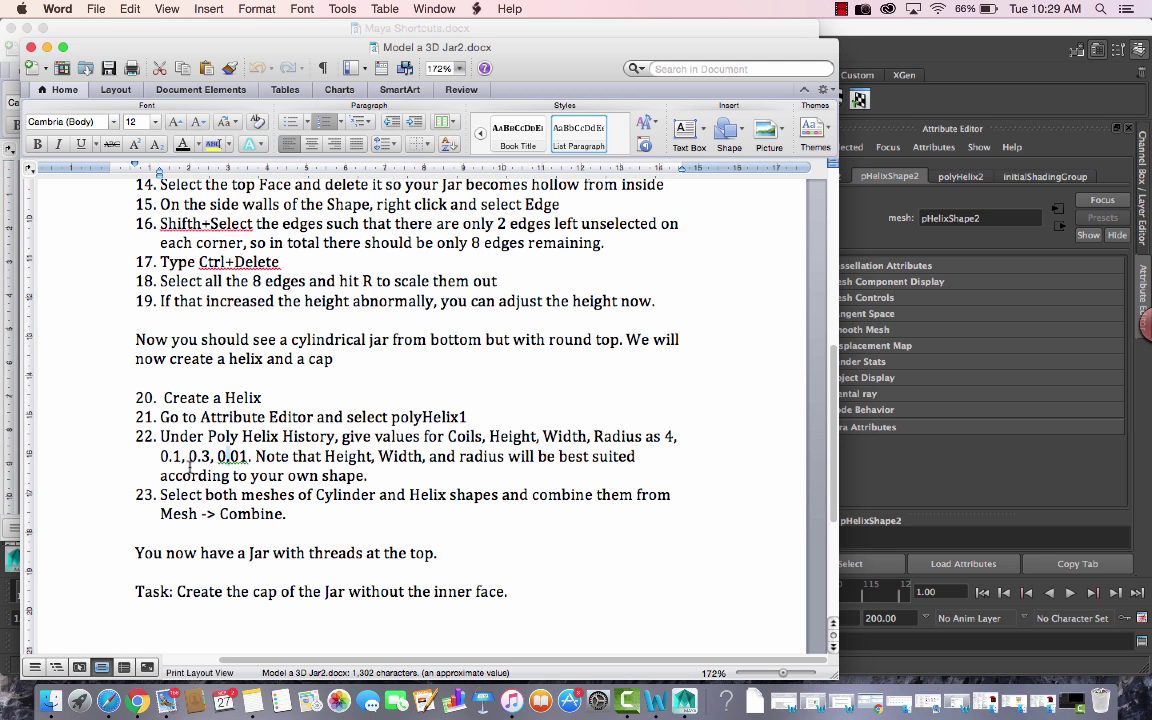
left_click_drag(170, 493, 366, 508)
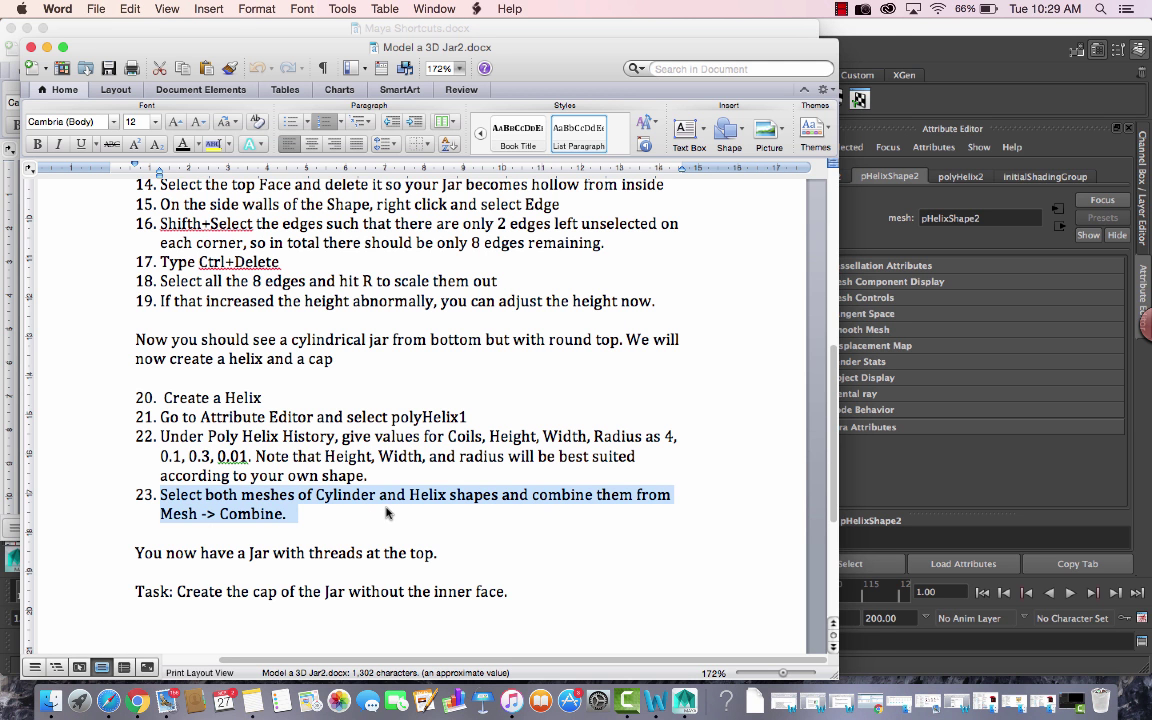
Switch to Maya and combine the helix on the neck and the jar's cylinder into a single mesh
key("super+Tab")
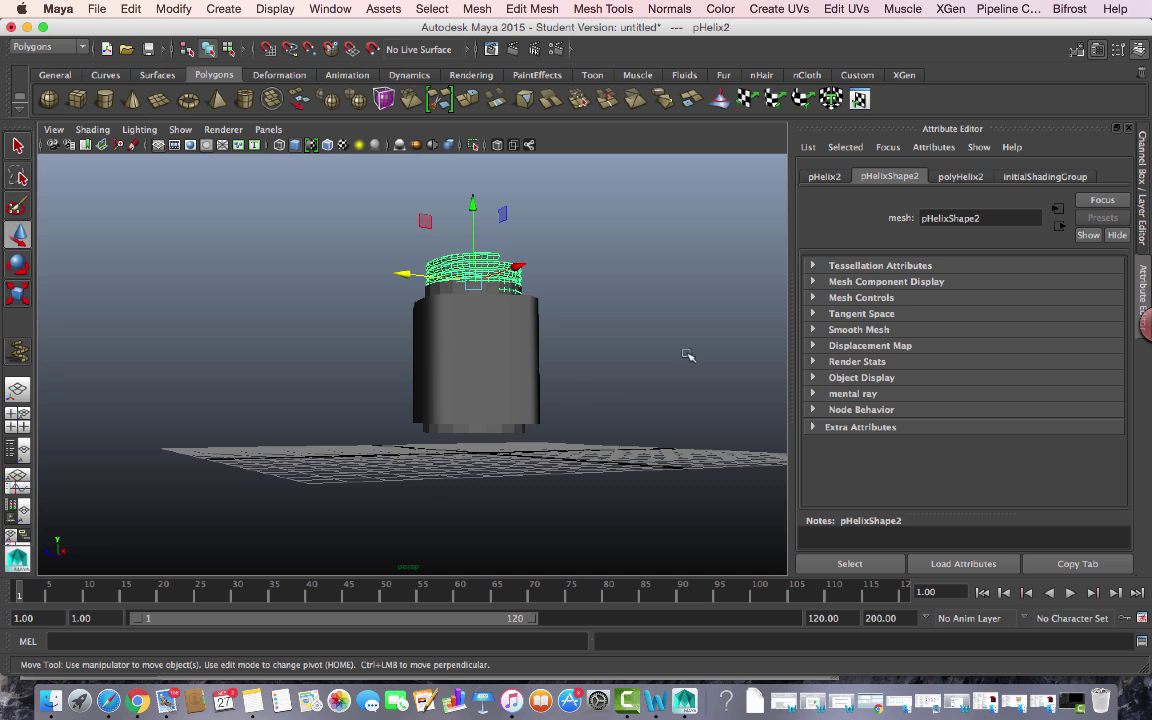
left_click_drag(702, 346, 620, 353, "alt")
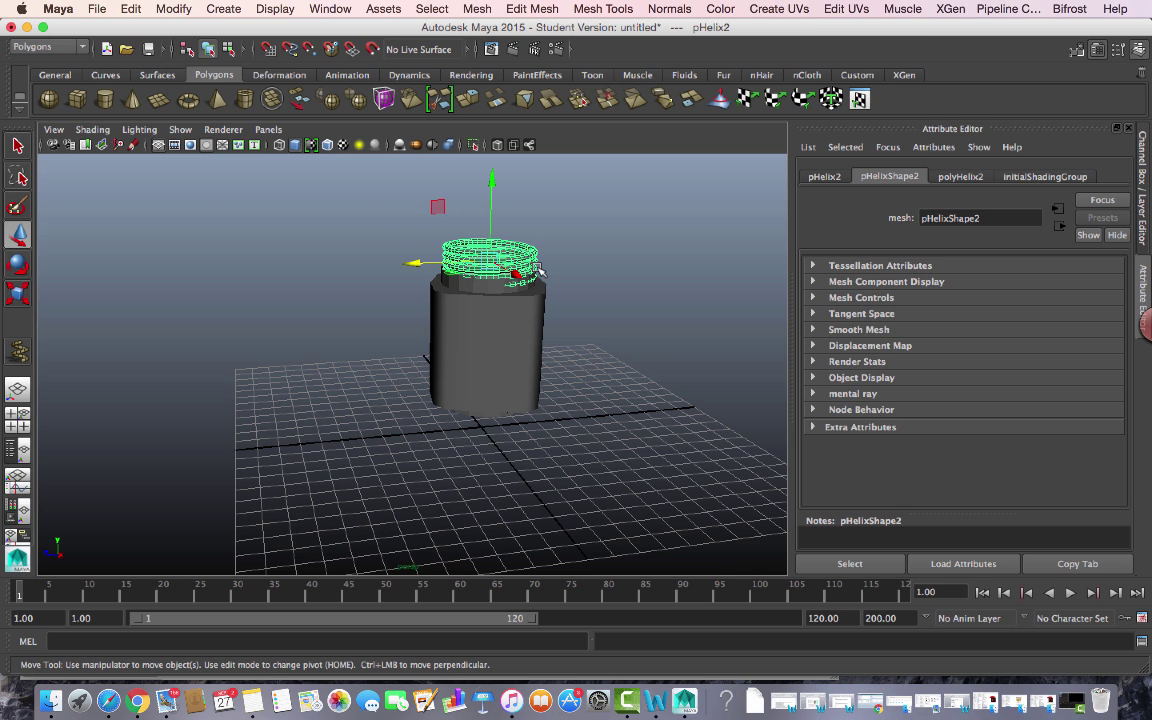
left_click(487, 362, "shift")
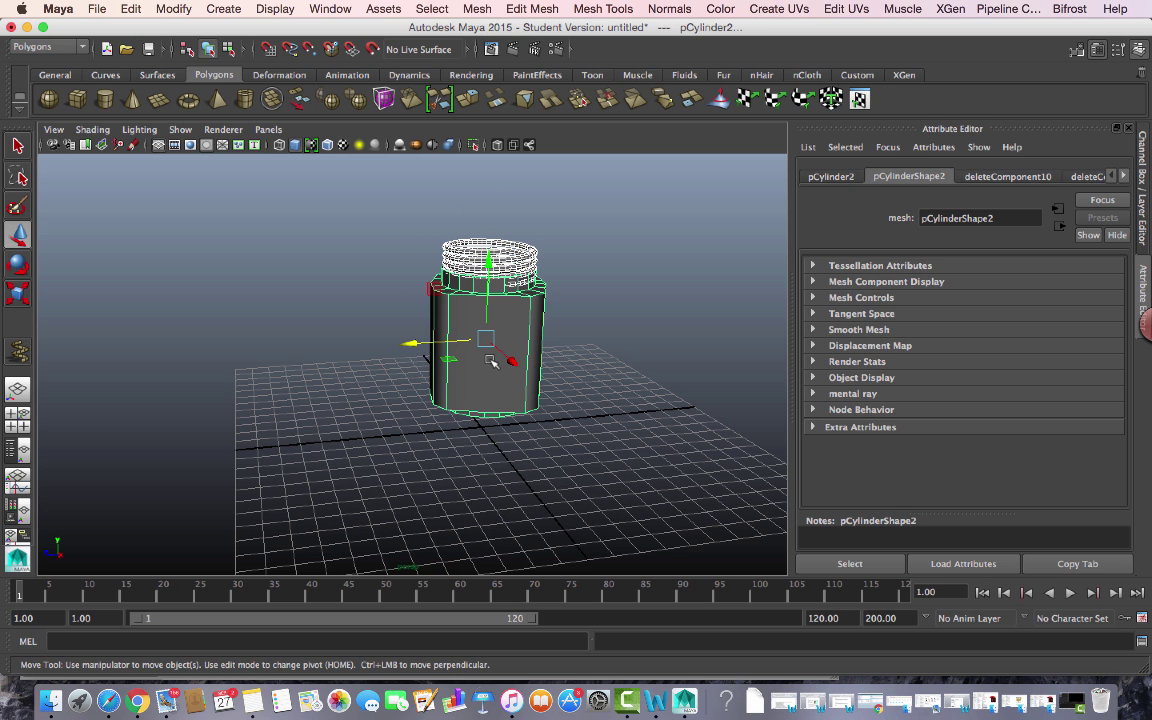
left_click(478, 8)
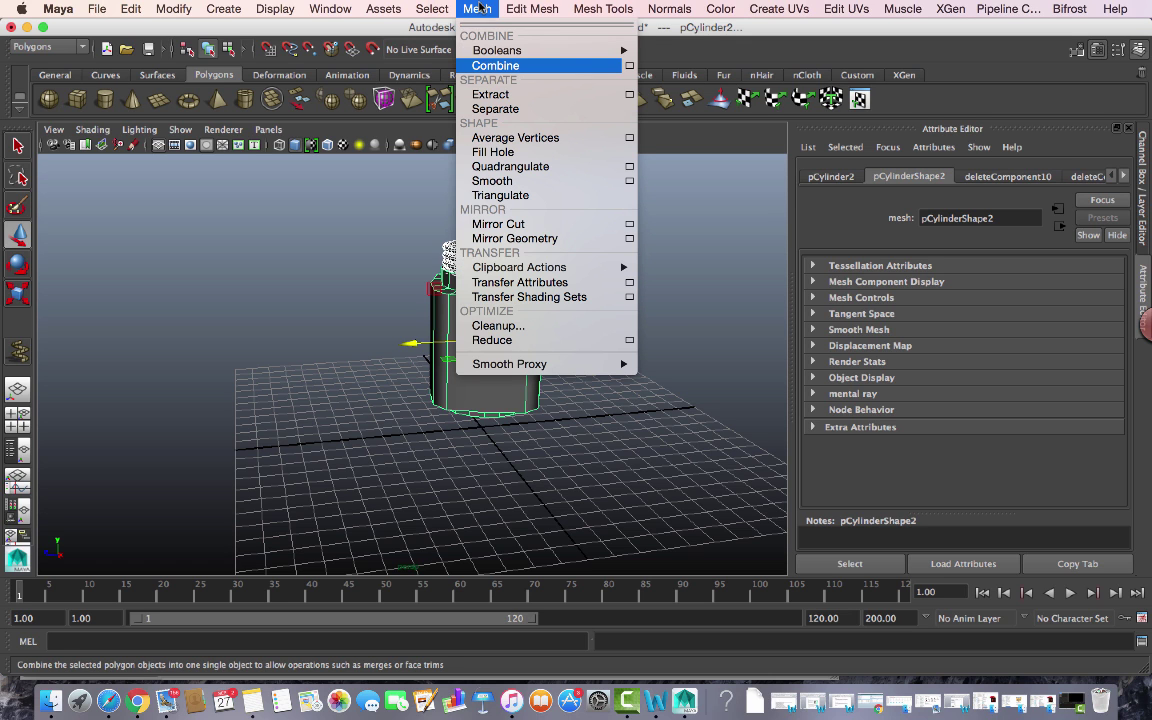
left_click(505, 66)
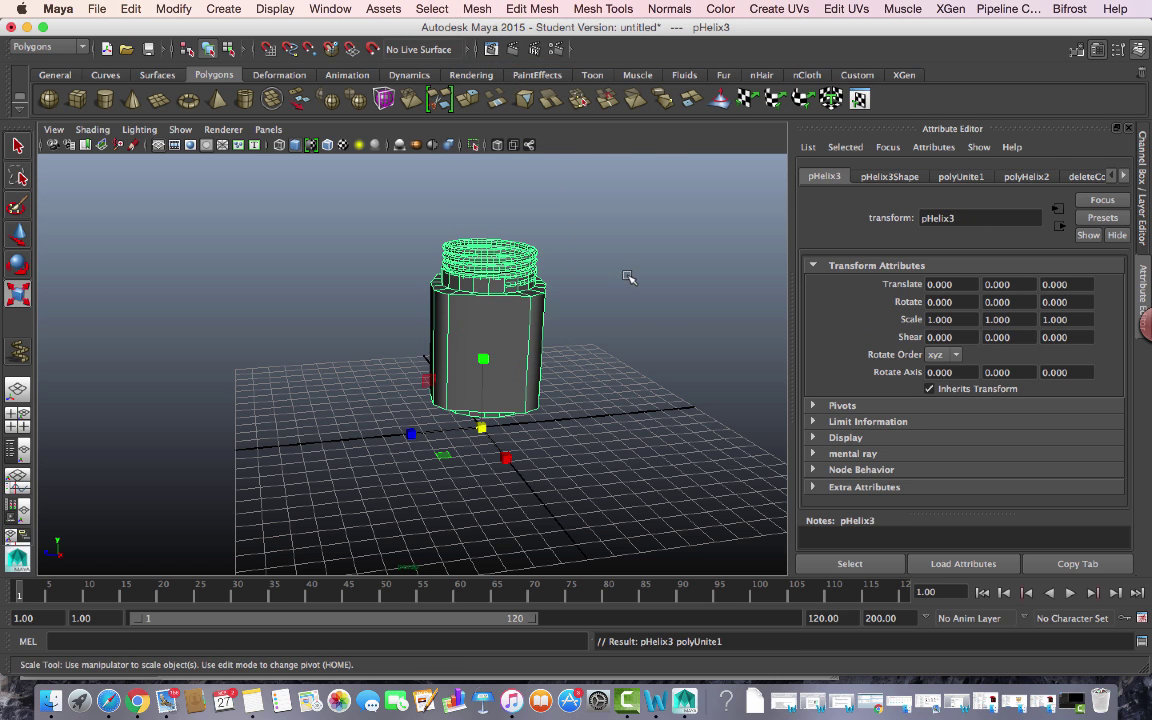
Check that the combined jar and helix select as one object, and raise it to a Translate Y of about 1.565
left_click(628, 277)
left_click(487, 377)
left_click(632, 293)
left_click(541, 268)
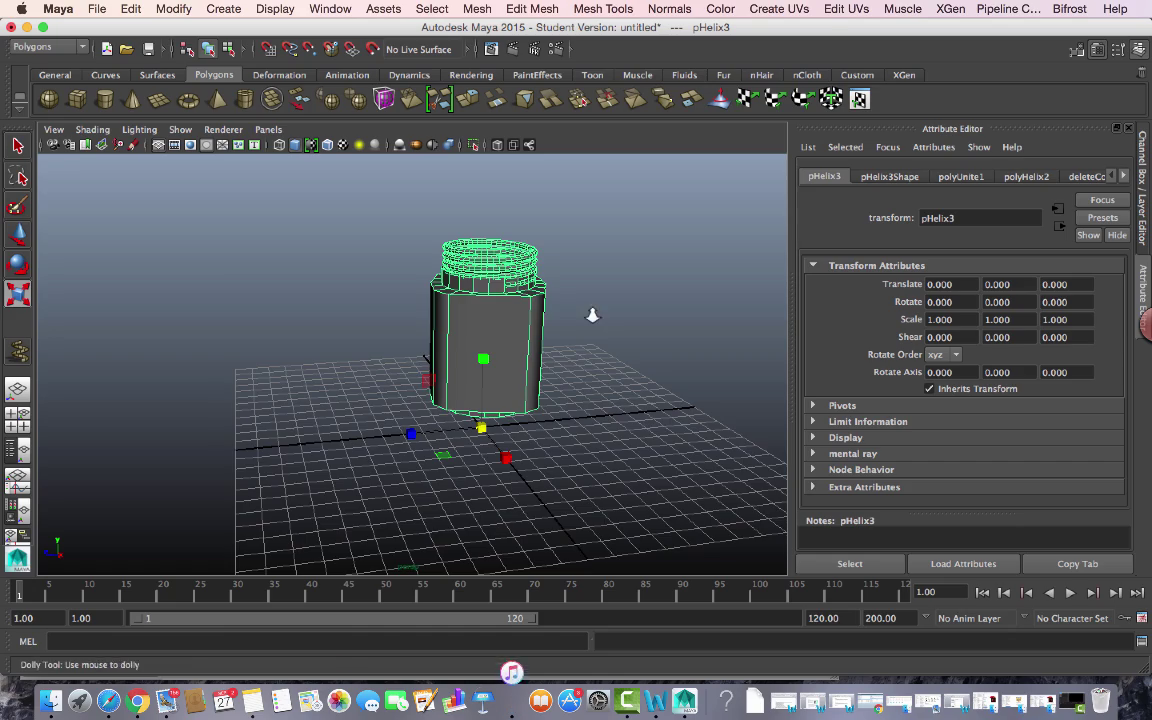
left_click_drag(789, 332, 745, 325)
left_click_drag(633, 314, 566, 288, "alt")
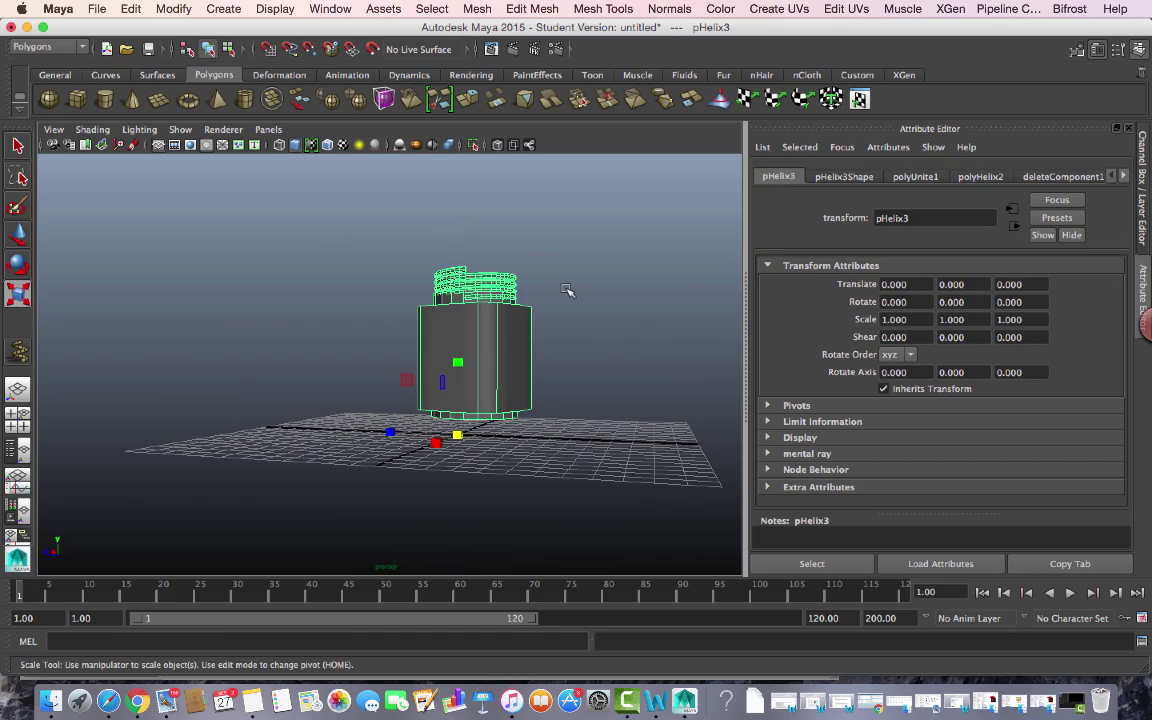
key("w")
left_click_drag(458, 356, 522, 300)
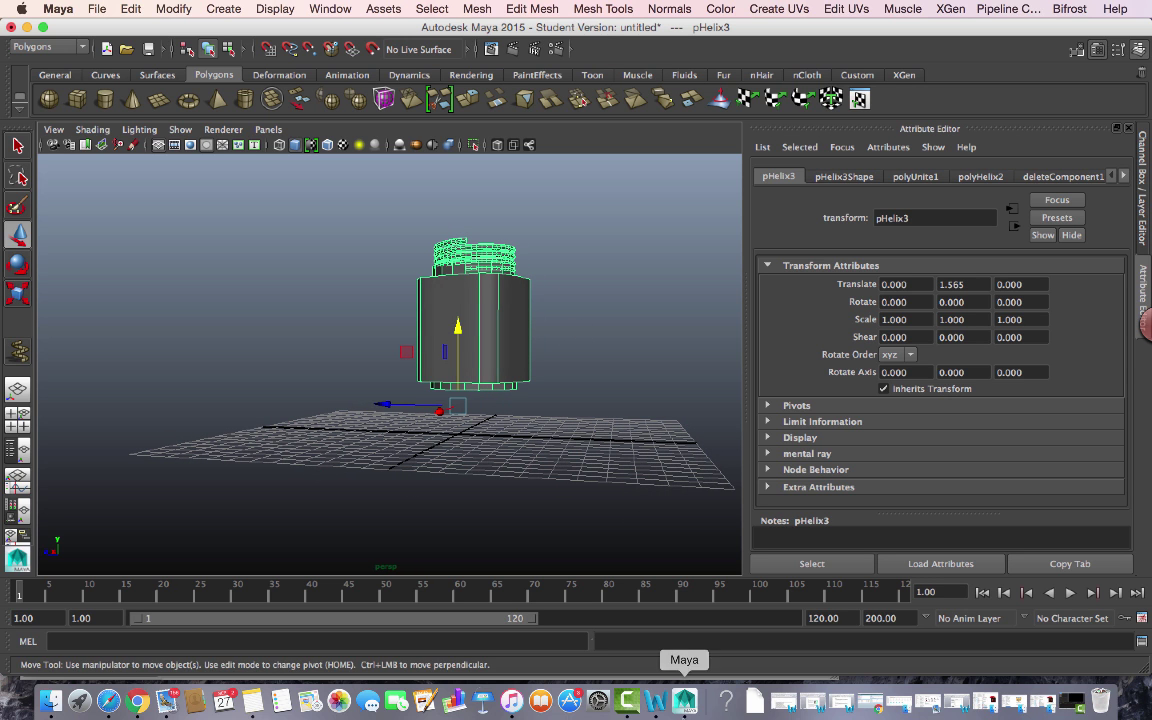
left_click(628, 700)
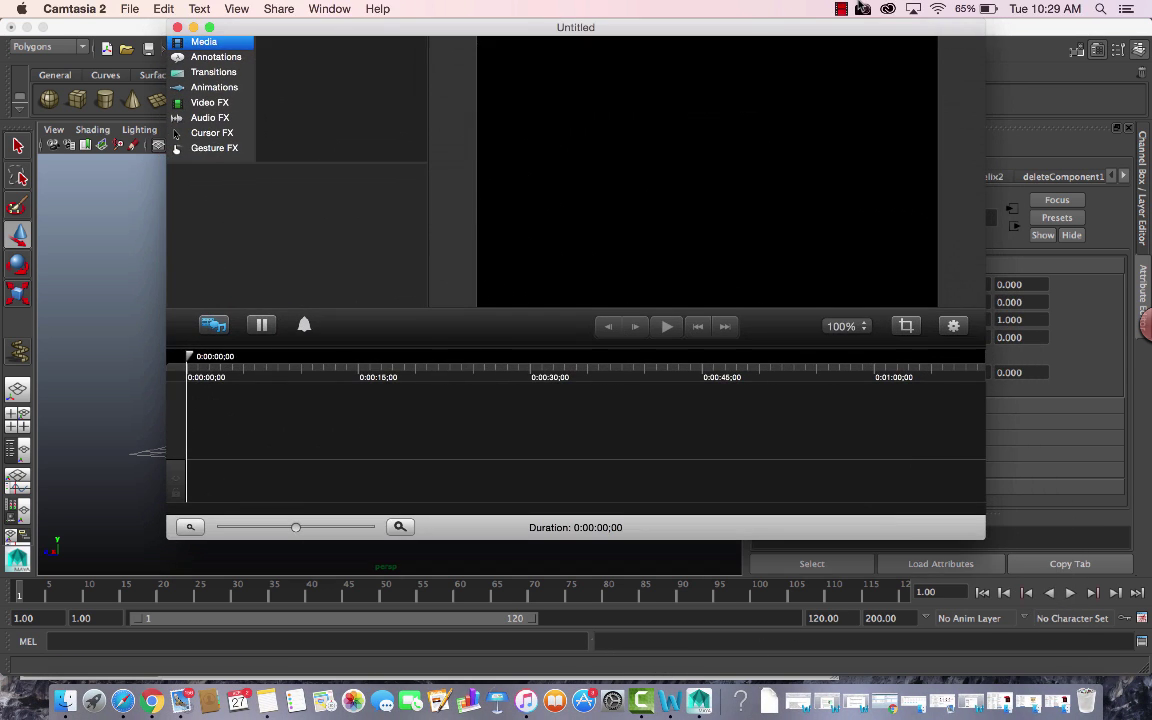
left_click(862, 9)
left_click(841, 9)
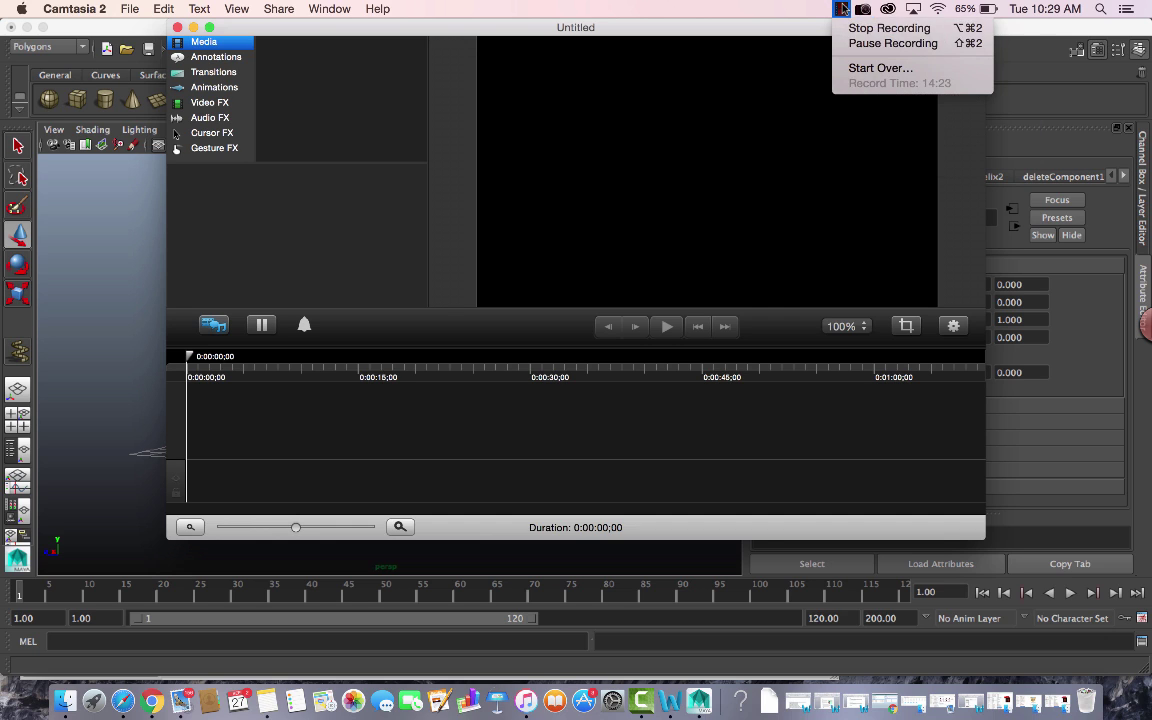